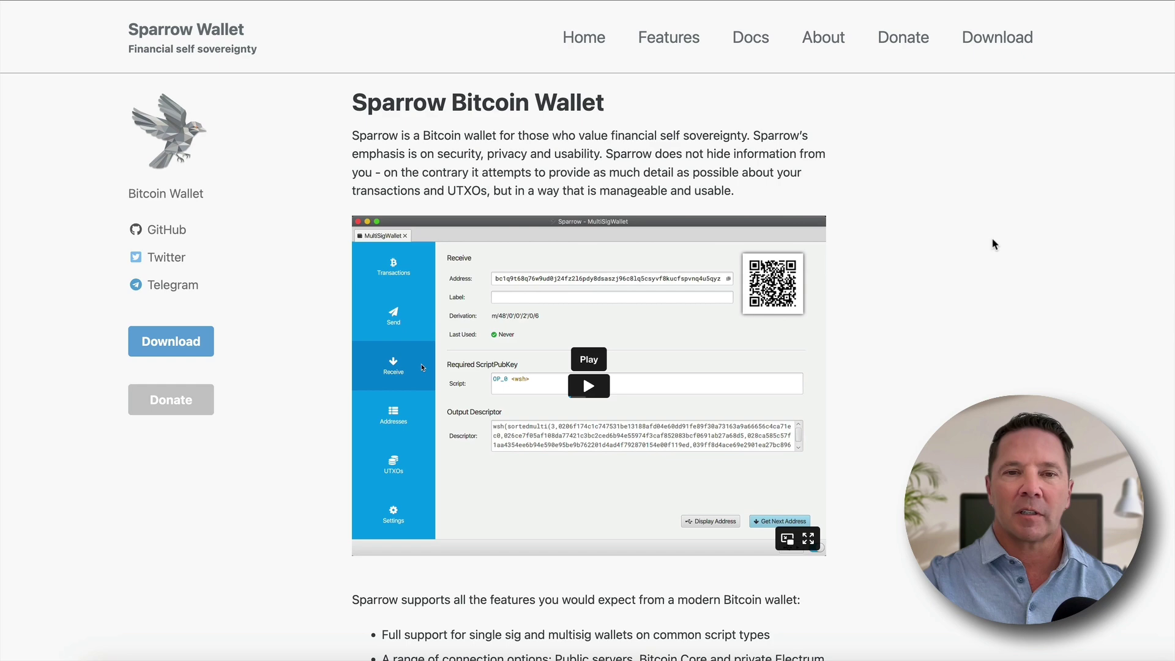
Step: Circle the demo's script and descriptor details, and underline single sig/multisig and common script types
{"action": "scroll", "coordinate": [1043, 285], "scroll_direction": "down", "scroll_amount": 8}
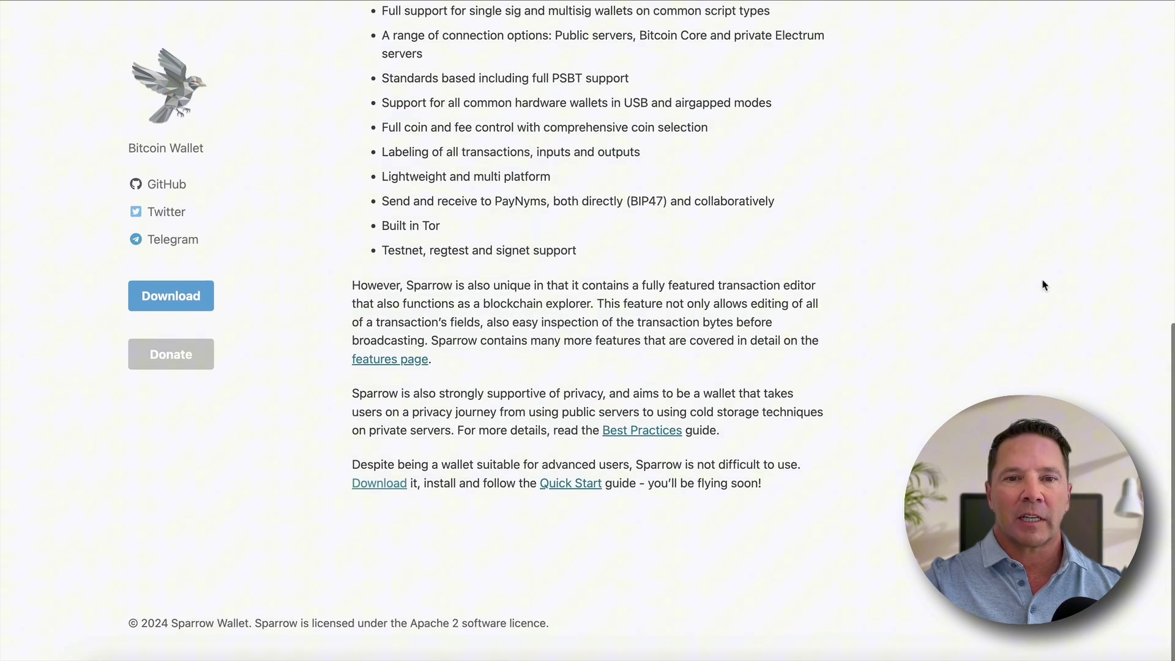
{"action": "scroll", "coordinate": [1043, 283], "scroll_direction": "up", "scroll_amount": 8}
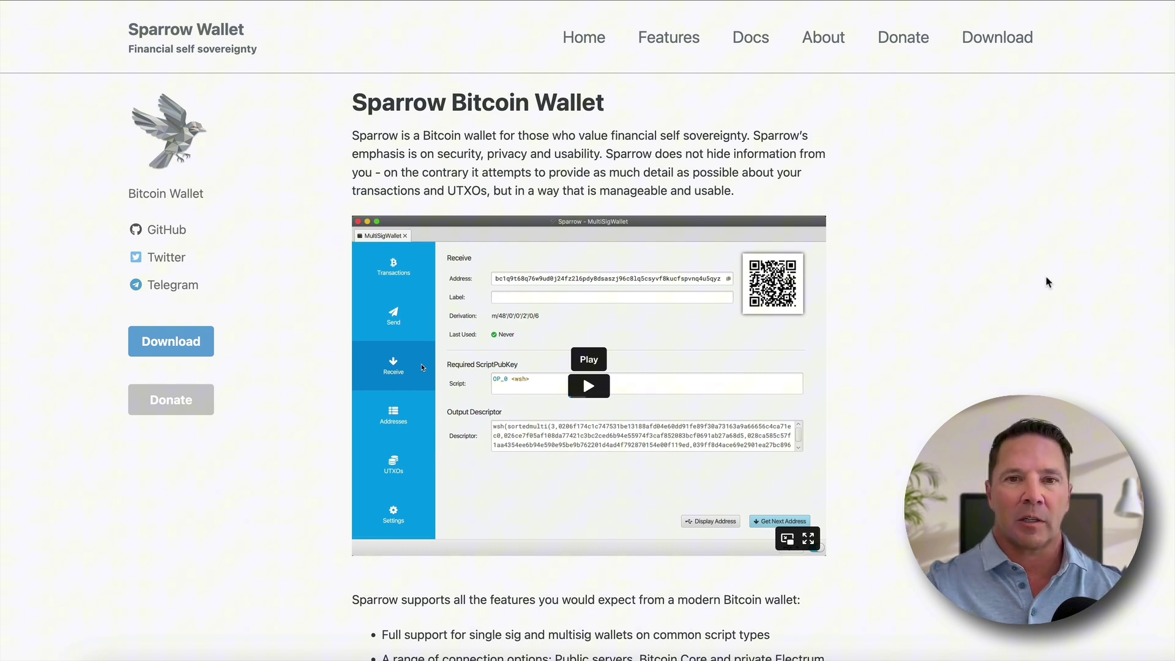
{"action": "left_click_drag", "start_coordinate": [646, 335], "coordinate": [603, 334]}
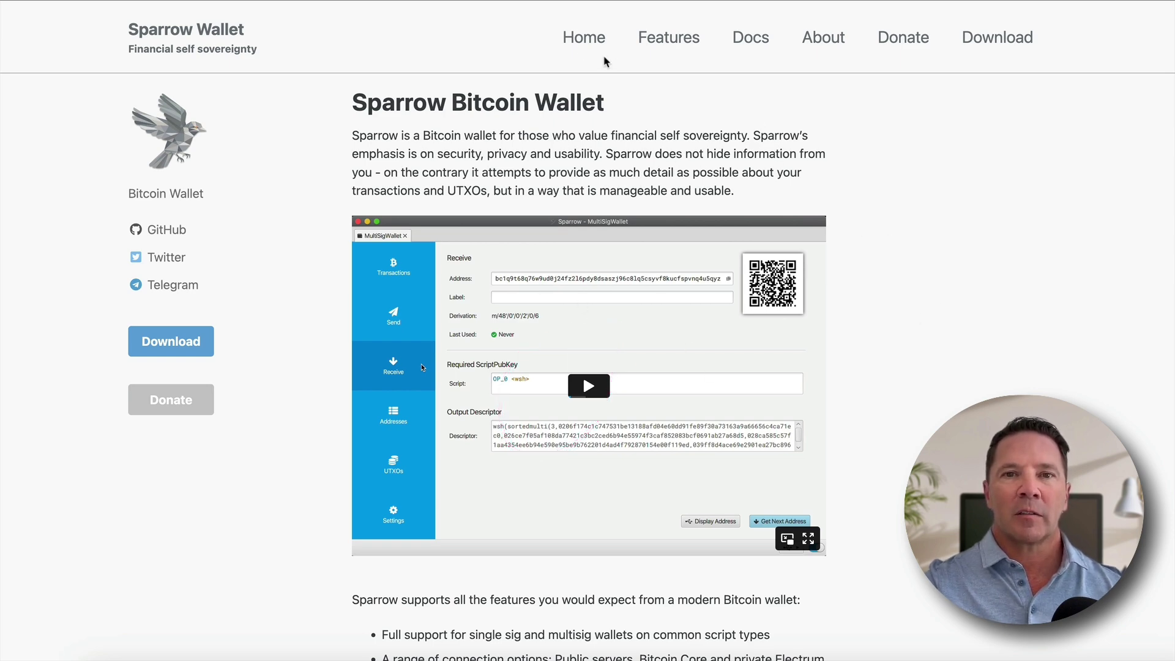
{"action": "scroll", "coordinate": [994, 321], "scroll_direction": "down", "scroll_amount": 3}
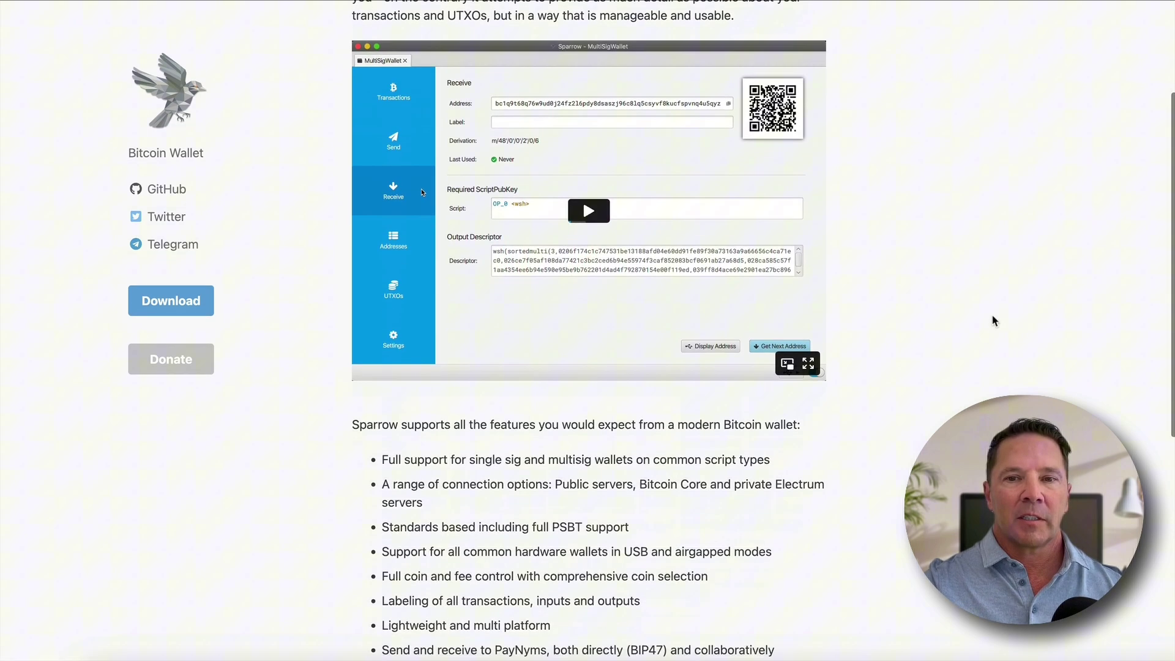
{"action": "scroll", "coordinate": [994, 320], "scroll_direction": "down", "scroll_amount": 4}
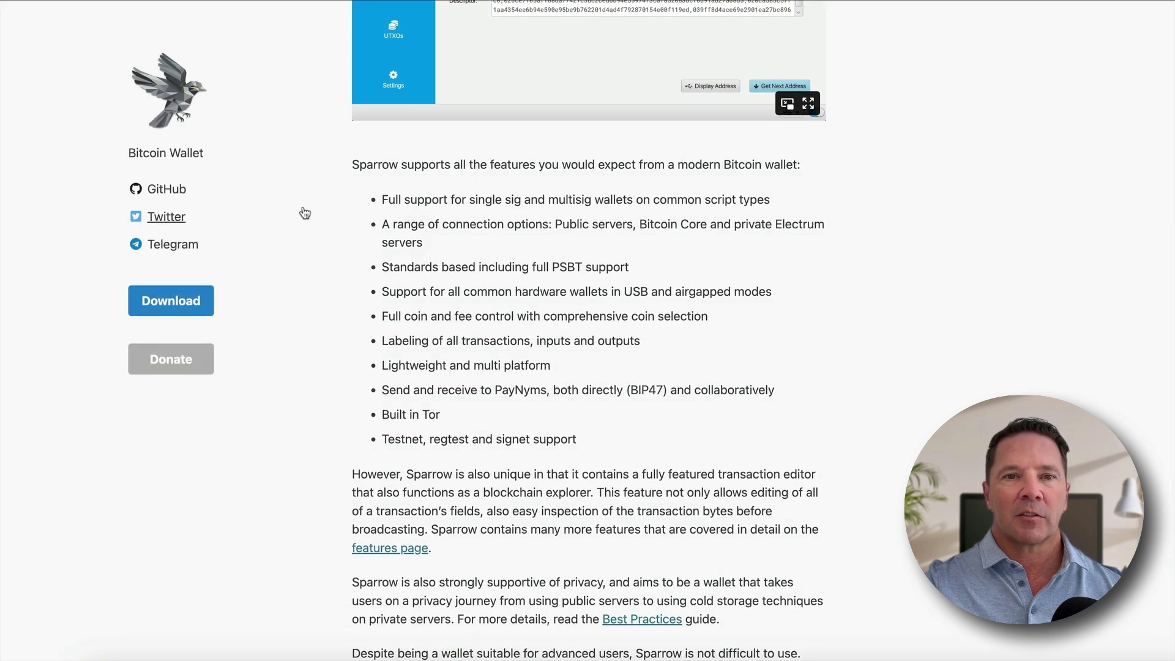
{"action": "left_click_drag", "start_coordinate": [357, 204], "coordinate": [623, 209]}
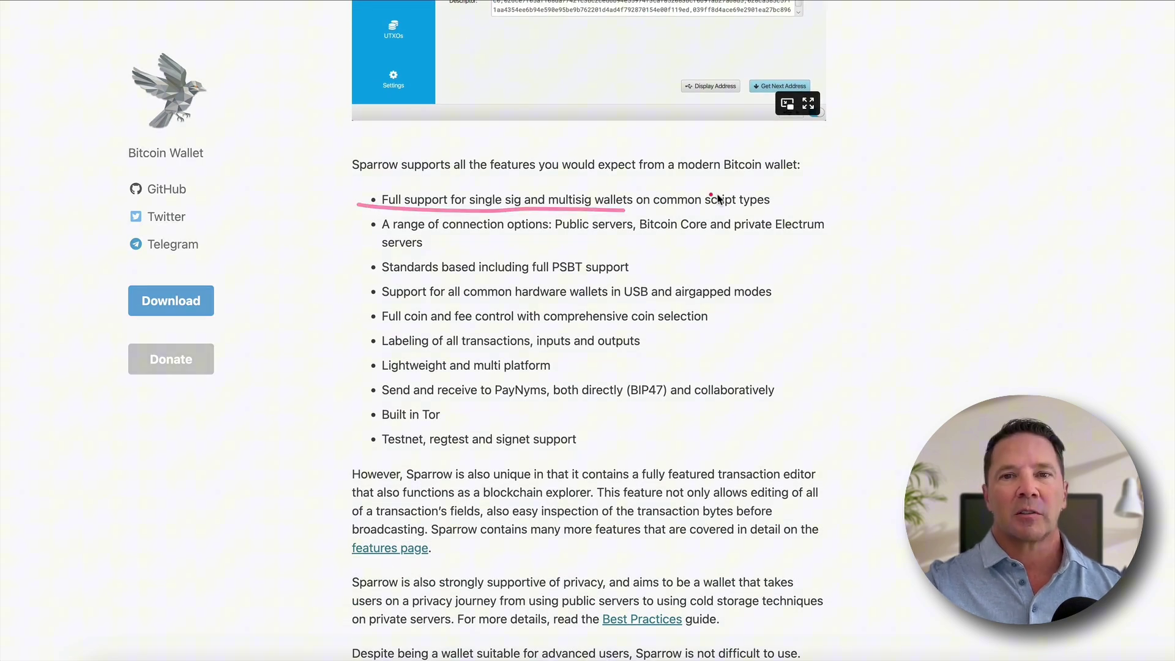
{"action": "left_click_drag", "start_coordinate": [789, 208], "coordinate": [678, 207]}
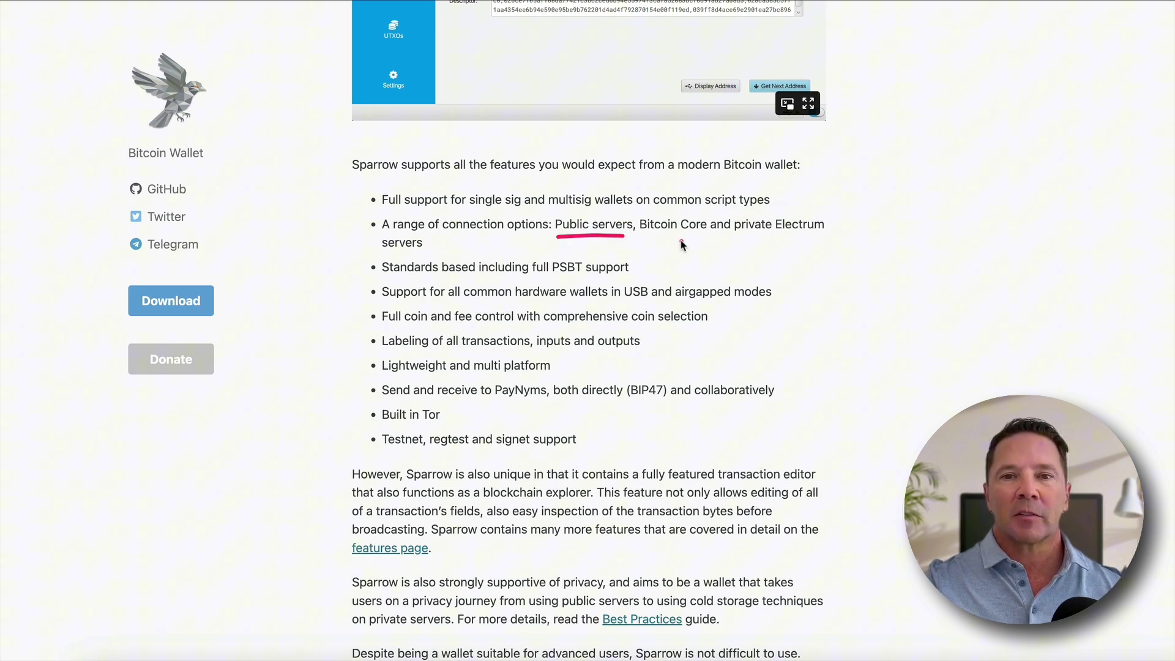
Step: Underline Bitcoin Core, private Electrum servers, PSBT, hardware wallet and coin/fee control features
{"action": "left_click_drag", "start_coordinate": [646, 235], "coordinate": [690, 235]}
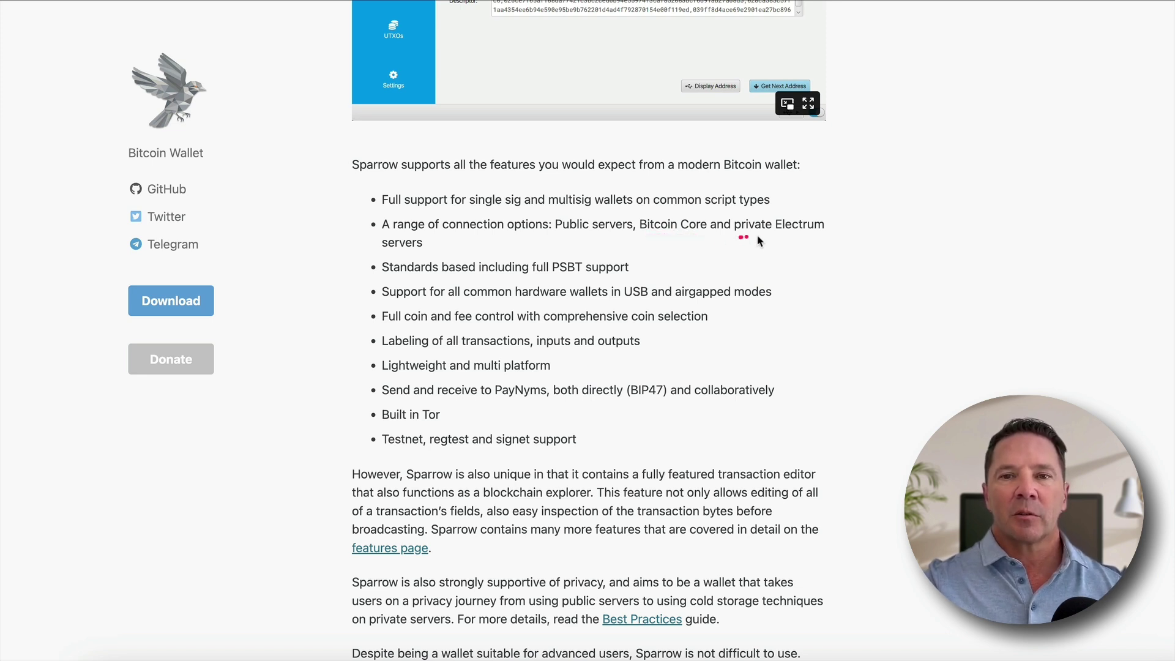
{"action": "left_click_drag", "start_coordinate": [741, 236], "coordinate": [820, 236]}
{"action": "mouse_move", "coordinate": [711, 253]}
{"action": "left_mouse_down"}
{"action": "mouse_move", "coordinate": [364, 269]}
{"action": "mouse_move", "coordinate": [737, 270]}
{"action": "left_mouse_up"}
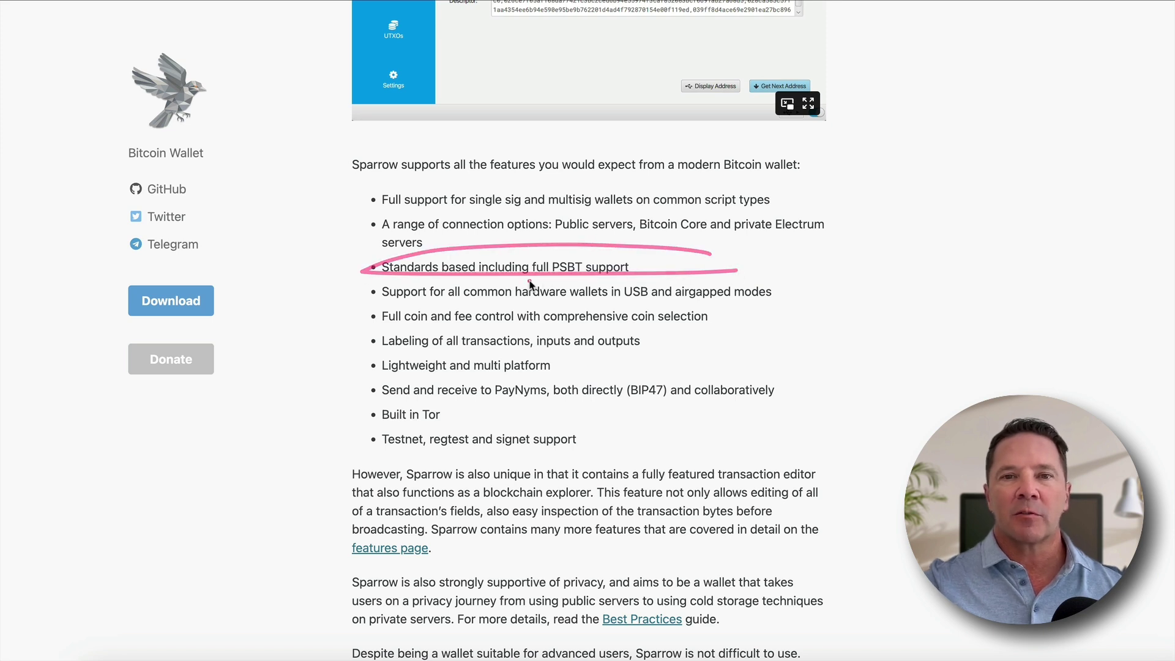
{"action": "left_click_drag", "start_coordinate": [555, 260], "coordinate": [581, 270]}
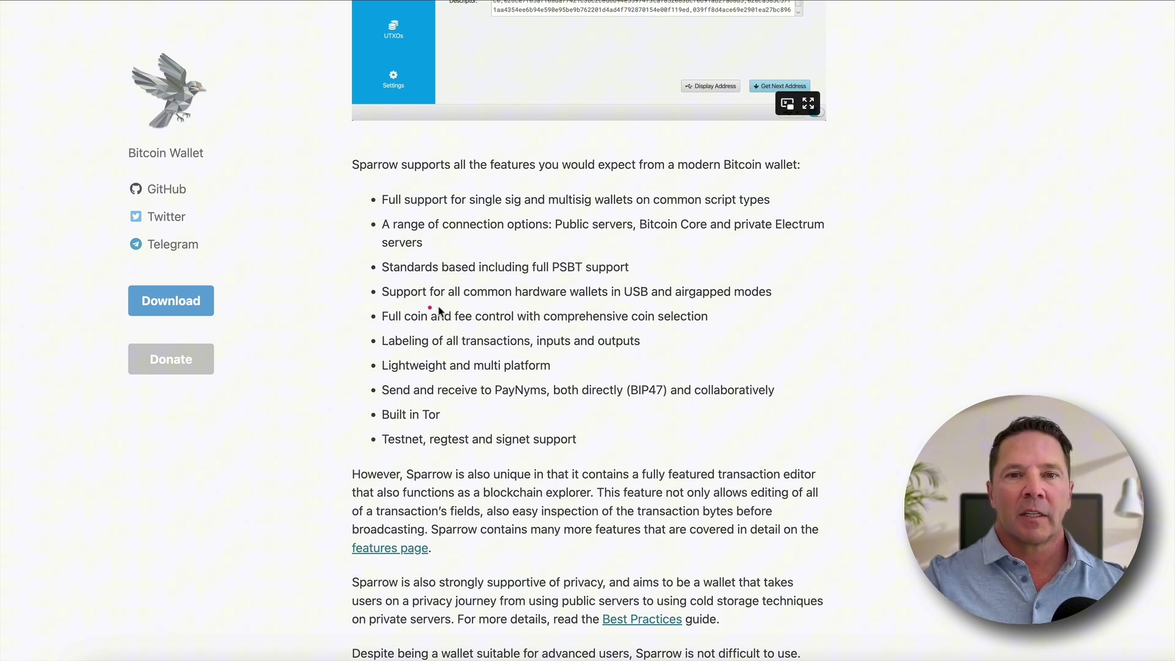
{"action": "left_click_drag", "start_coordinate": [468, 302], "coordinate": [715, 297]}
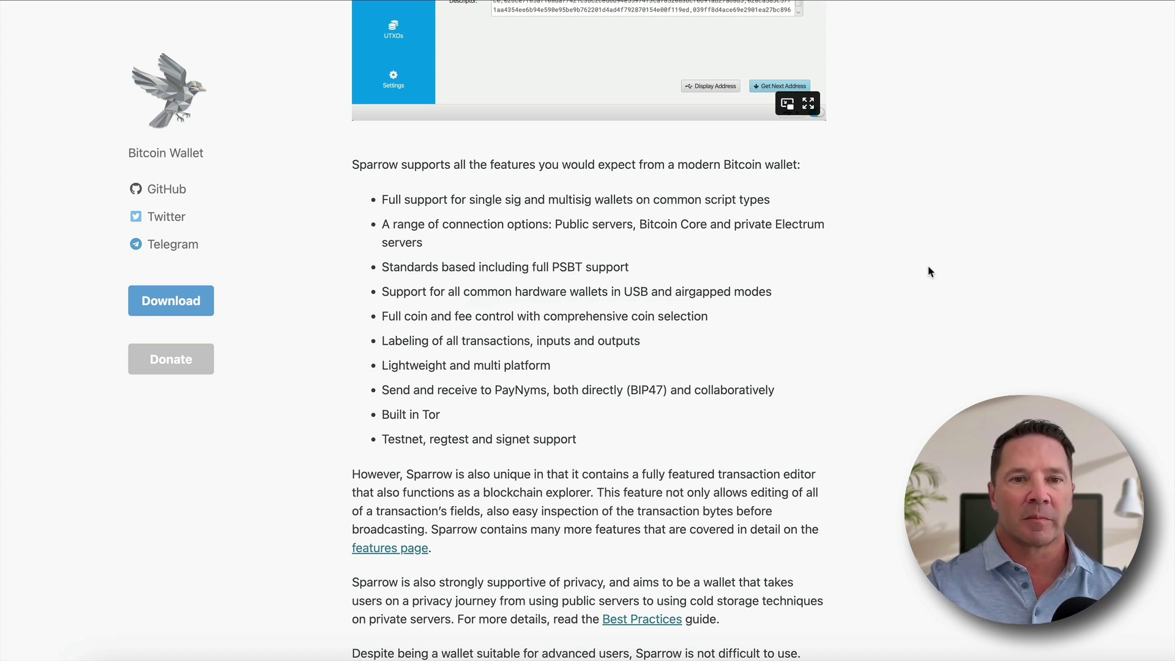
{"action": "left_click_drag", "start_coordinate": [401, 331], "coordinate": [614, 332]}
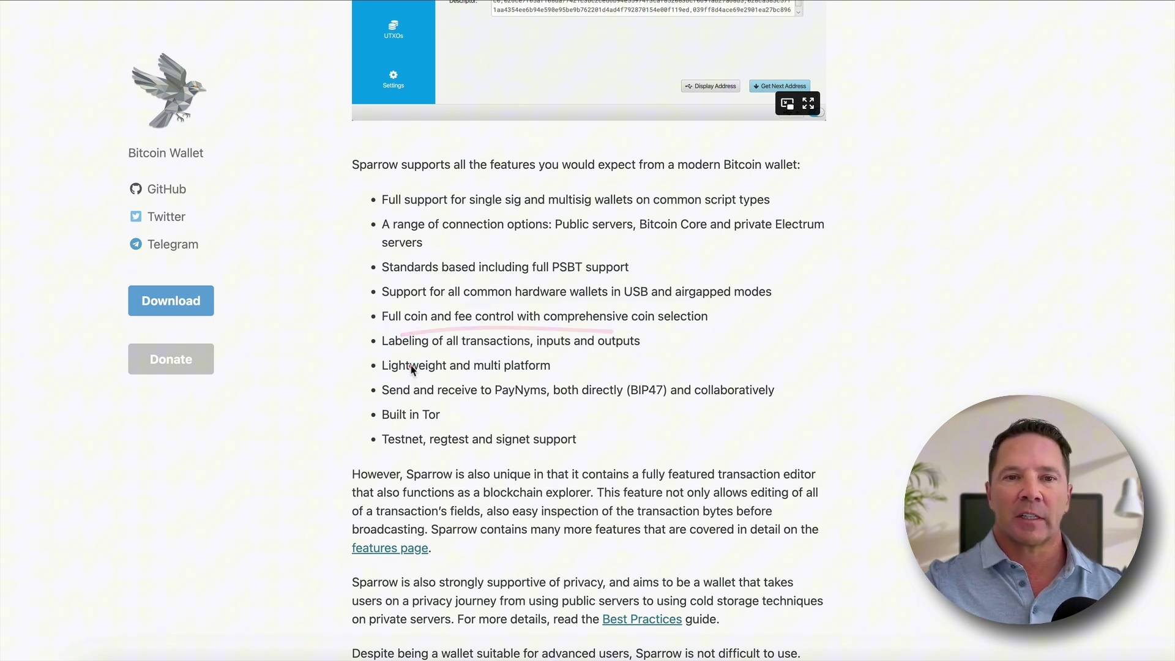
Step: Mark transaction labeling, multi-platform support, built-in Tor and testnet/regtest/signet support
{"action": "left_click_drag", "start_coordinate": [400, 354], "coordinate": [517, 354]}
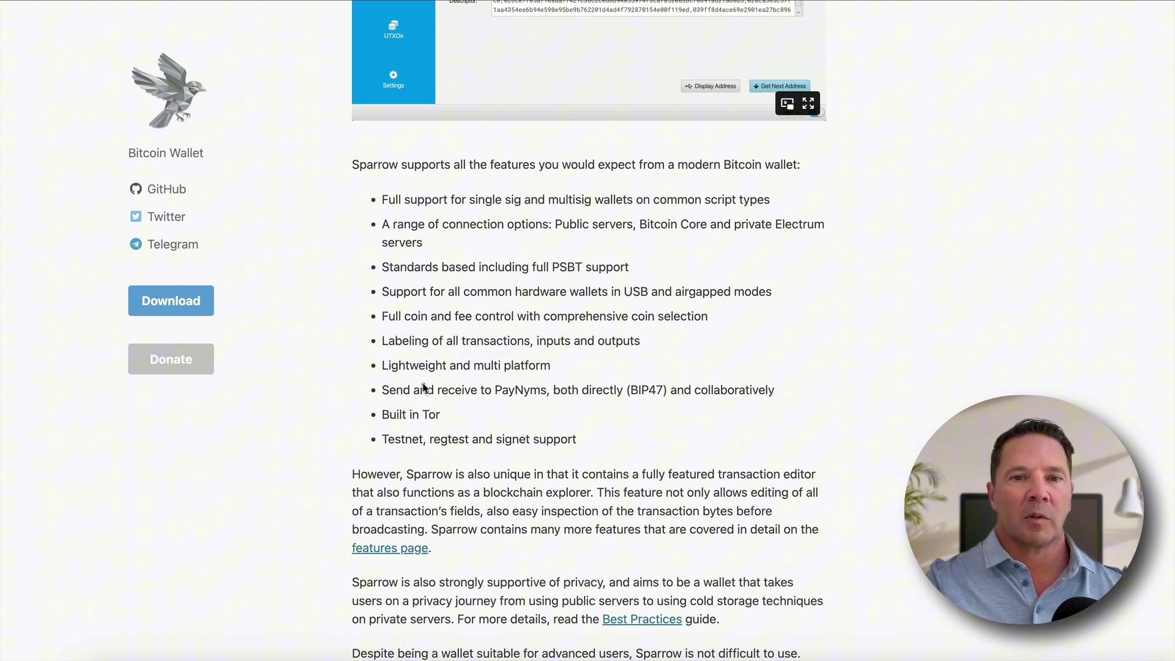
{"action": "left_click_drag", "start_coordinate": [423, 387], "coordinate": [549, 373]}
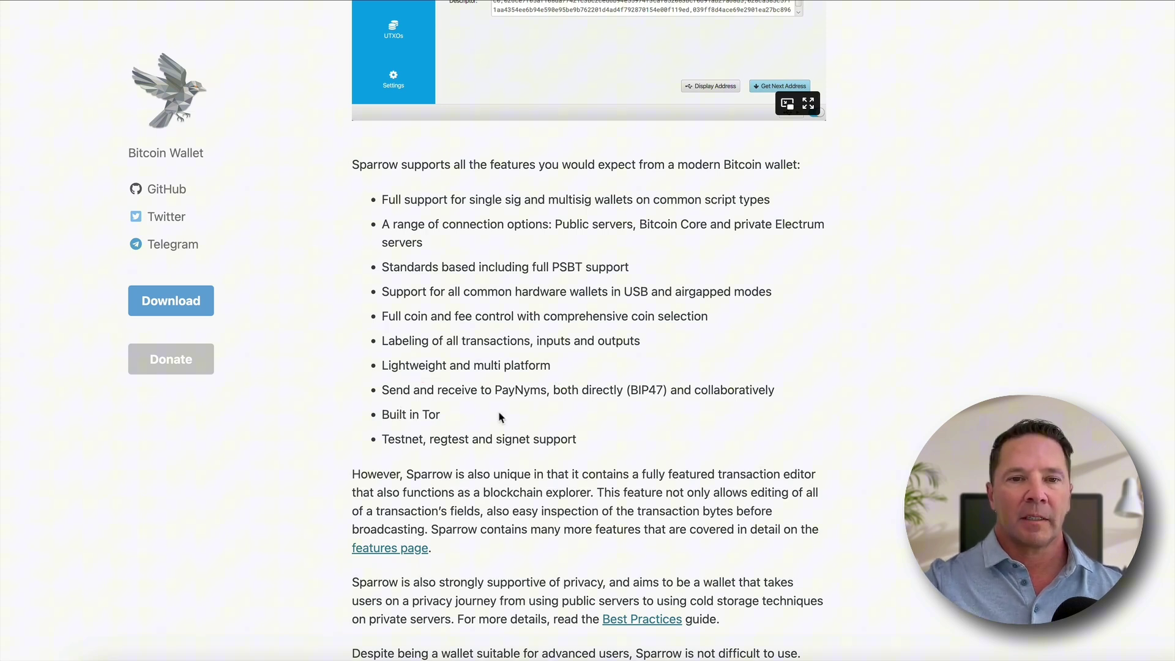
{"action": "left_click_drag", "start_coordinate": [359, 435], "coordinate": [450, 422]}
{"action": "left_click", "coordinate": [524, 419]}
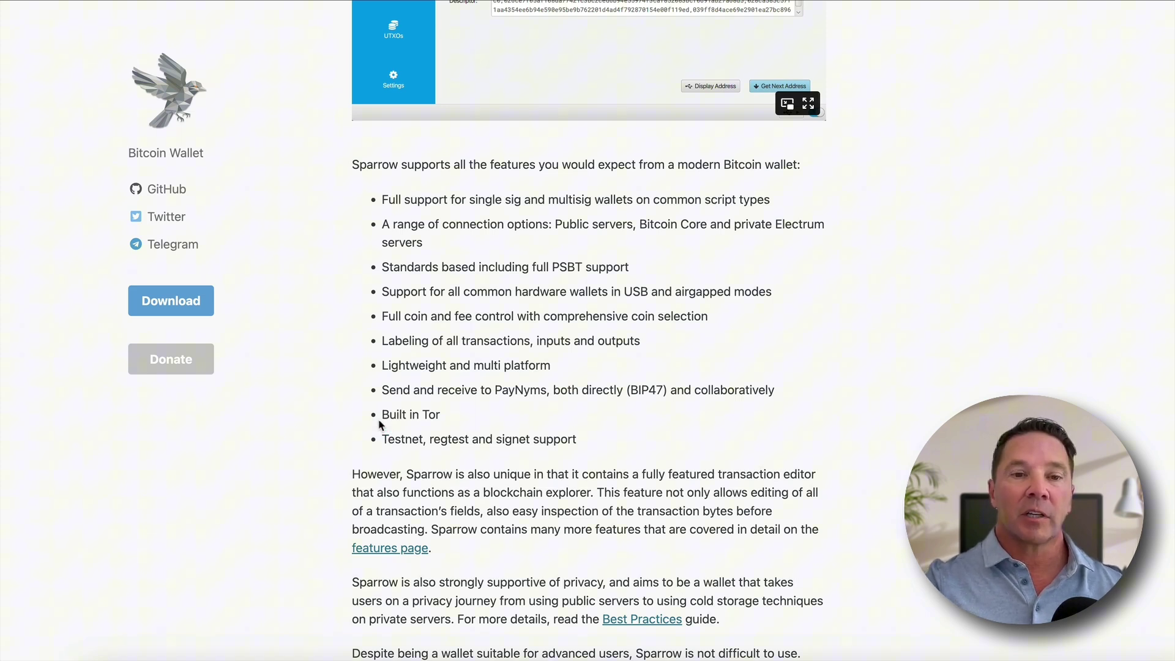
{"action": "mouse_move", "coordinate": [389, 422]}
{"action": "left_mouse_down"}
{"action": "mouse_move", "coordinate": [438, 436]}
{"action": "mouse_move", "coordinate": [384, 422]}
{"action": "left_mouse_up"}
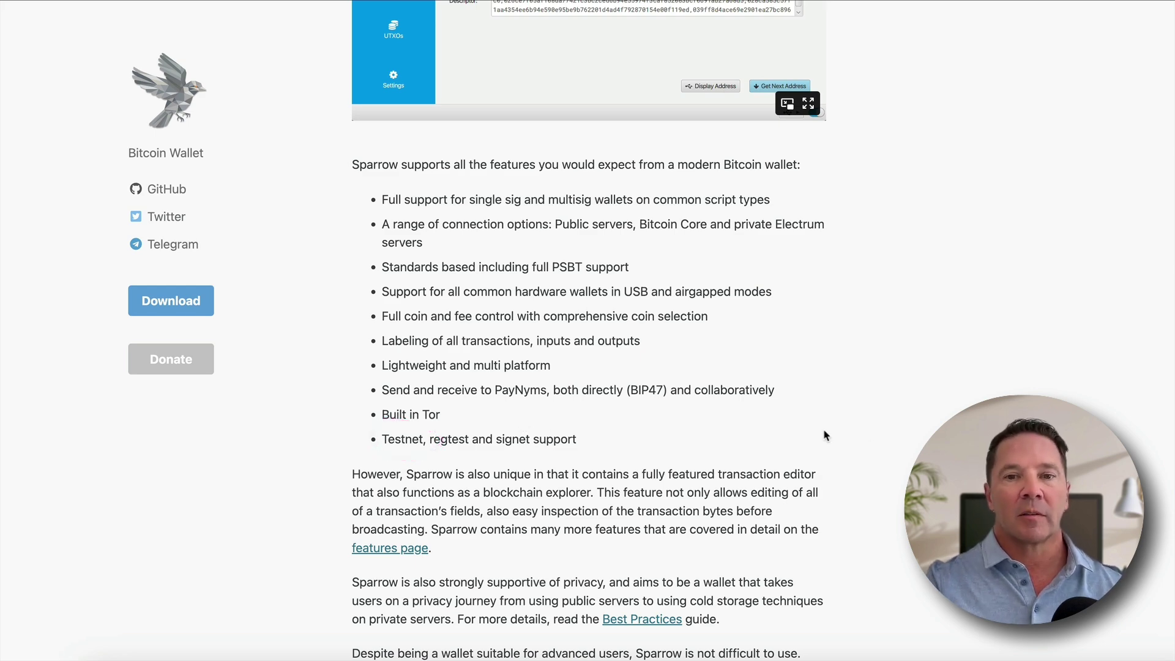
{"action": "mouse_move", "coordinate": [817, 419]}
{"action": "left_mouse_down"}
{"action": "mouse_move", "coordinate": [869, 490]}
{"action": "mouse_move", "coordinate": [765, 562]}
{"action": "left_mouse_up"}
Step: Go to the website's Features page and scroll through it
{"action": "scroll", "coordinate": [769, 564], "scroll_direction": "up", "scroll_amount": 10}
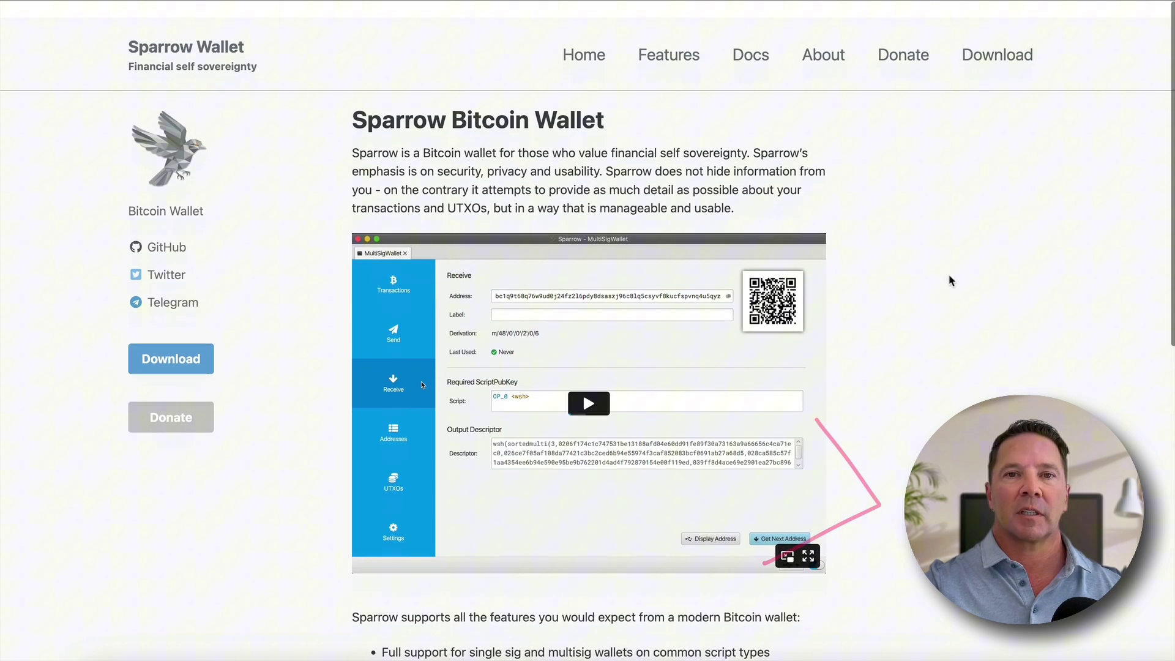
{"action": "left_click", "coordinate": [684, 43]}
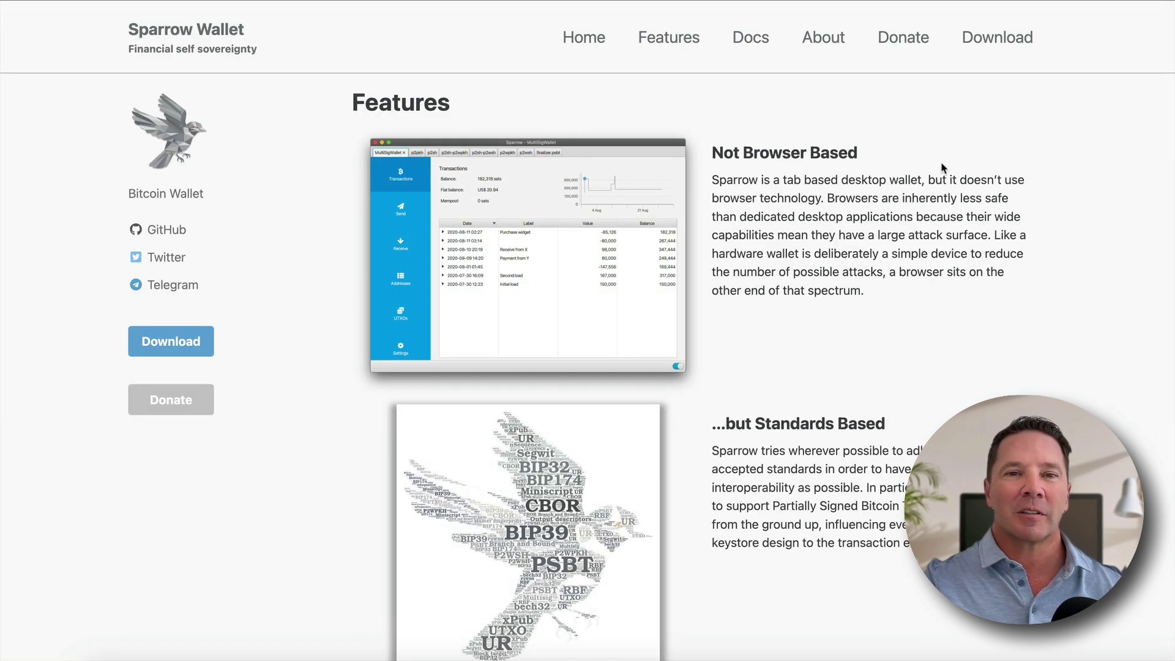
{"action": "scroll", "coordinate": [1029, 346], "scroll_direction": "down", "scroll_amount": 15}
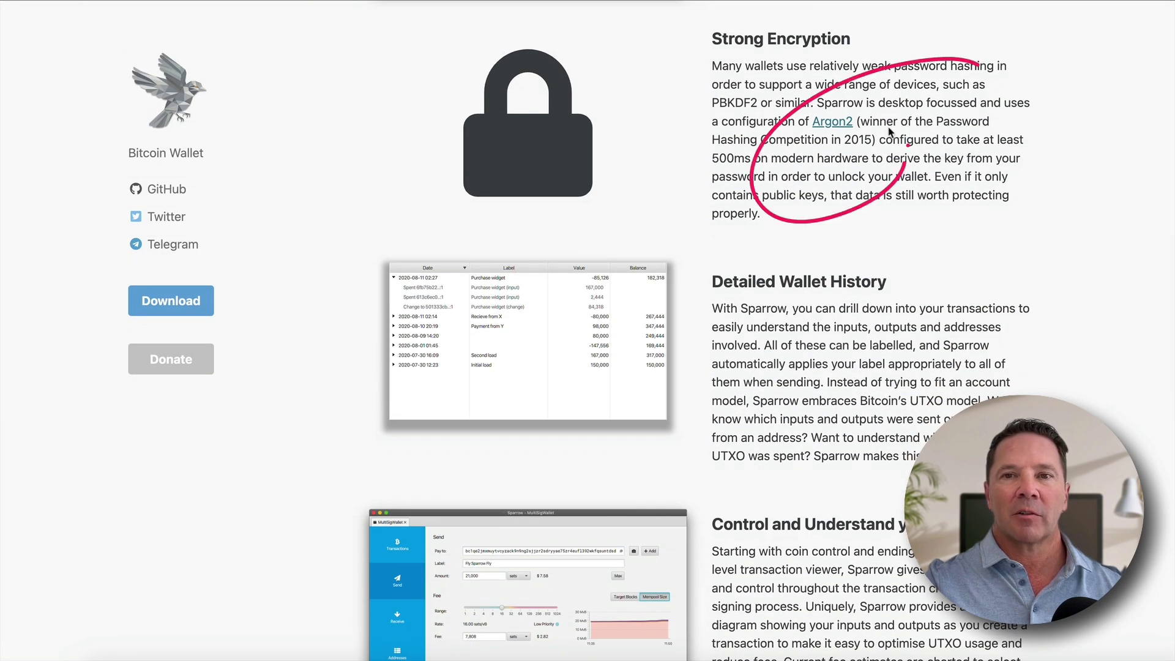
{"action": "scroll", "coordinate": [1044, 378], "scroll_direction": "down", "scroll_amount": 3}
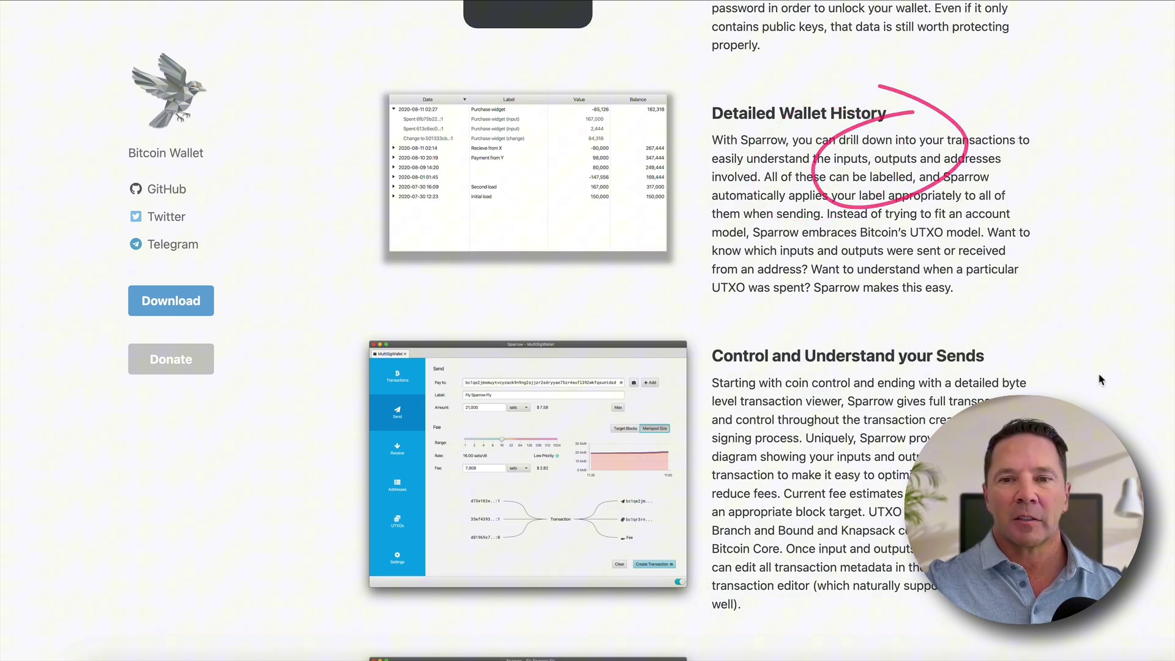
{"action": "scroll", "coordinate": [1069, 385], "scroll_direction": "down", "scroll_amount": 10}
{"action": "scroll", "coordinate": [1069, 385], "scroll_direction": "down", "scroll_amount": 8}
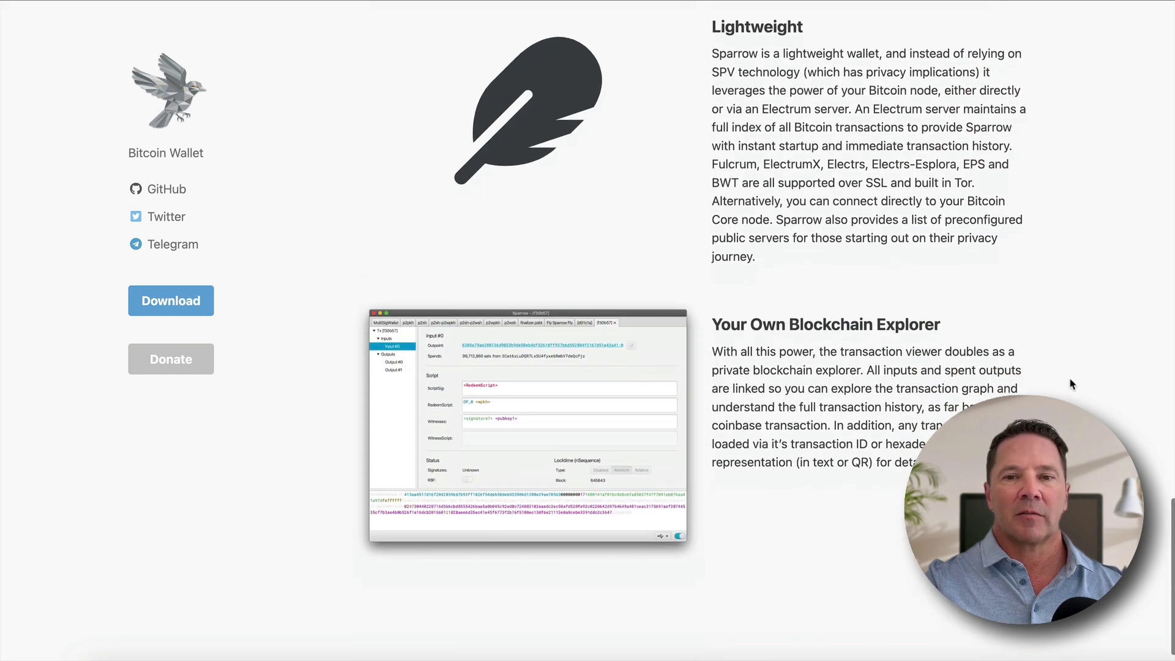
{"action": "scroll", "coordinate": [1067, 337], "scroll_direction": "up", "scroll_amount": 20}
{"action": "scroll", "coordinate": [1068, 336], "scroll_direction": "up", "scroll_amount": 10}
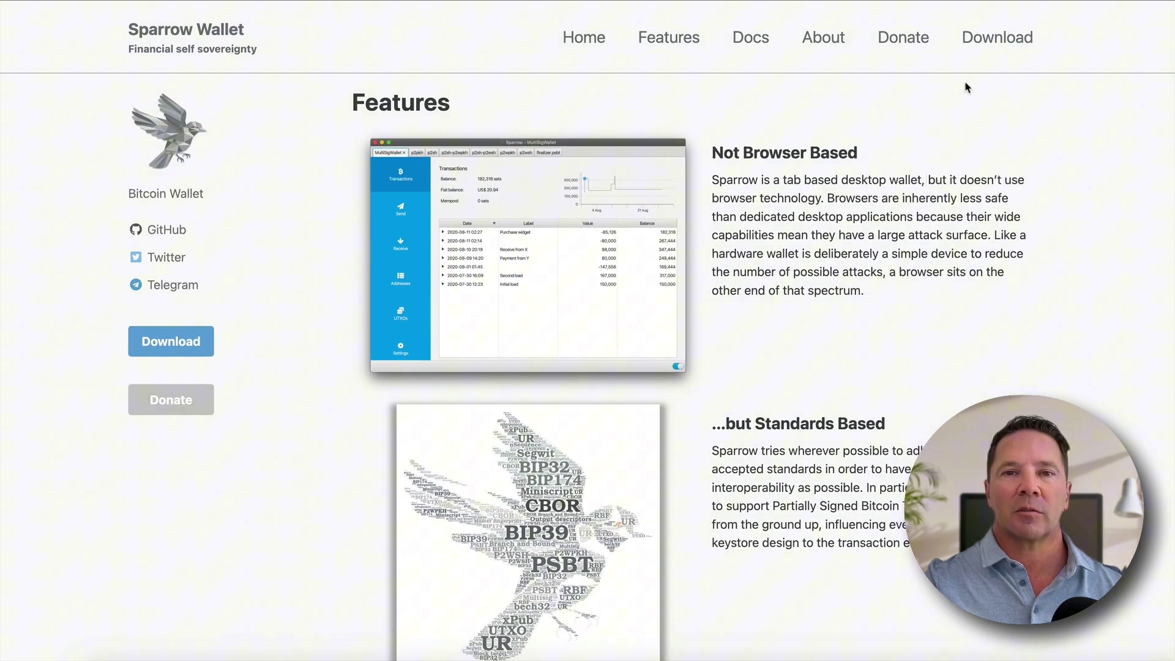
Step: Highlight the donation link, then show the Download page's supported platform list
{"action": "left_click_drag", "start_coordinate": [930, 17], "coordinate": [924, 72]}
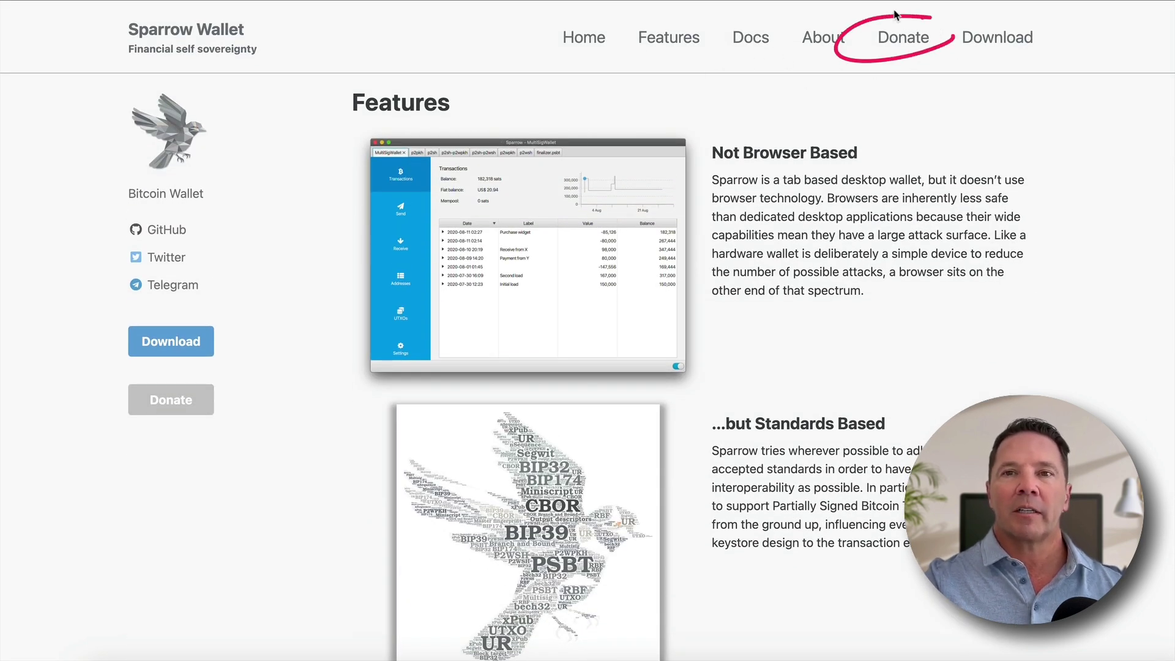
{"action": "left_click", "coordinate": [1016, 42]}
{"action": "mouse_move", "coordinate": [378, 227]}
{"action": "left_mouse_down"}
{"action": "mouse_move", "coordinate": [375, 582]}
{"action": "mouse_move", "coordinate": [459, 223]}
{"action": "left_mouse_up"}
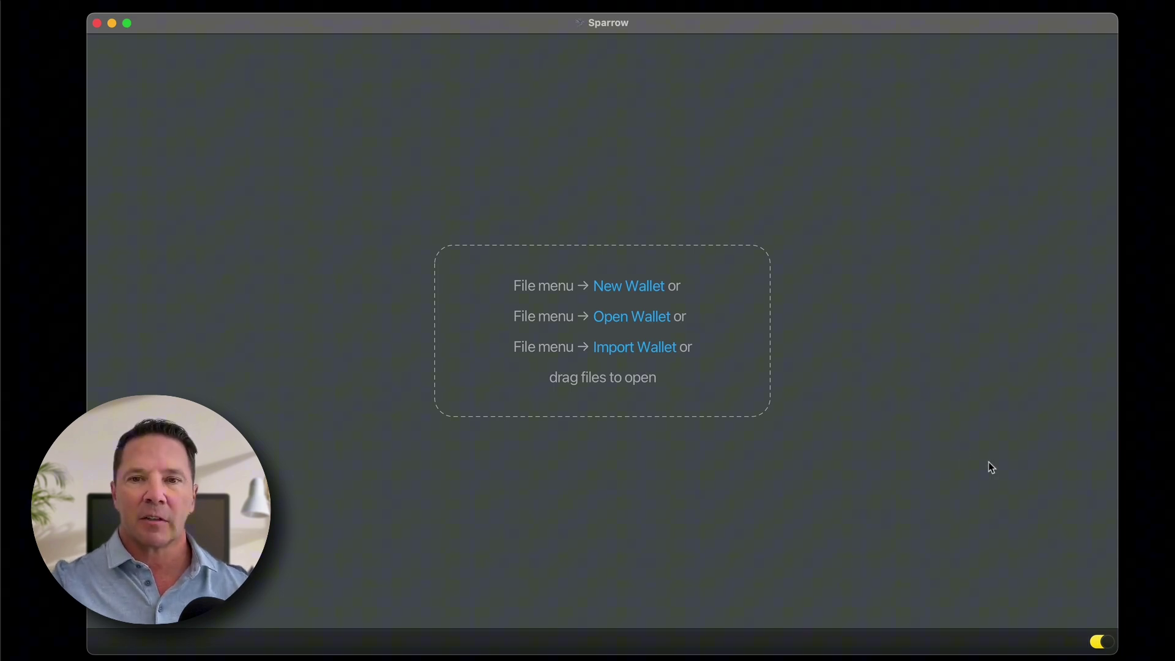
Step: Disconnect and reconnect the blockstream.info server, then drop down the Sparrow application menu
{"action": "left_click_drag", "start_coordinate": [1090, 588], "coordinate": [1058, 610]}
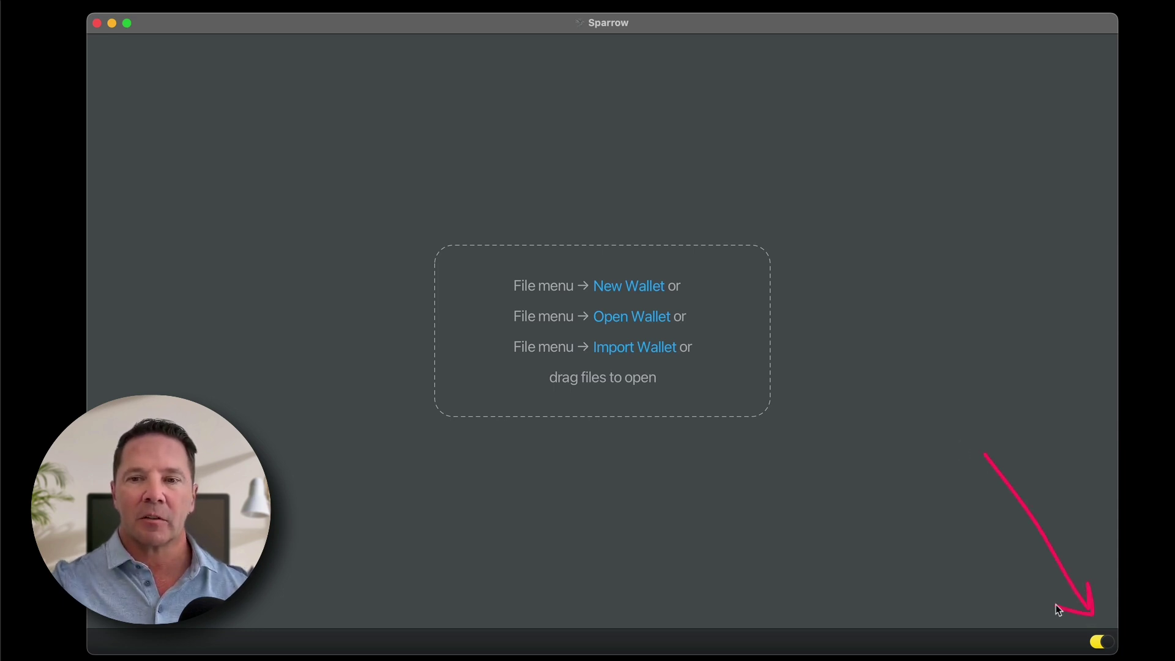
{"action": "left_click_drag", "start_coordinate": [1123, 651], "coordinate": [1085, 609]}
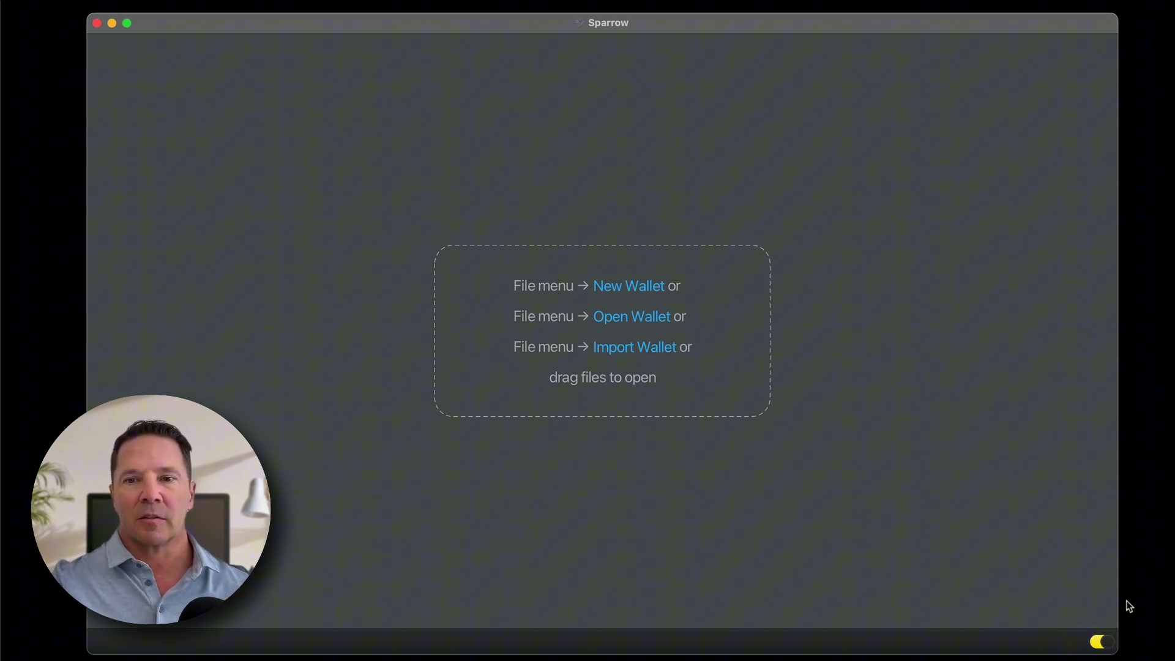
{"action": "left_click", "coordinate": [1106, 643]}
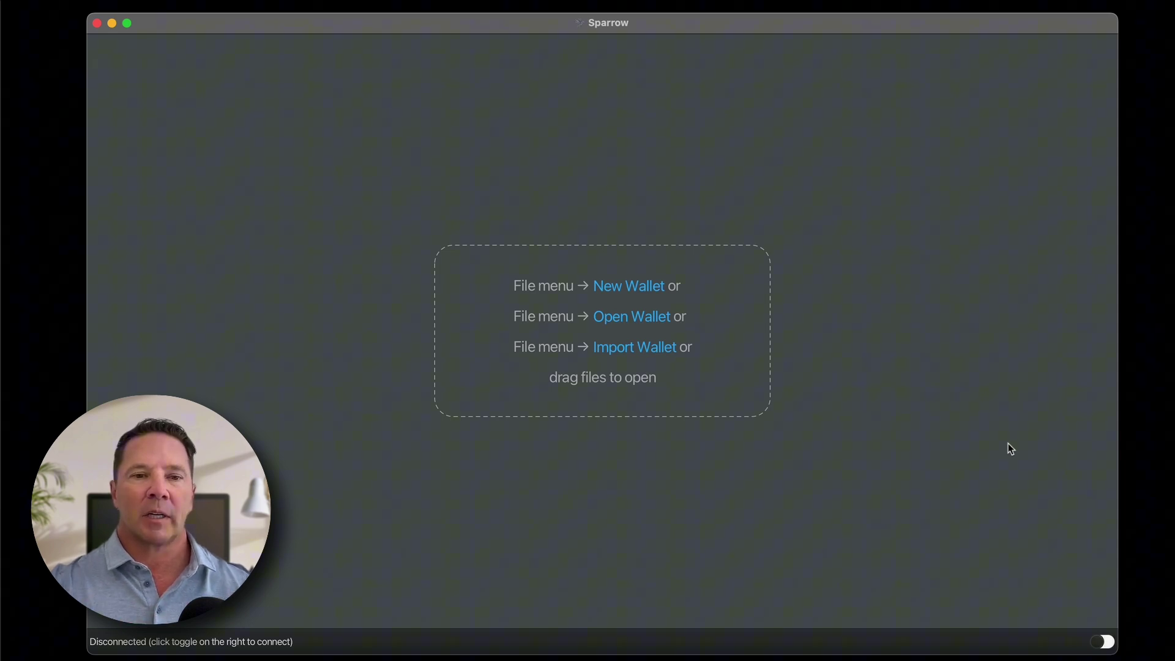
{"action": "left_click", "coordinate": [1104, 641]}
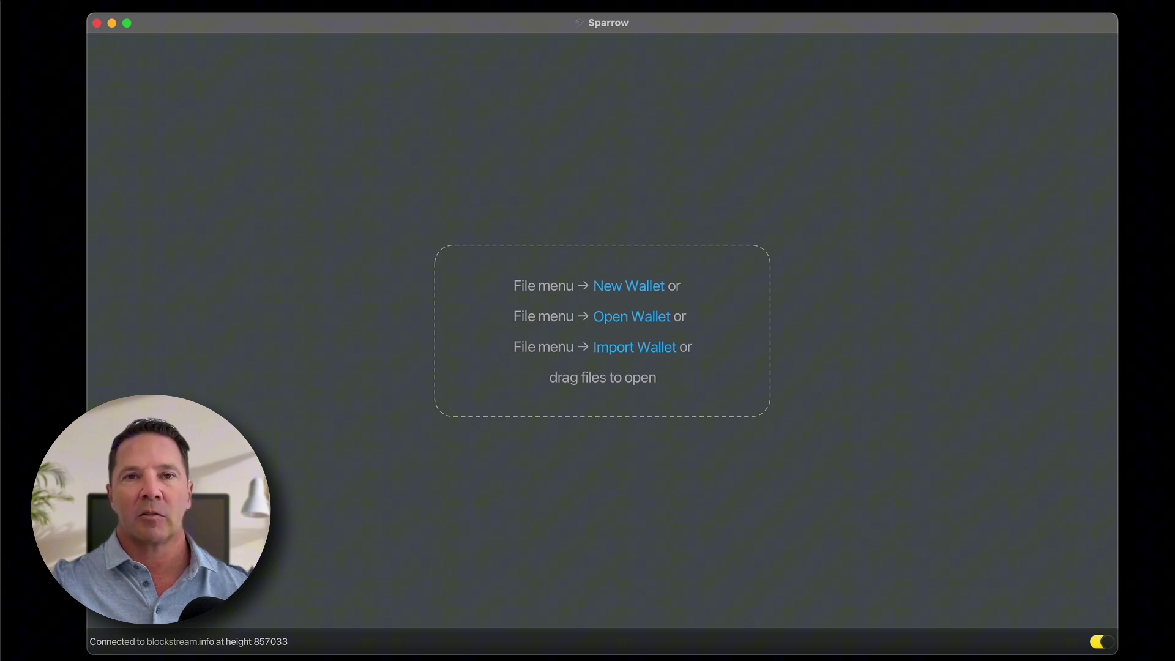
{"action": "left_click", "coordinate": [61, 0]}
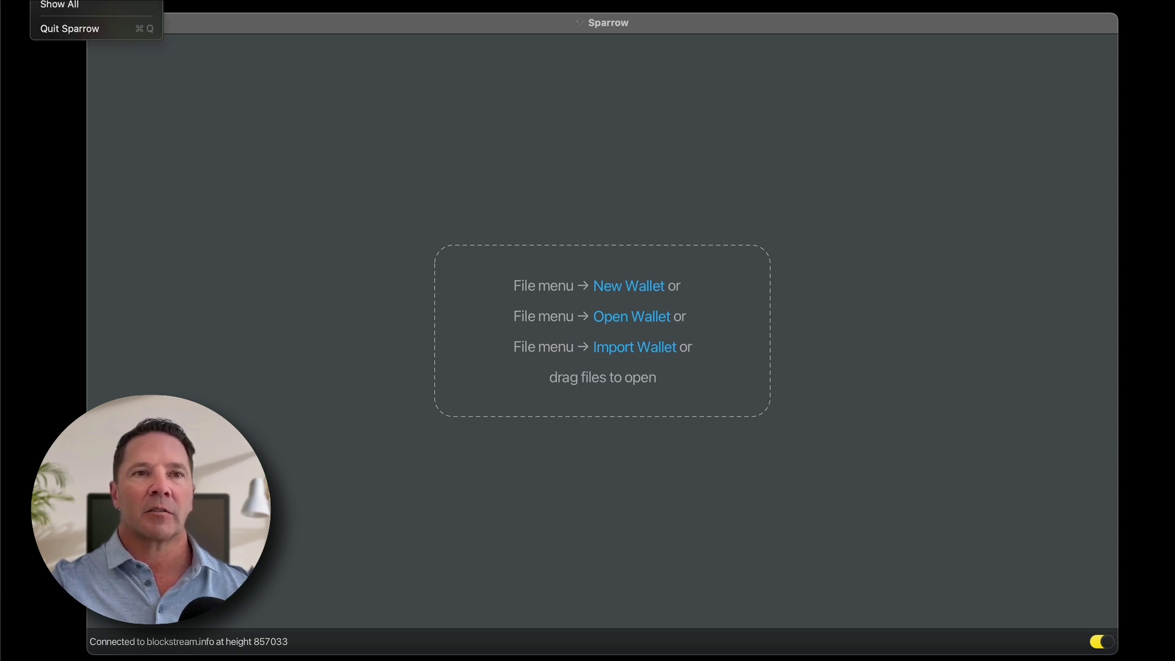
Step: Open Preferences with Cmd+comma, move the window up, and switch to Server settings
{"action": "left_click", "coordinate": [61, 0]}
{"action": "left_click", "coordinate": [61, 0]}
{"action": "key", "text": "super+comma"}
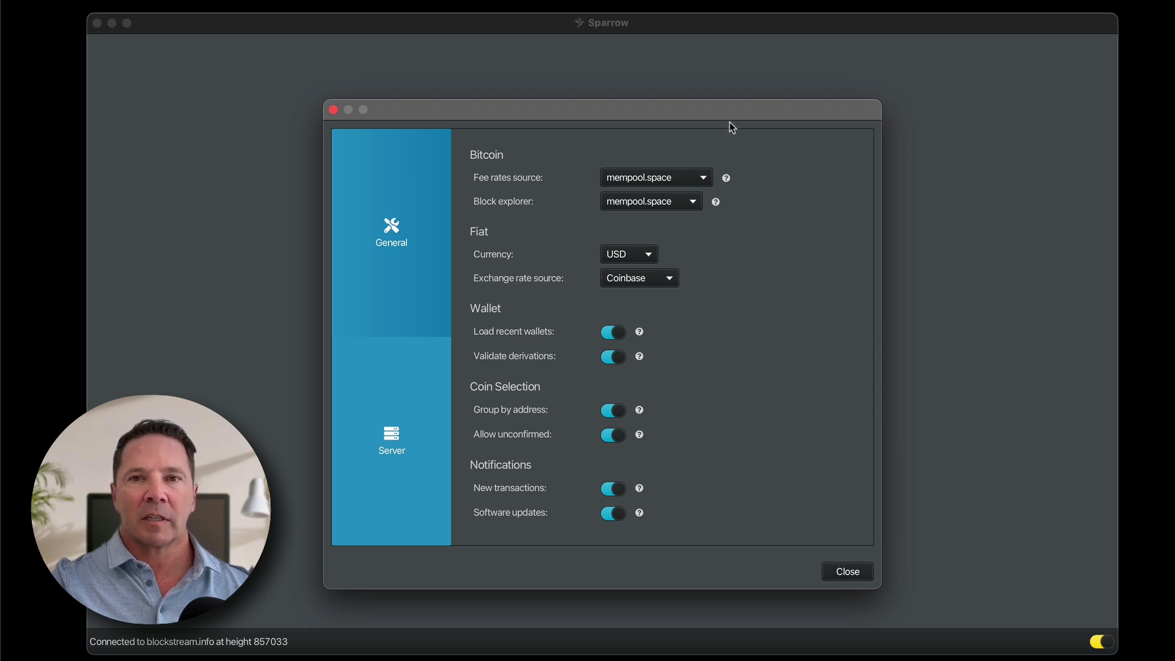
{"action": "left_click_drag", "start_coordinate": [731, 113], "coordinate": [729, 63]}
{"action": "mouse_move", "coordinate": [528, 96]}
{"action": "left_mouse_down"}
{"action": "mouse_move", "coordinate": [494, 421]}
{"action": "mouse_move", "coordinate": [629, 123]}
{"action": "left_mouse_up"}
{"action": "left_click", "coordinate": [394, 452]}
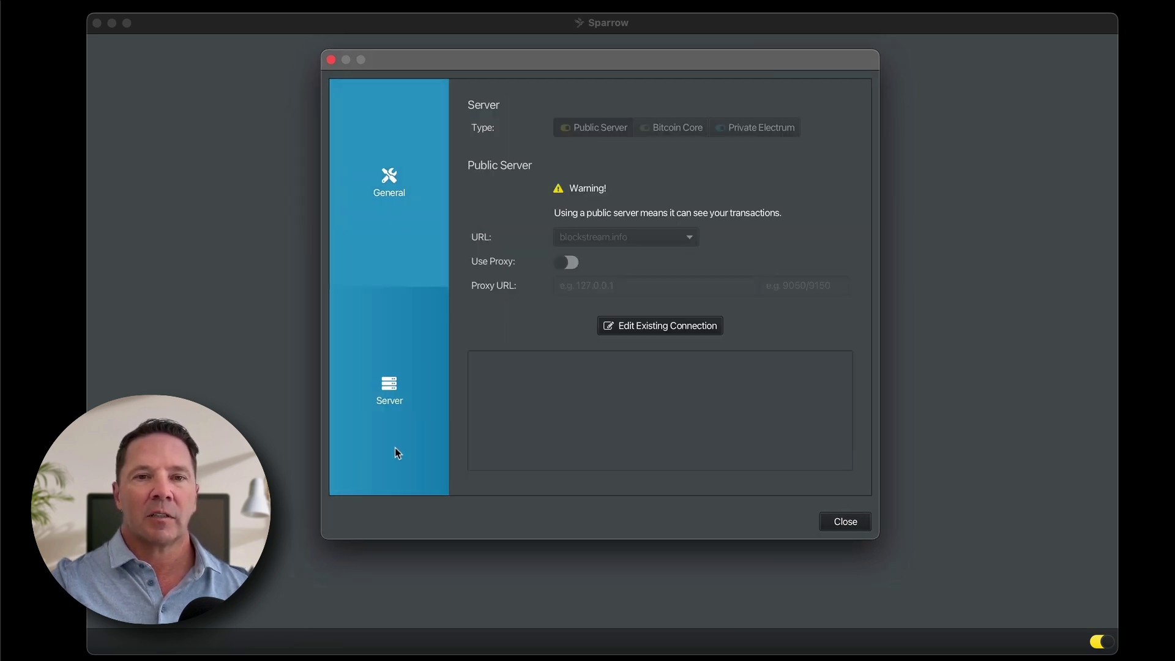
{"action": "left_click_drag", "start_coordinate": [362, 395], "coordinate": [401, 354]}
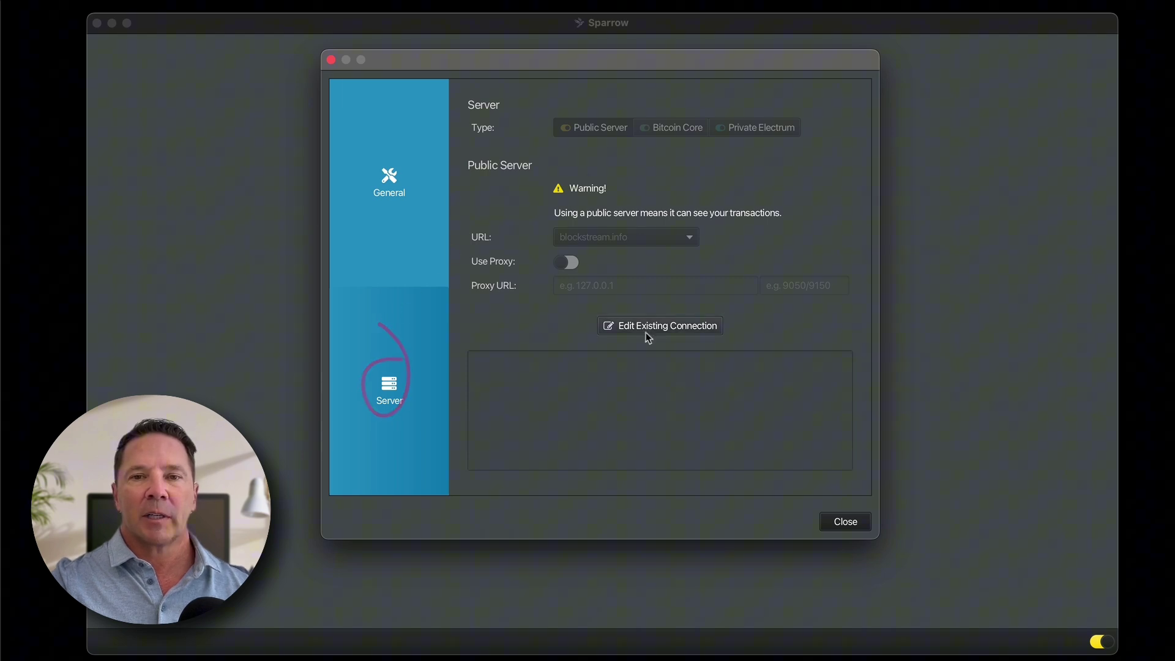
{"action": "left_click_drag", "start_coordinate": [732, 309], "coordinate": [663, 294]}
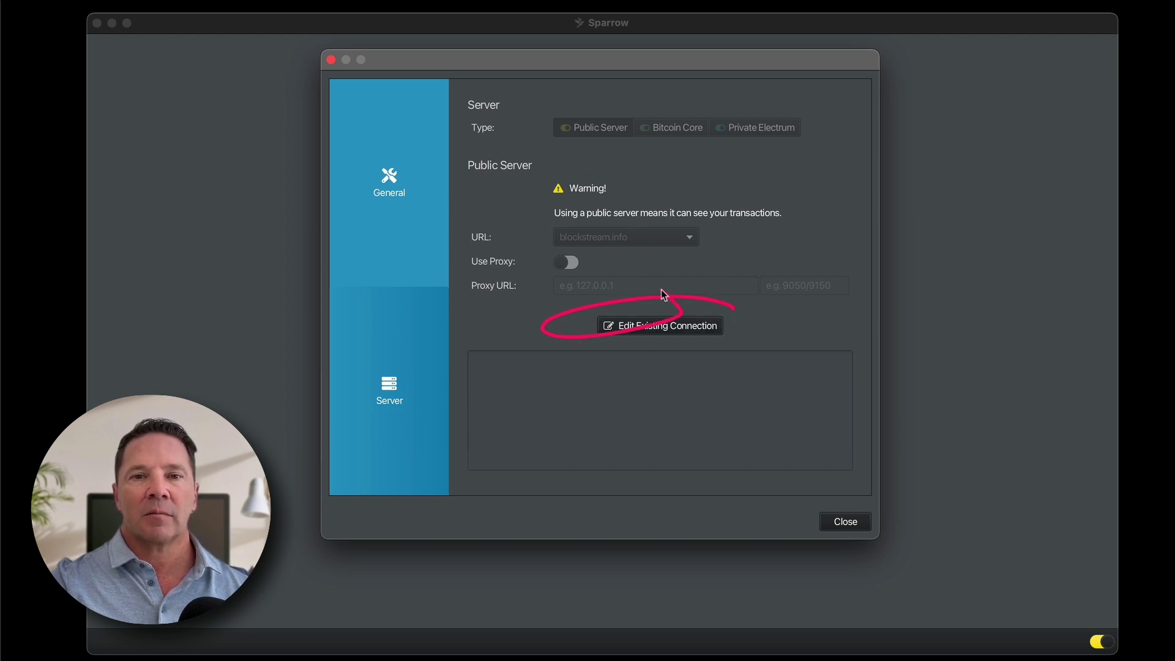
Step: Edit the existing connection, keep blockstream.info as the public server, and close Preferences
{"action": "left_click", "coordinate": [692, 331]}
{"action": "mouse_move", "coordinate": [595, 87]}
{"action": "left_mouse_down"}
{"action": "mouse_move", "coordinate": [578, 111]}
{"action": "mouse_move", "coordinate": [608, 108]}
{"action": "left_mouse_up"}
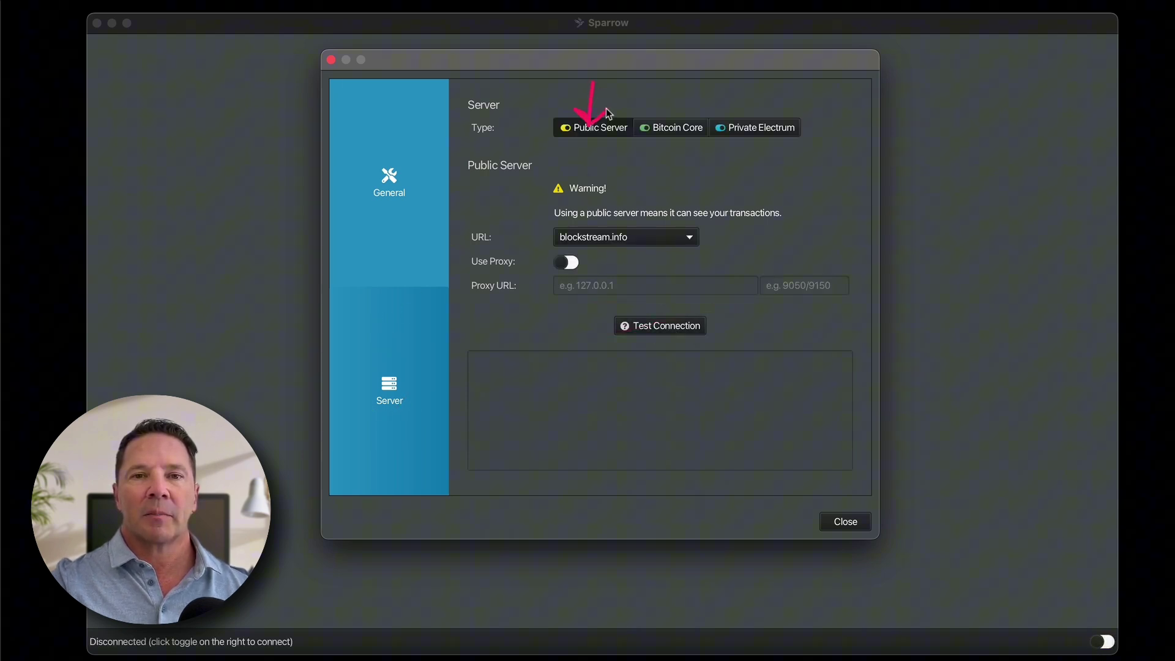
{"action": "left_click", "coordinate": [689, 237]}
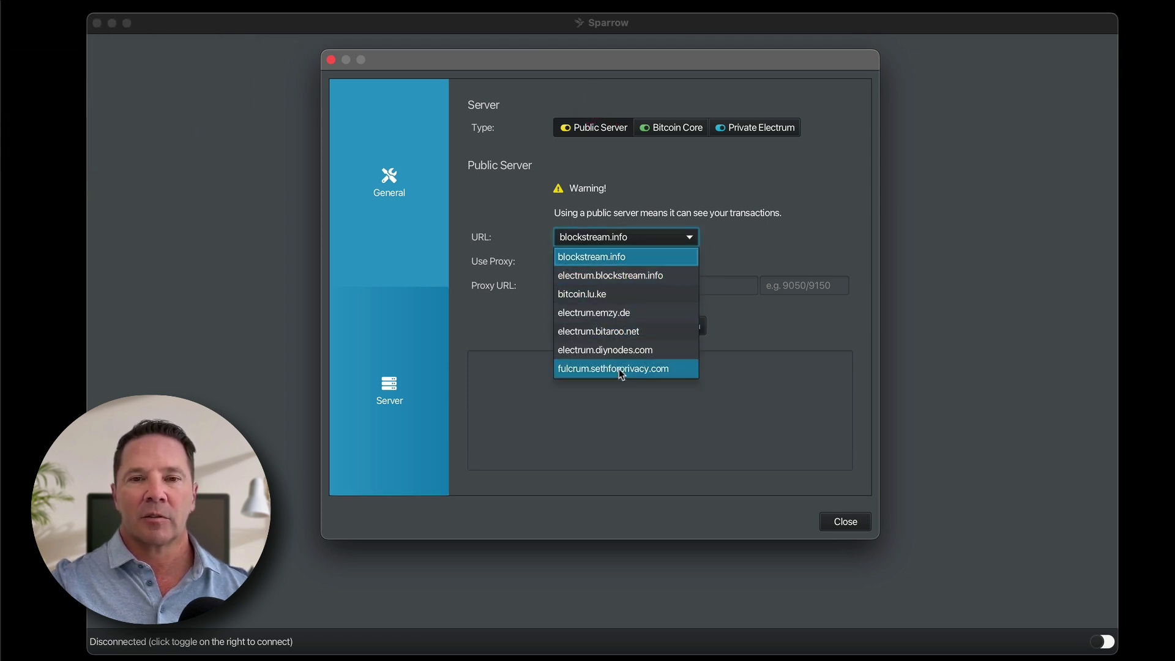
{"action": "left_click", "coordinate": [764, 231]}
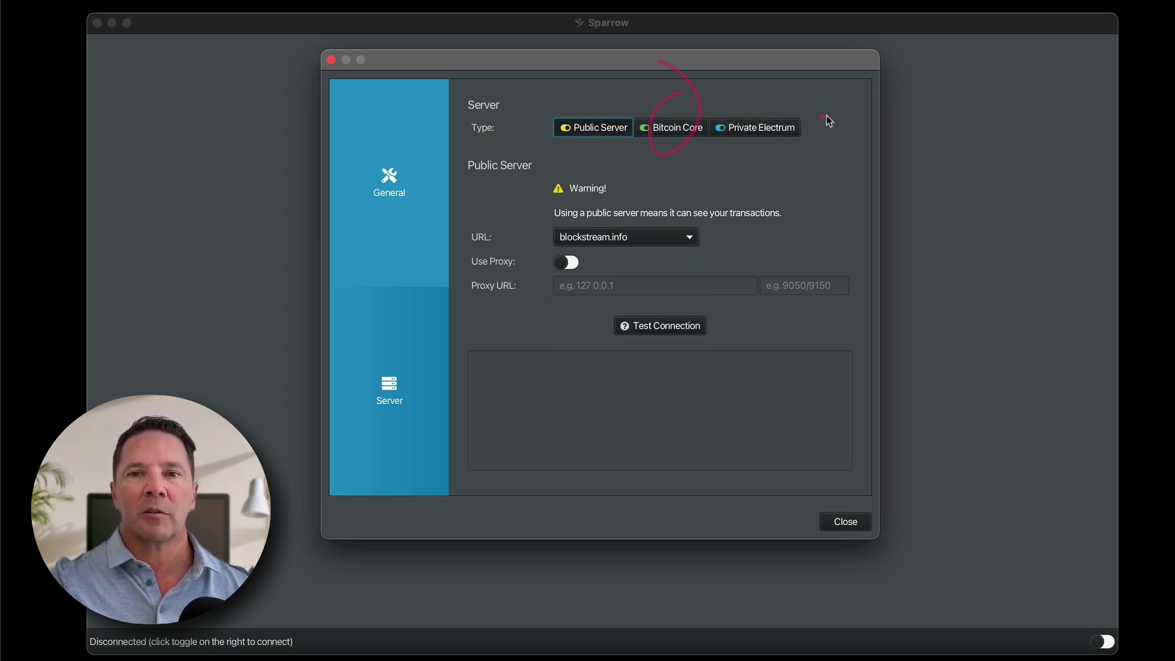
{"action": "mouse_move", "coordinate": [807, 105]}
{"action": "left_mouse_down"}
{"action": "mouse_move", "coordinate": [753, 118]}
{"action": "mouse_move", "coordinate": [765, 76]}
{"action": "left_mouse_up"}
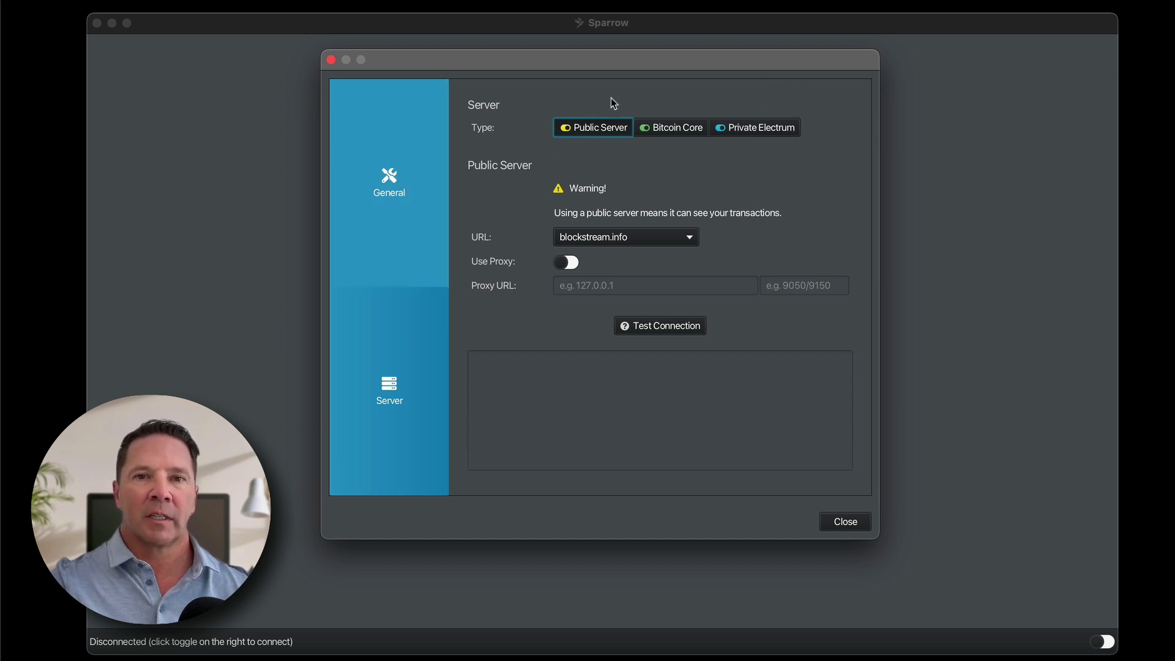
{"action": "left_click_drag", "start_coordinate": [592, 107], "coordinate": [595, 113]}
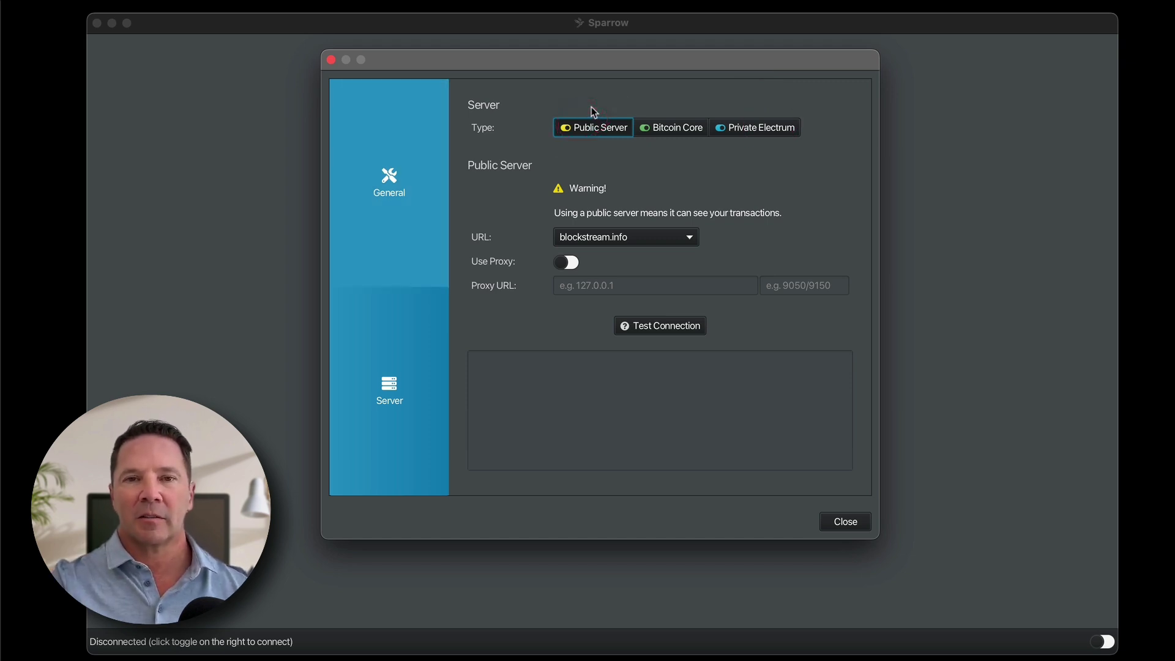
{"action": "left_click", "coordinate": [845, 521]}
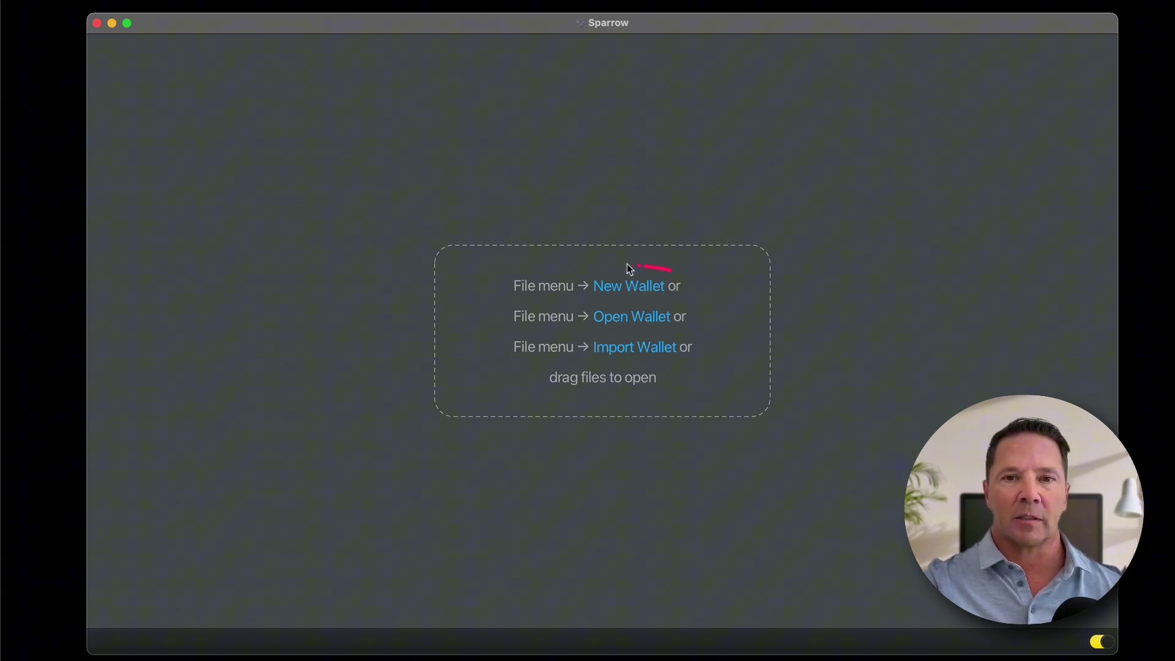
Step: Create a new wallet named 'BSJ'
{"action": "left_click", "coordinate": [641, 286]}
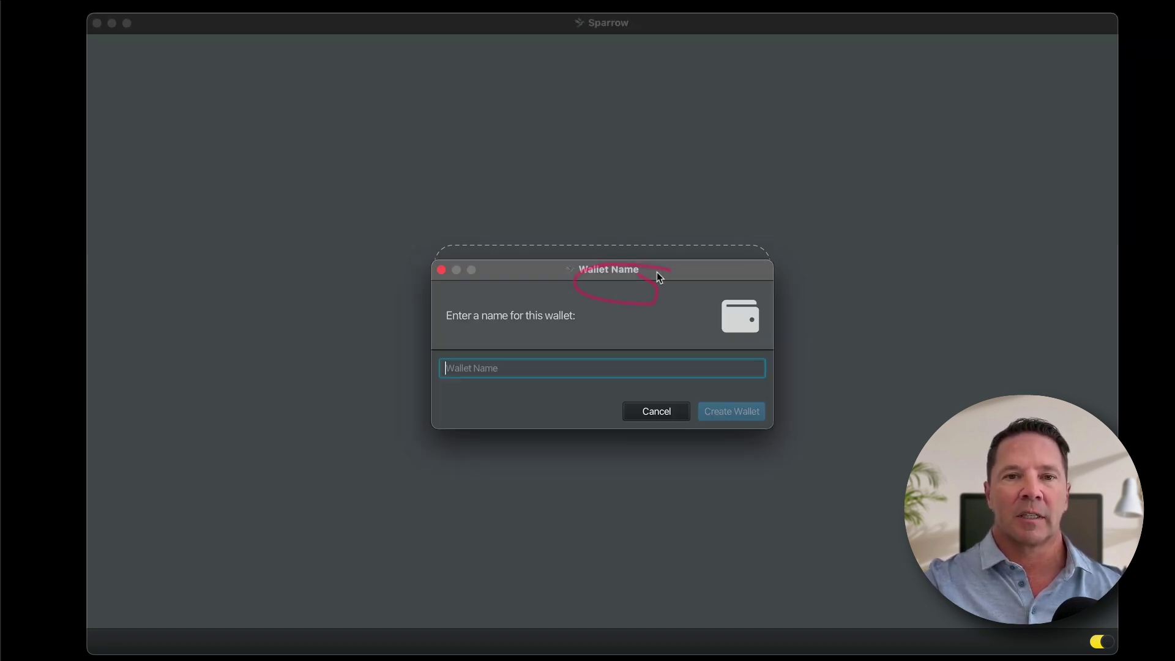
{"action": "type", "text": "BSJ"}
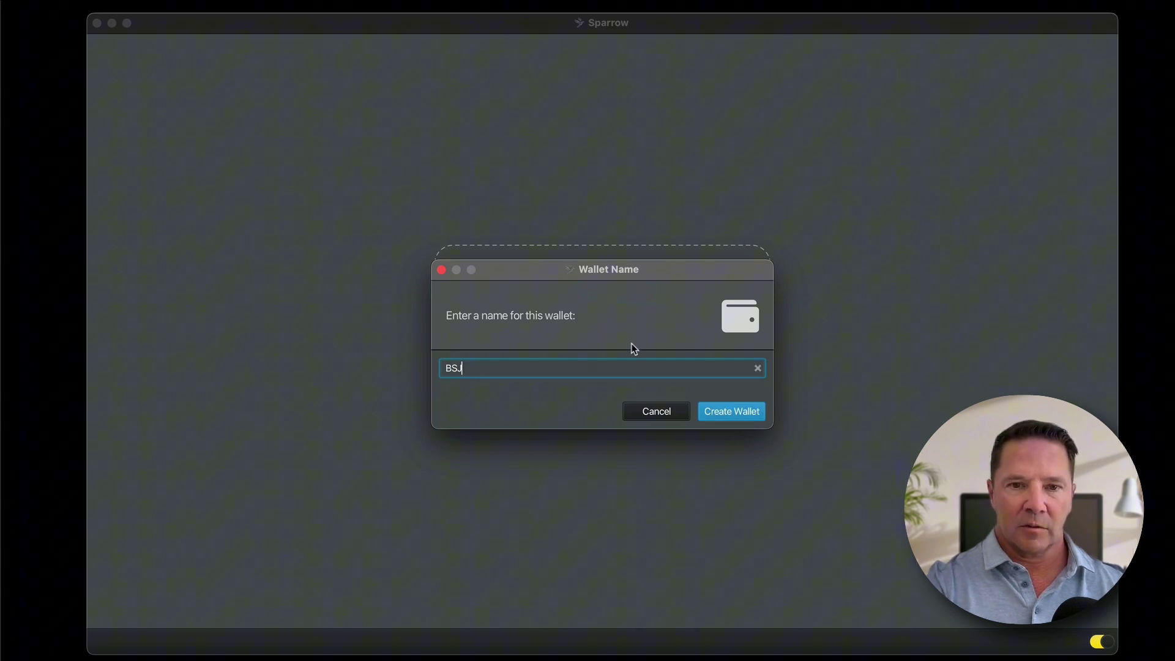
{"action": "left_click", "coordinate": [745, 411]}
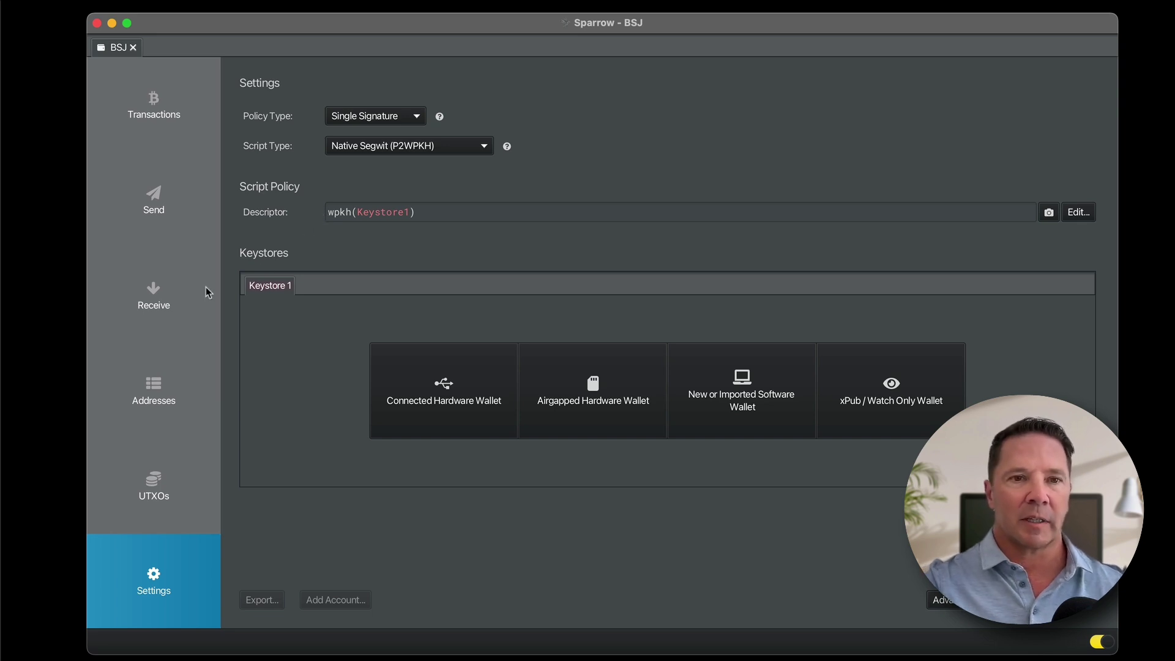
{"action": "left_click_drag", "start_coordinate": [165, 113], "coordinate": [175, 447]}
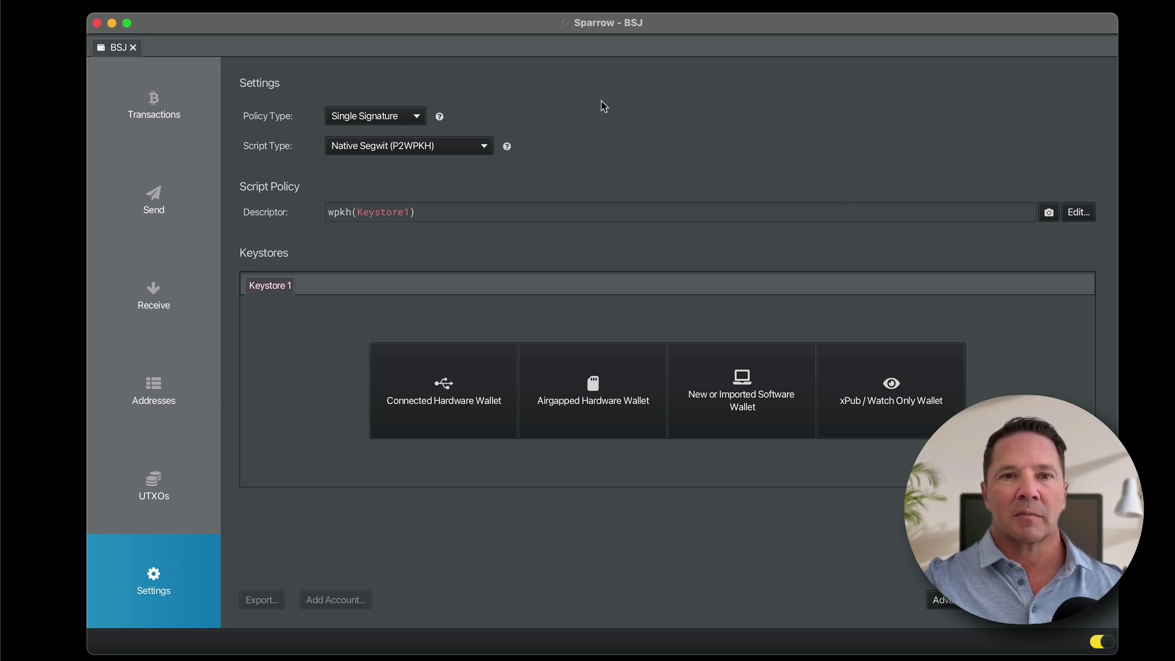
Step: Check the Script Type list and keep Native Segwit (P2WPKH)
{"action": "left_click", "coordinate": [481, 145]}
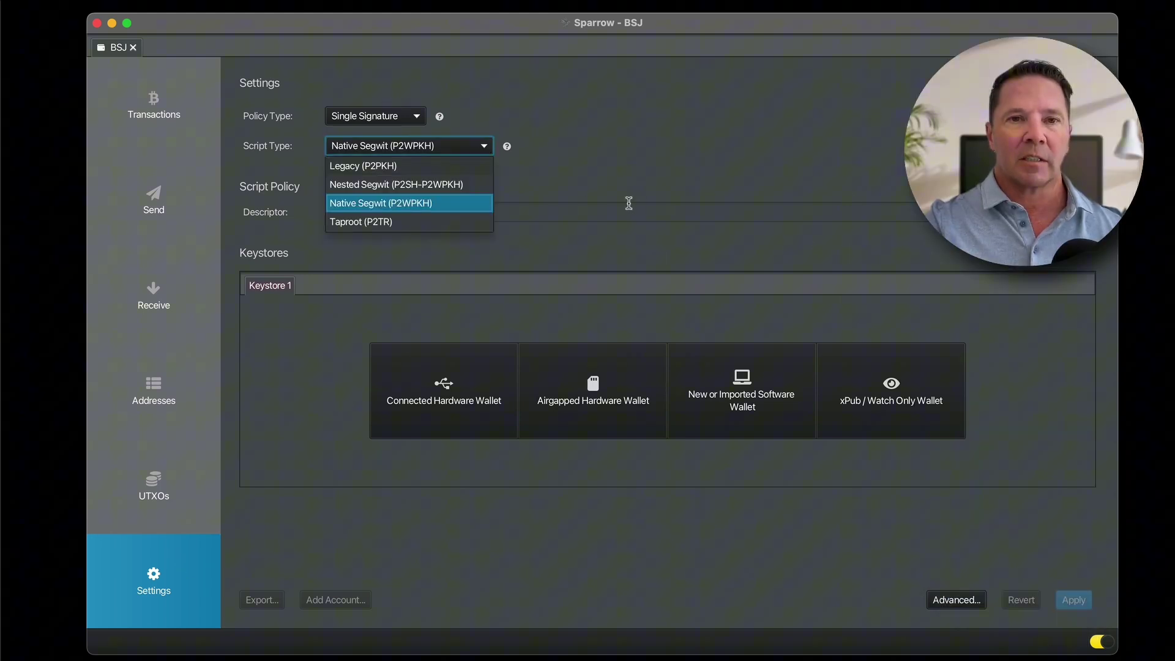
{"action": "left_click_drag", "start_coordinate": [596, 185], "coordinate": [361, 140]}
{"action": "left_click_drag", "start_coordinate": [310, 228], "coordinate": [358, 222]}
{"action": "left_click", "coordinate": [503, 183]}
{"action": "key", "text": "Escape"}
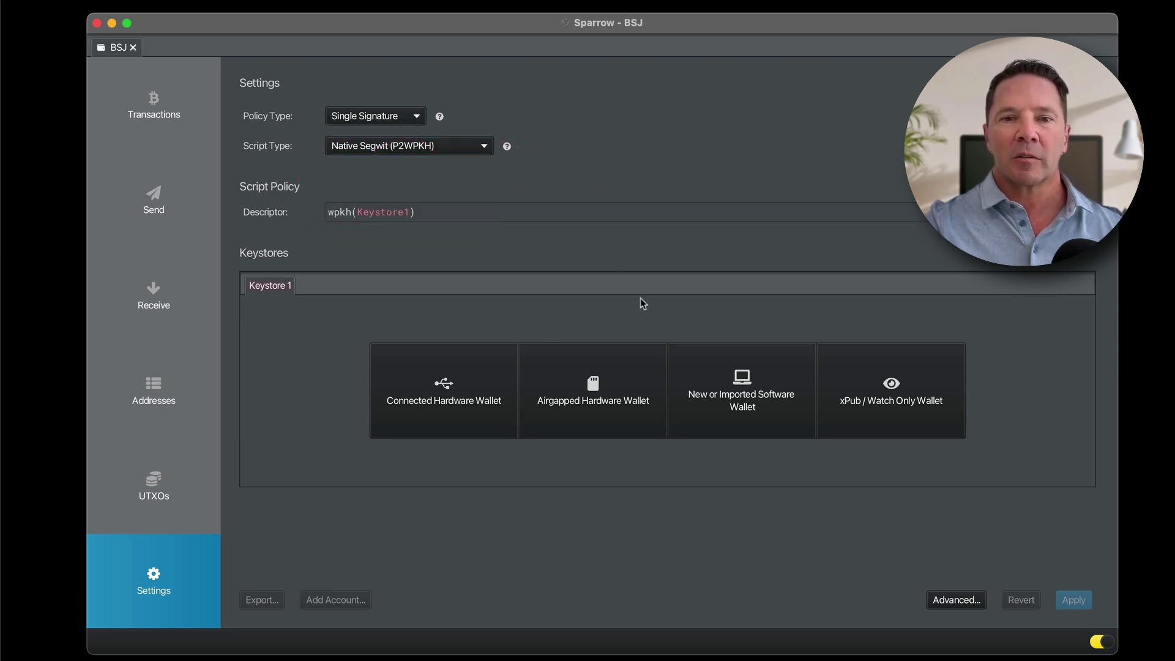
{"action": "mouse_move", "coordinate": [640, 299]}
{"action": "left_mouse_down"}
{"action": "mouse_move", "coordinate": [577, 307]}
{"action": "mouse_move", "coordinate": [597, 469]}
{"action": "mouse_move", "coordinate": [559, 229]}
{"action": "left_mouse_up"}
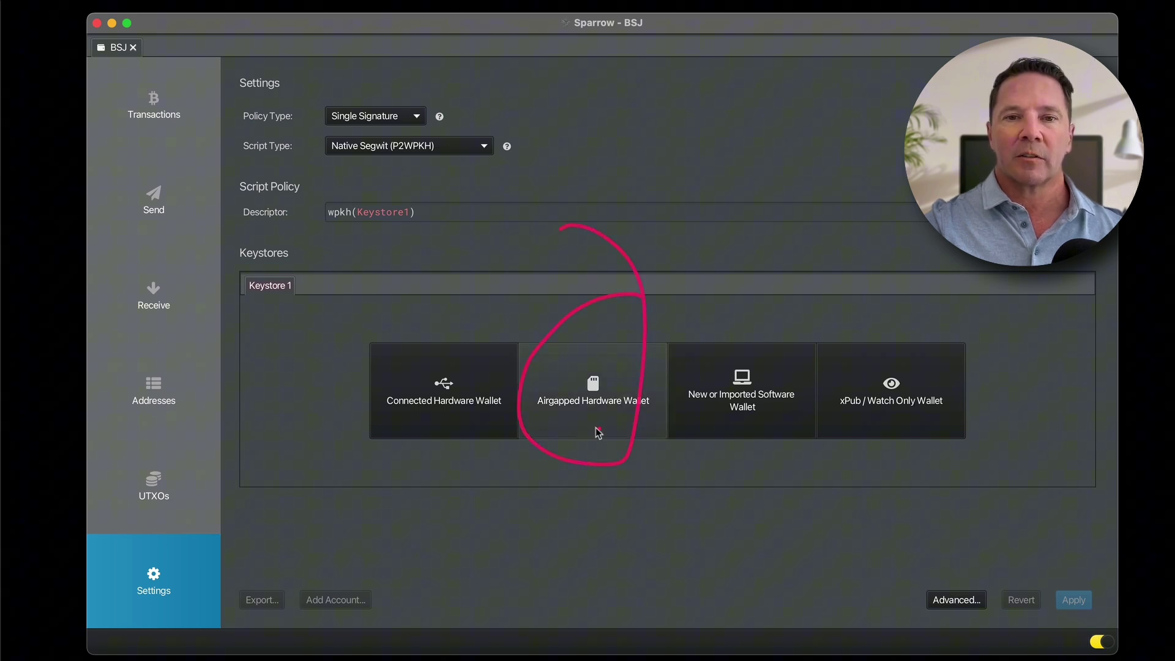
Step: Add an airgapped Jade keystore by scanning its QR code with the webcam
{"action": "left_click", "coordinate": [602, 401]}
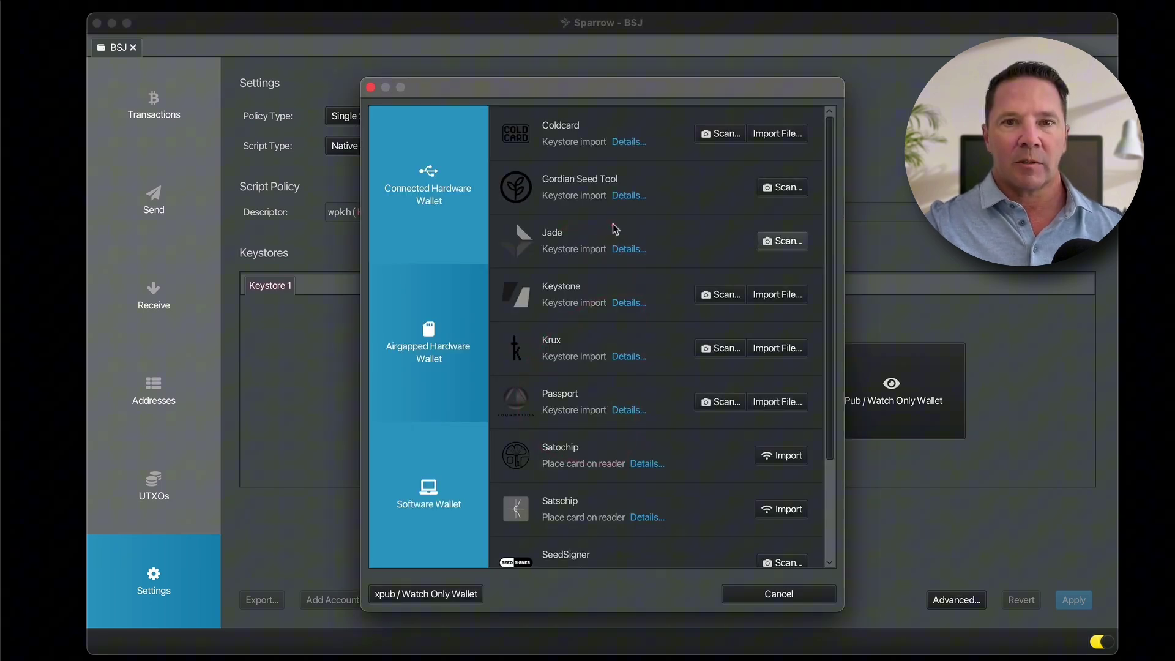
{"action": "mouse_move", "coordinate": [615, 229]}
{"action": "left_mouse_down"}
{"action": "mouse_move", "coordinate": [501, 241]}
{"action": "mouse_move", "coordinate": [637, 242]}
{"action": "left_mouse_up"}
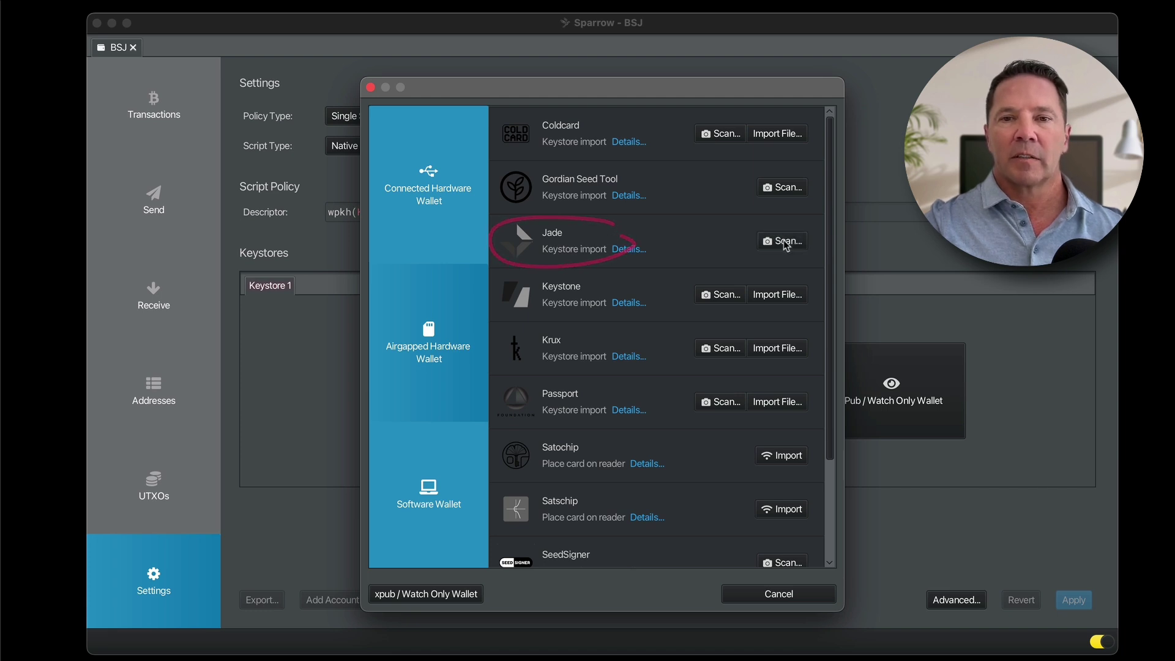
{"action": "left_click", "coordinate": [784, 242]}
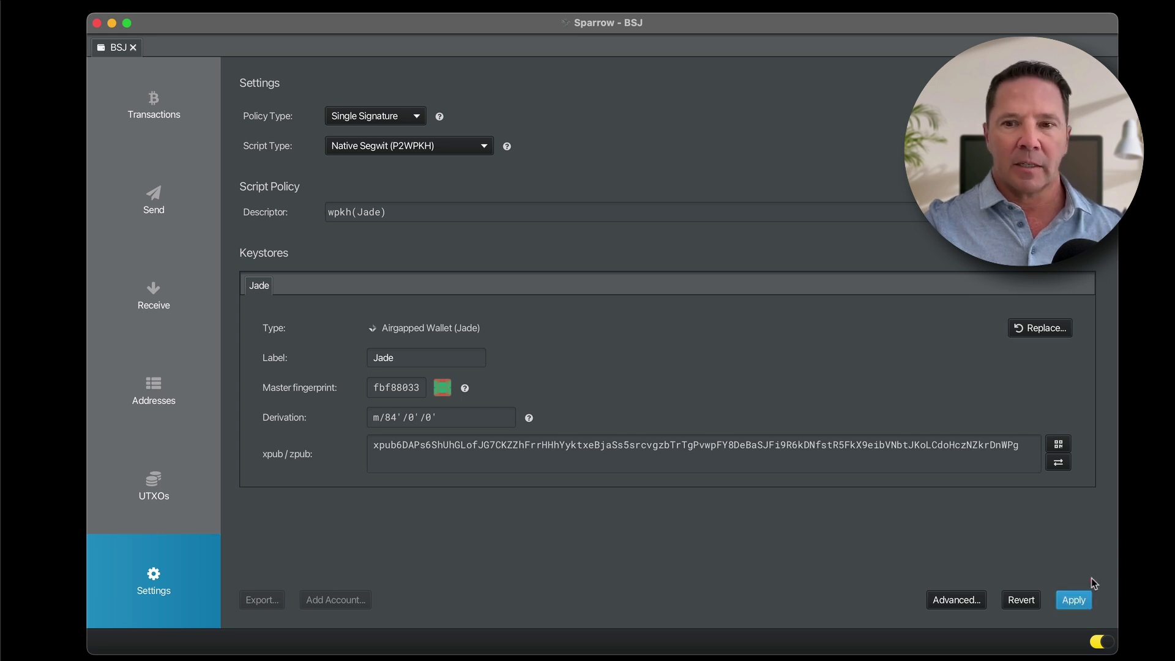
Step: Apply the BSJ wallet settings and protect the wallet with a password
{"action": "left_click", "coordinate": [1076, 597]}
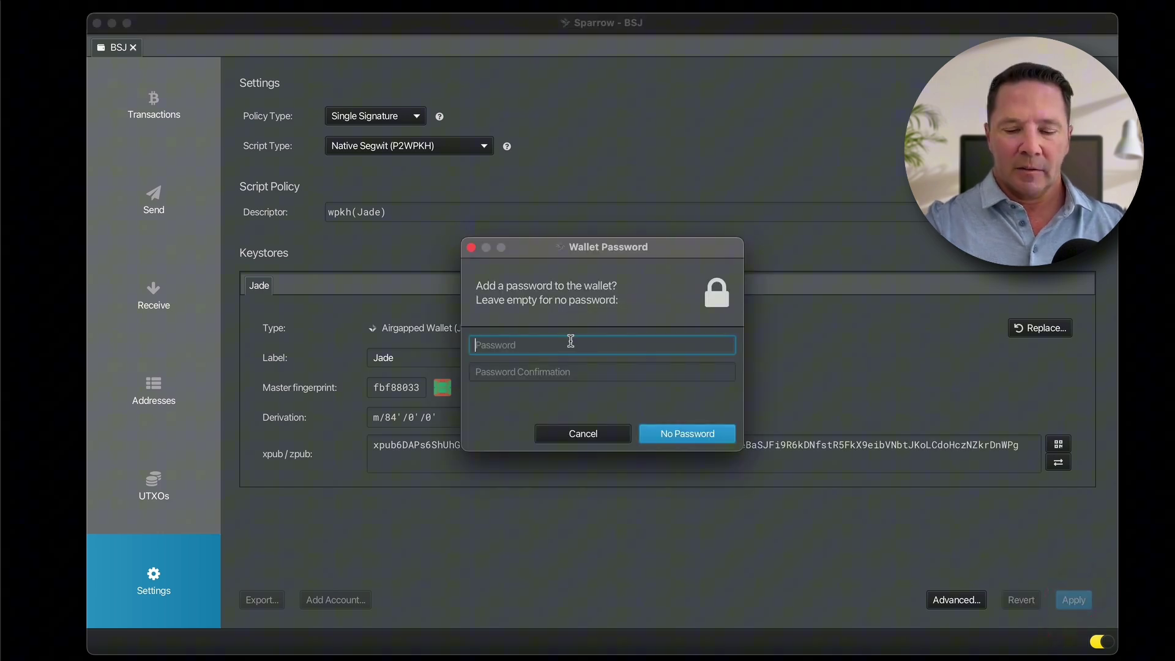
{"action": "type", "text": "*****"}
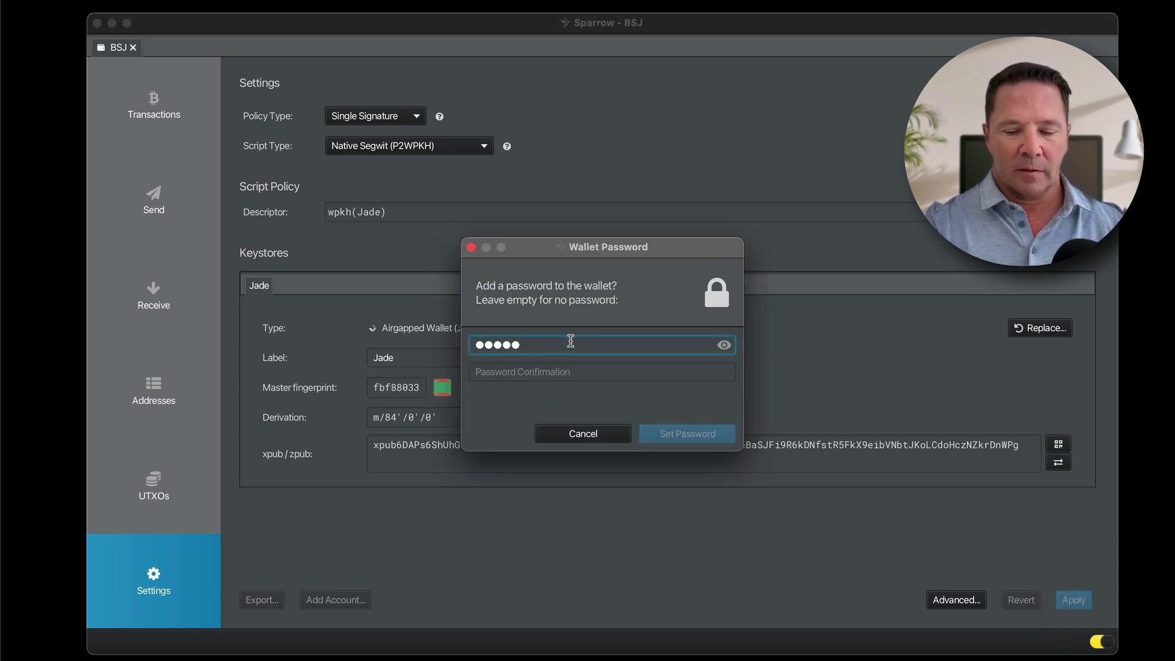
{"action": "key", "text": "Return"}
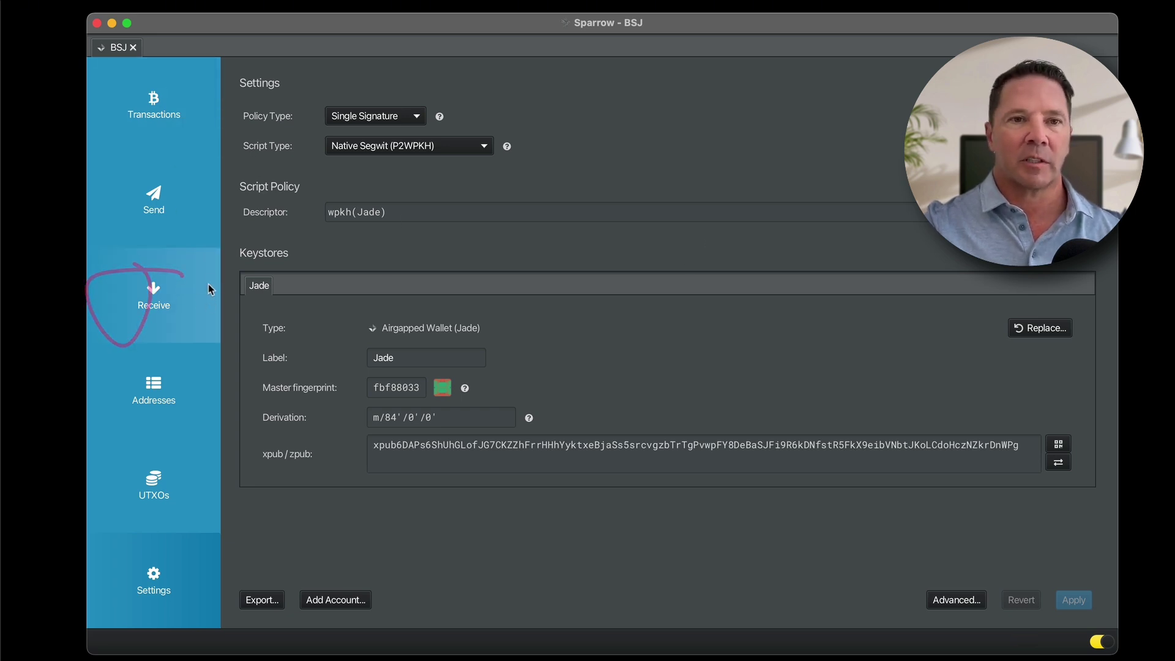
Step: Review BSJ's Receive, Send and UTXOs views showing 0 BTC, then close its tab
{"action": "left_click", "coordinate": [176, 298]}
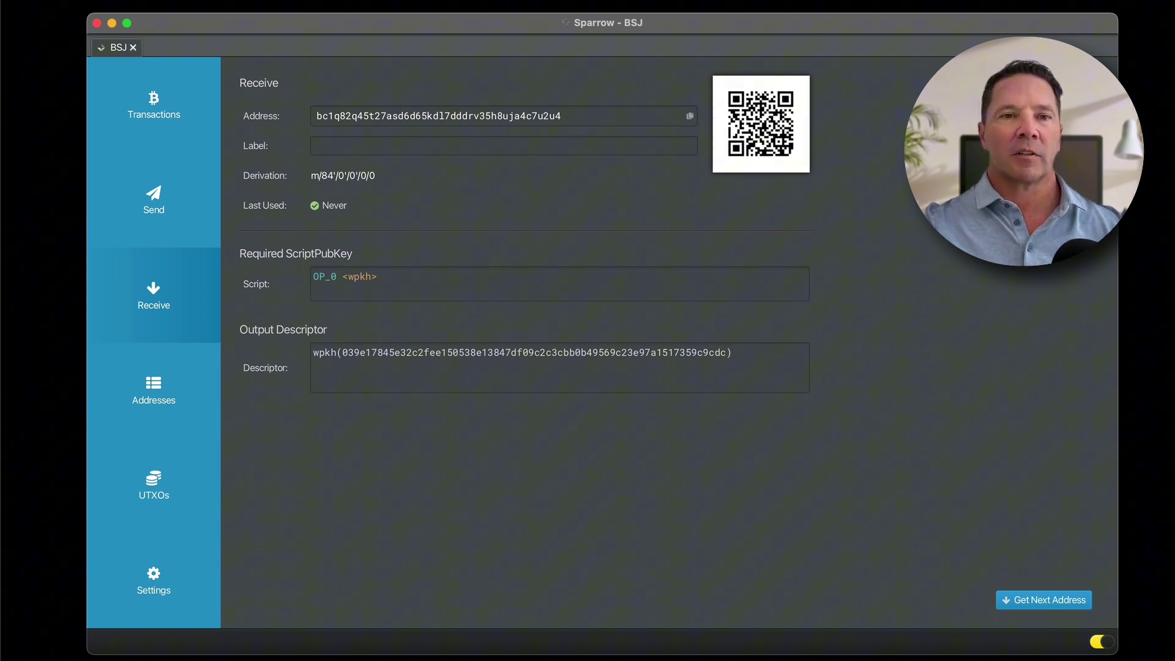
{"action": "left_click", "coordinate": [167, 204]}
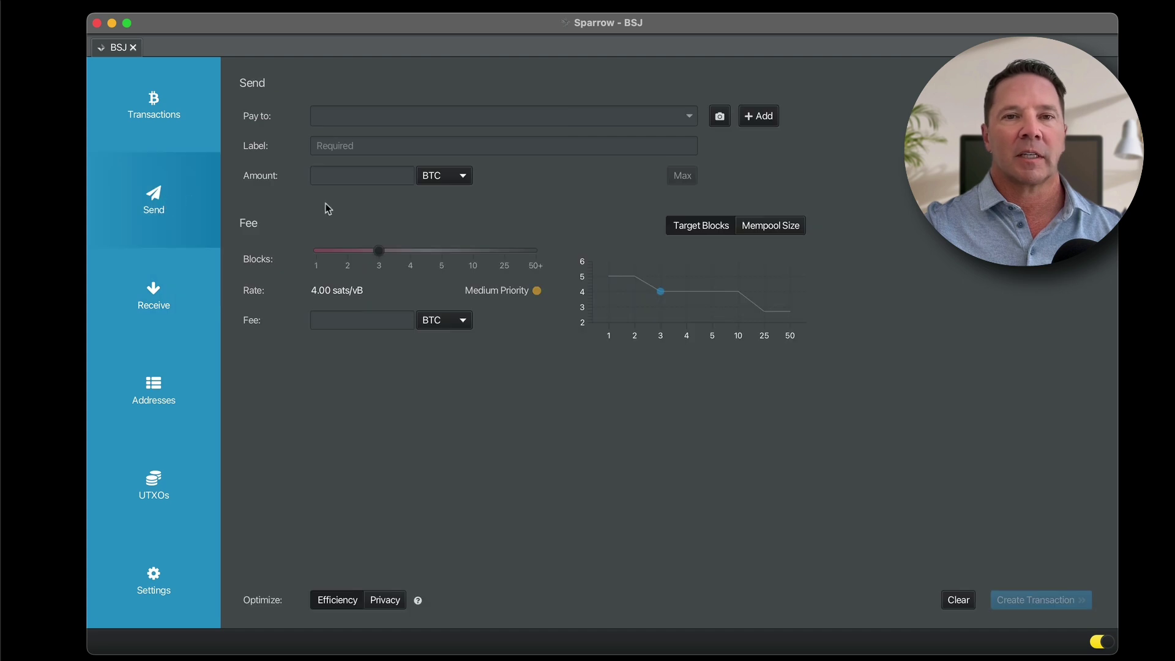
{"action": "left_click", "coordinate": [162, 486]}
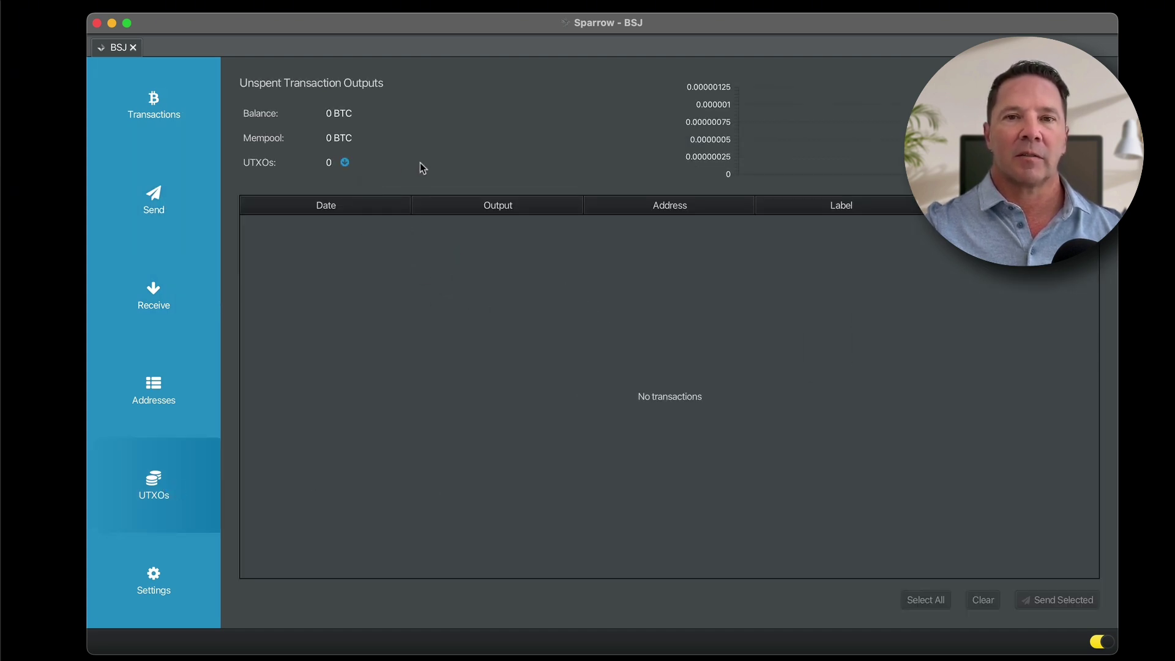
{"action": "left_click_drag", "start_coordinate": [716, 58], "coordinate": [676, 55]}
{"action": "left_click_drag", "start_coordinate": [355, 85], "coordinate": [358, 77]}
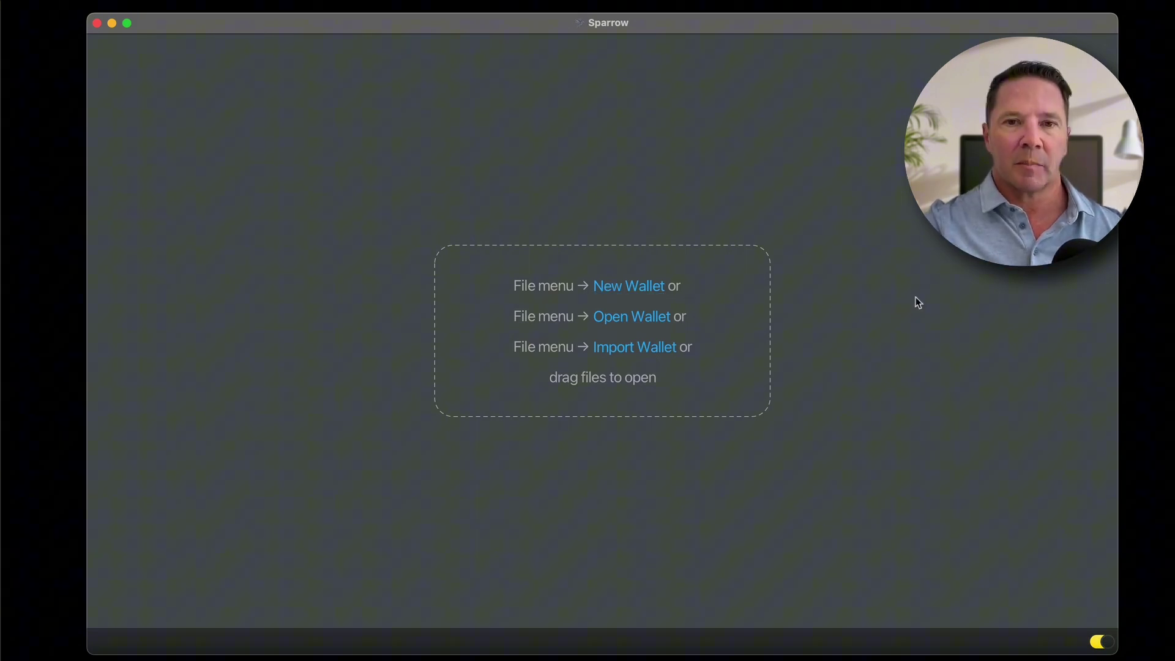
Step: Create a new Single Signature Native Segwit wallet named 'Trez'
{"action": "left_click", "coordinate": [631, 291]}
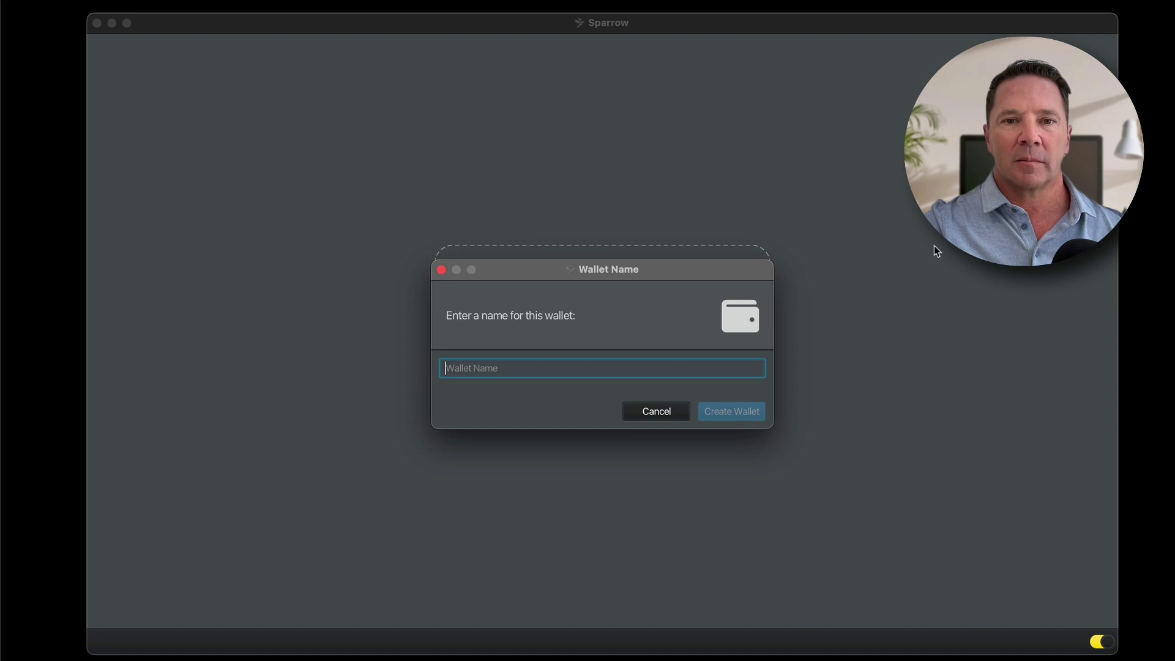
{"action": "type", "text": "Trez"}
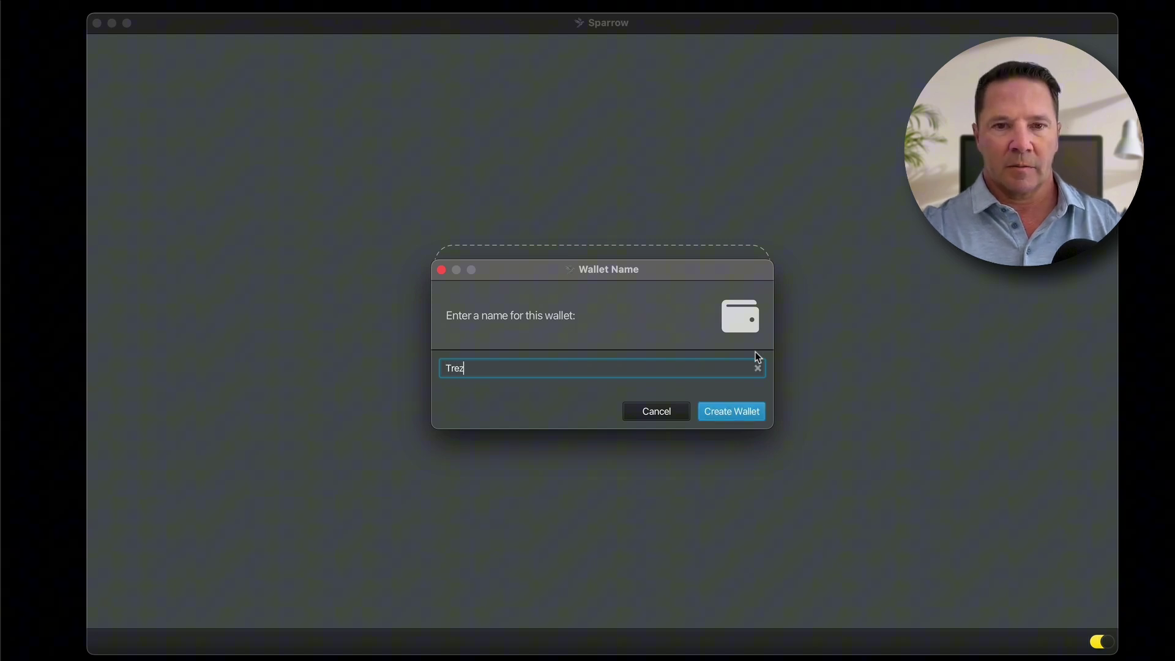
{"action": "left_click", "coordinate": [745, 416]}
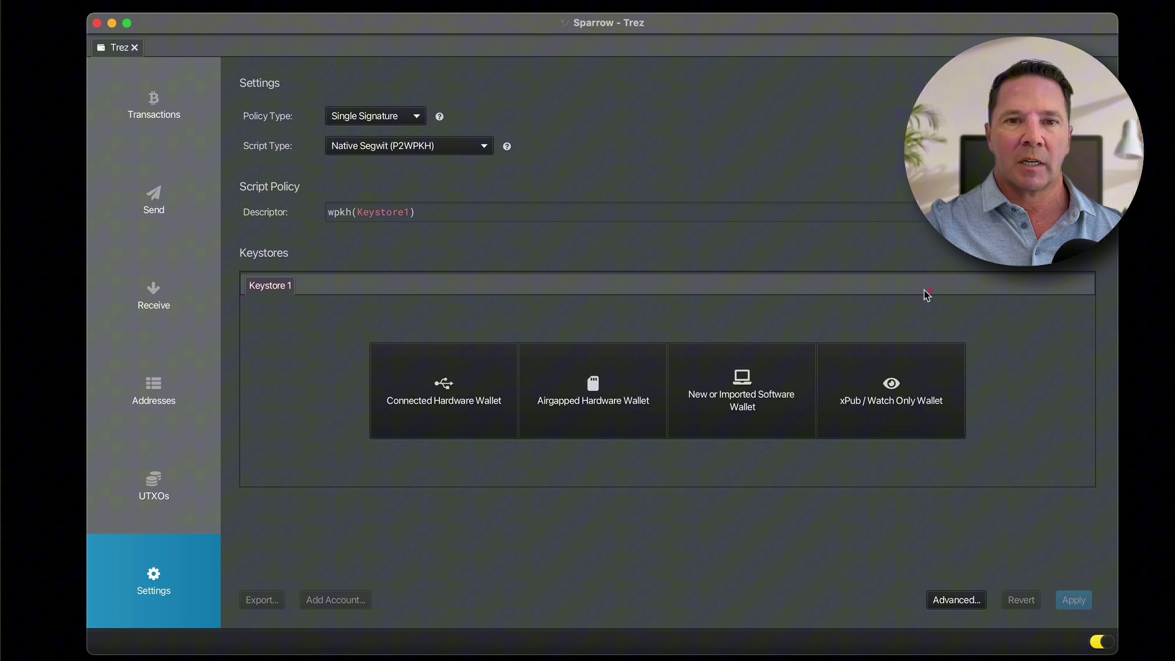
{"action": "mouse_move", "coordinate": [937, 295]}
{"action": "left_mouse_down"}
{"action": "mouse_move", "coordinate": [317, 448]}
{"action": "mouse_move", "coordinate": [777, 272]}
{"action": "left_mouse_up"}
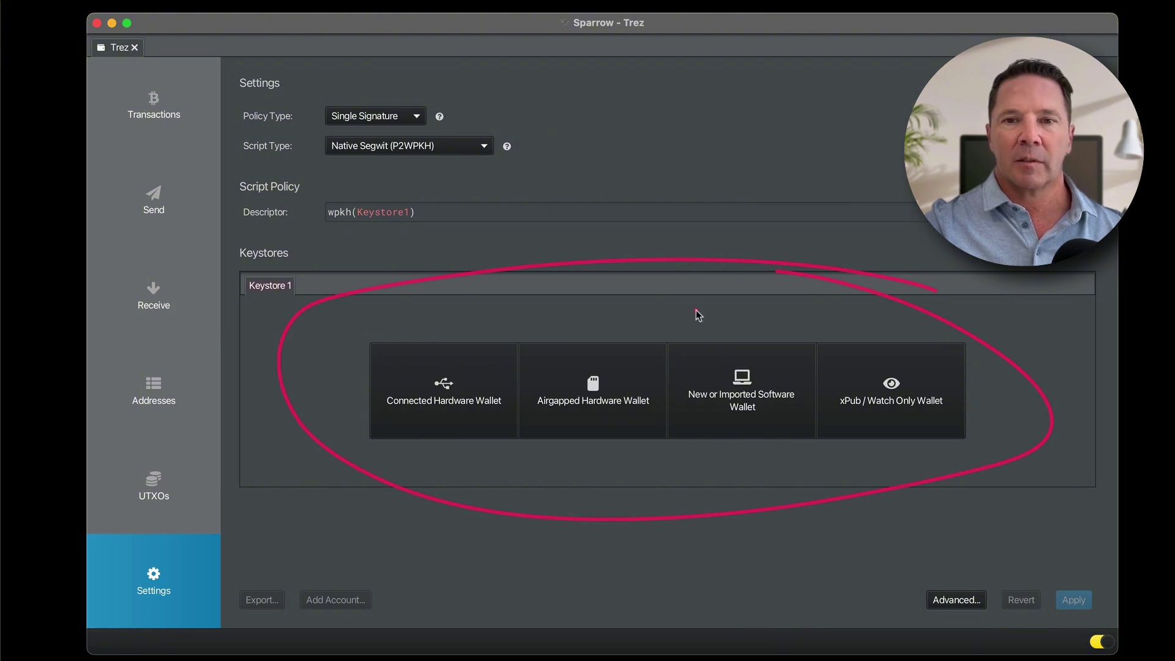
{"action": "mouse_move", "coordinate": [487, 282]}
{"action": "left_mouse_down"}
{"action": "mouse_move", "coordinate": [431, 369]}
{"action": "mouse_move", "coordinate": [446, 340]}
{"action": "left_mouse_up"}
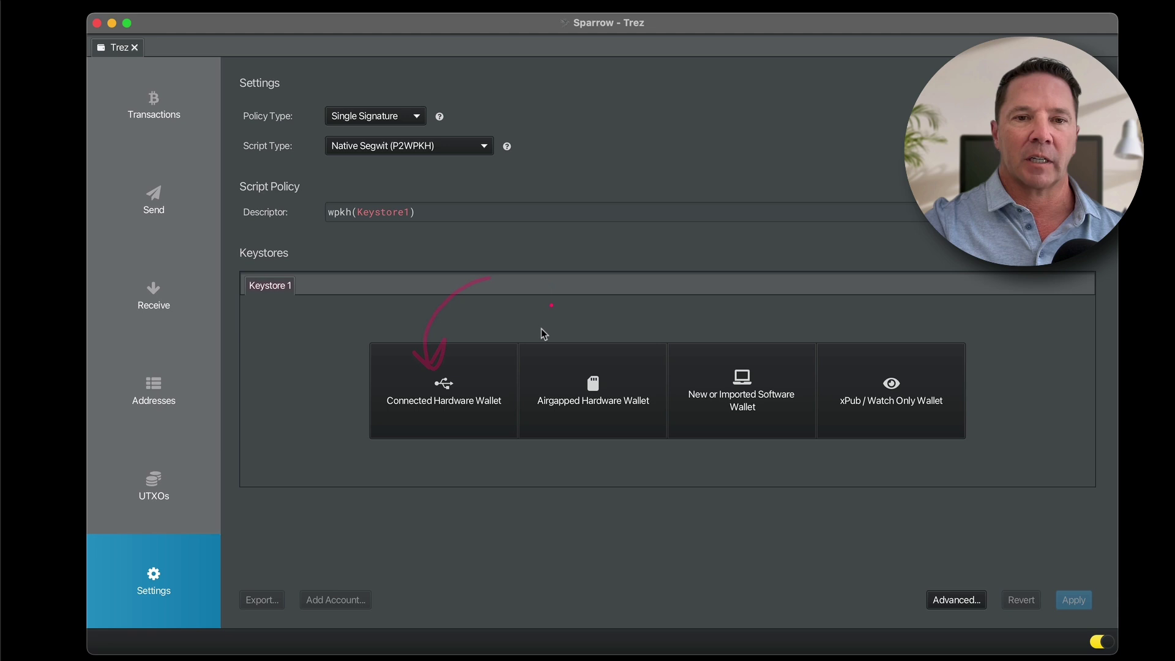
Step: Detect the connected Trezor Safe 3 and import it as Trez's keystore at m/84'/0'/0'
{"action": "left_click", "coordinate": [449, 382]}
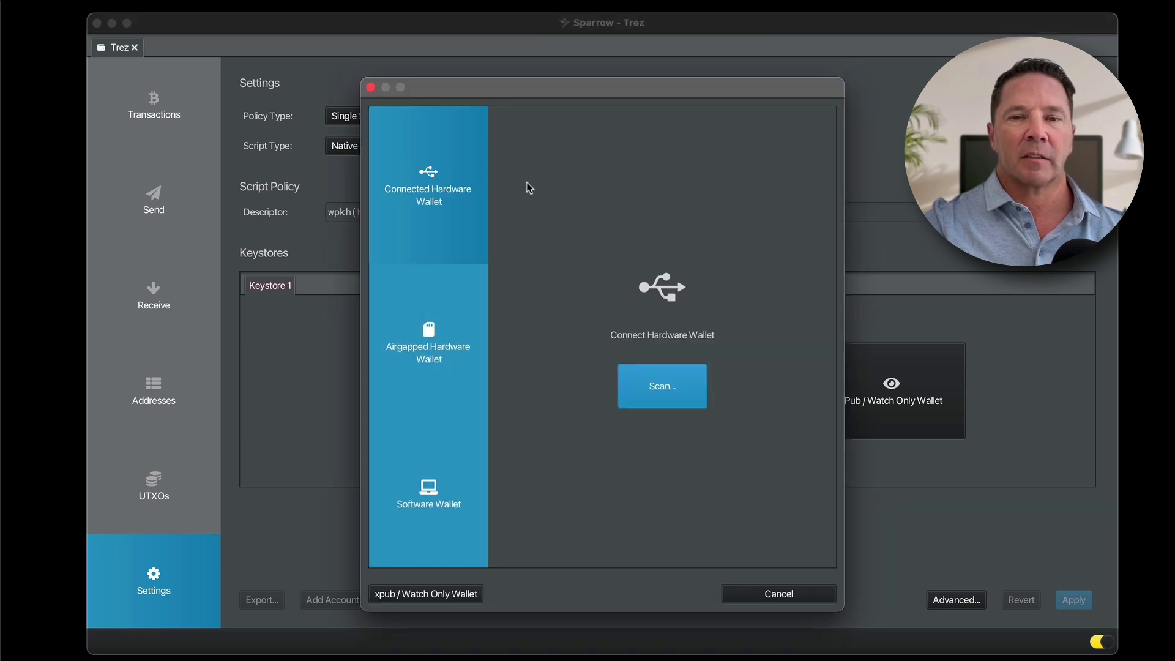
{"action": "left_click", "coordinate": [674, 392]}
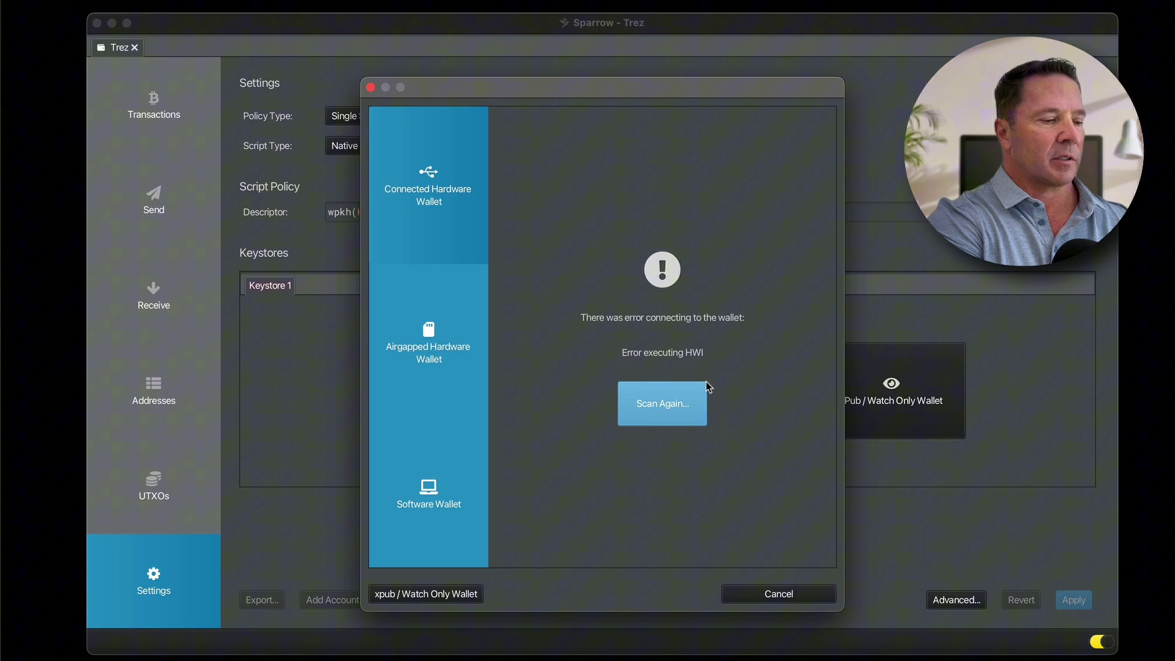
{"action": "left_click", "coordinate": [673, 400]}
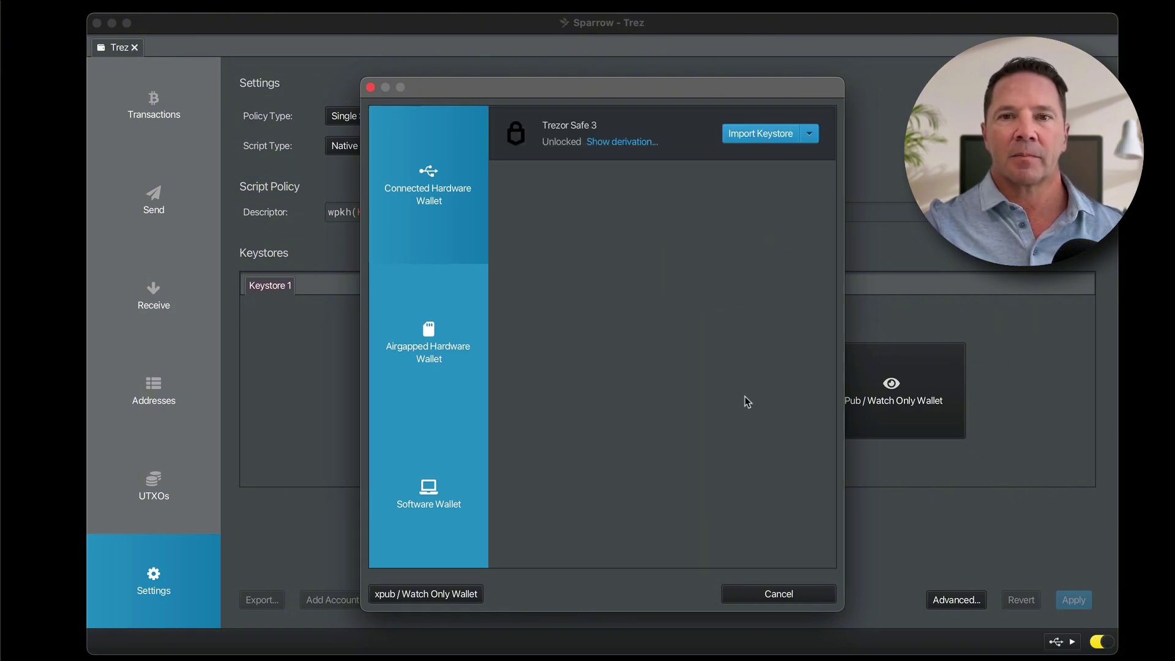
{"action": "left_click", "coordinate": [778, 138]}
{"action": "left_click", "coordinate": [778, 138]}
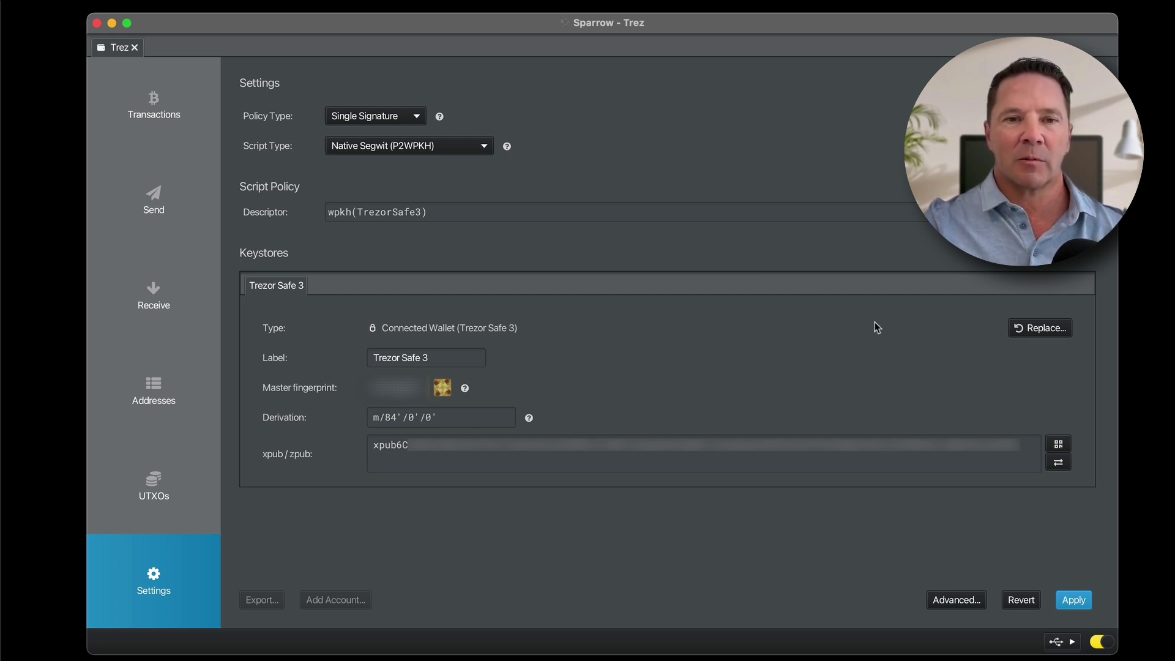
Step: Apply the Trez wallet settings and set a wallet password
{"action": "left_click", "coordinate": [1075, 602]}
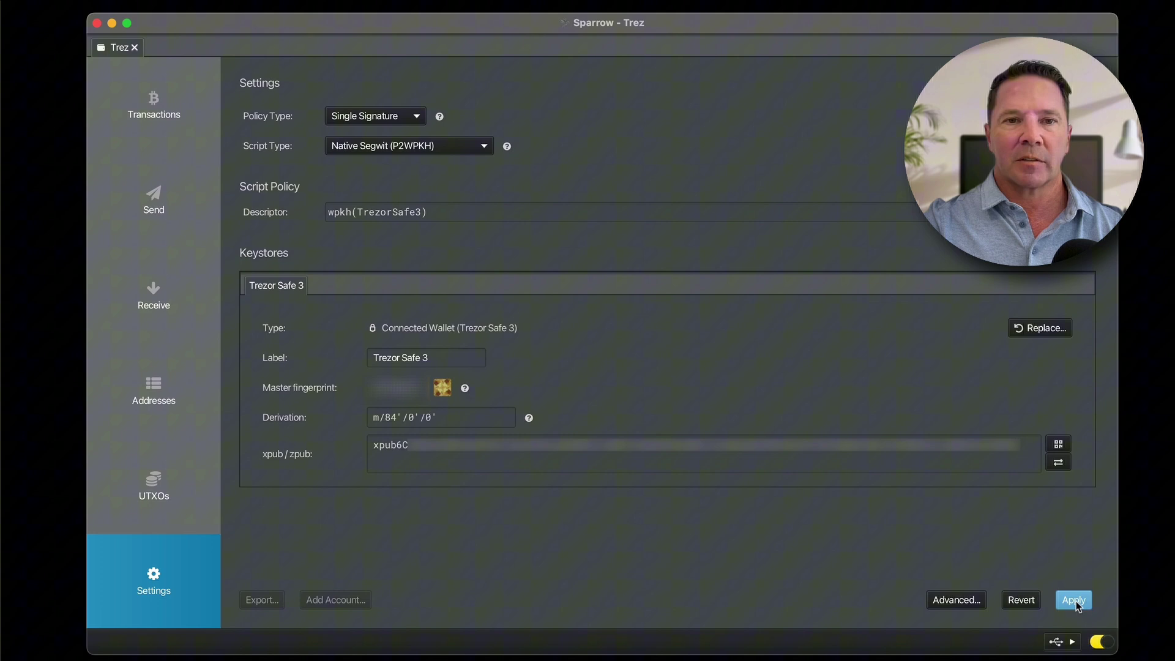
{"action": "type", "text": "****"}
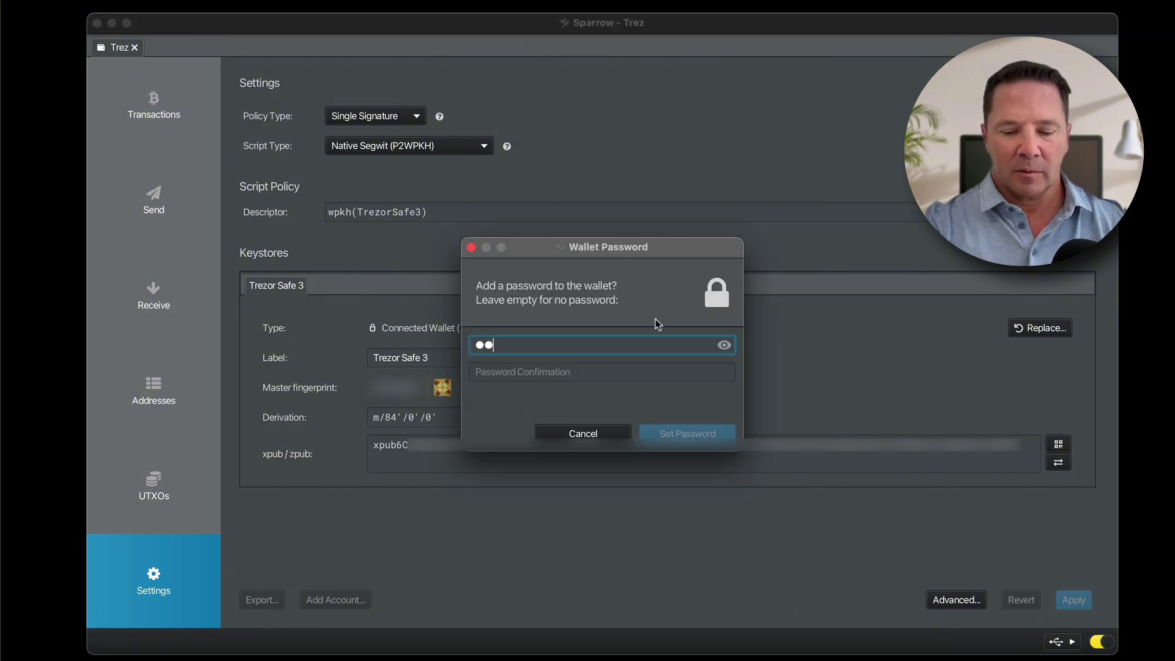
{"action": "key", "text": "Return"}
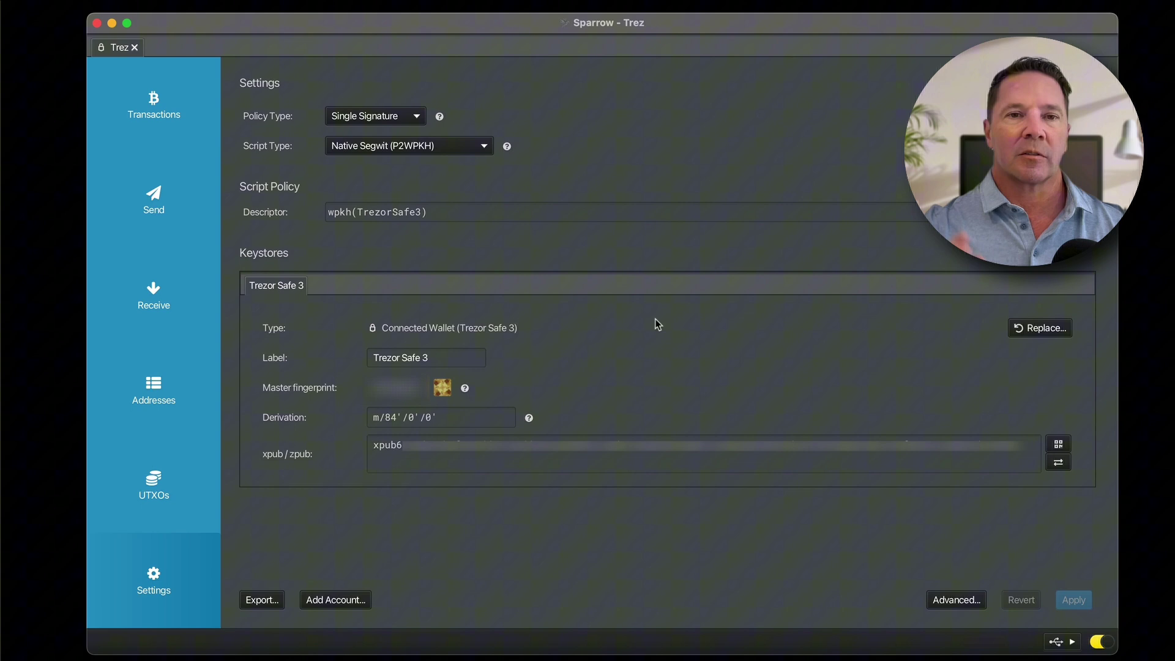
Step: Close the Trez wallet tab to return to the start screen
{"action": "left_click", "coordinate": [134, 48]}
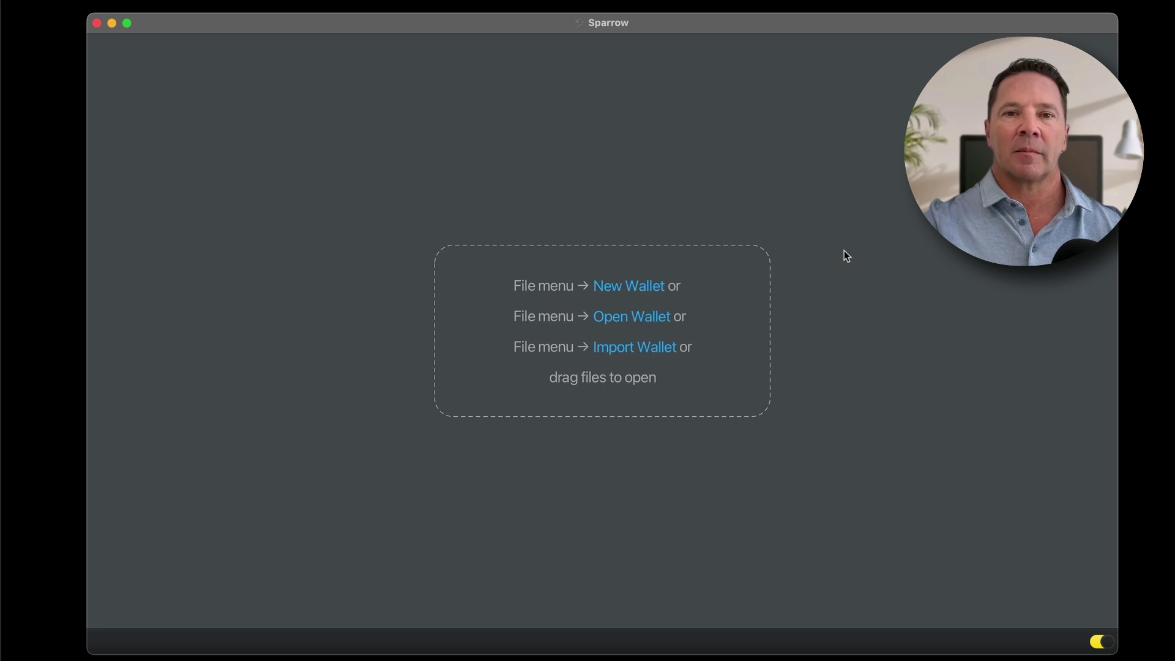
Step: Create a new wallet named Hottie
{"action": "left_click", "coordinate": [639, 288]}
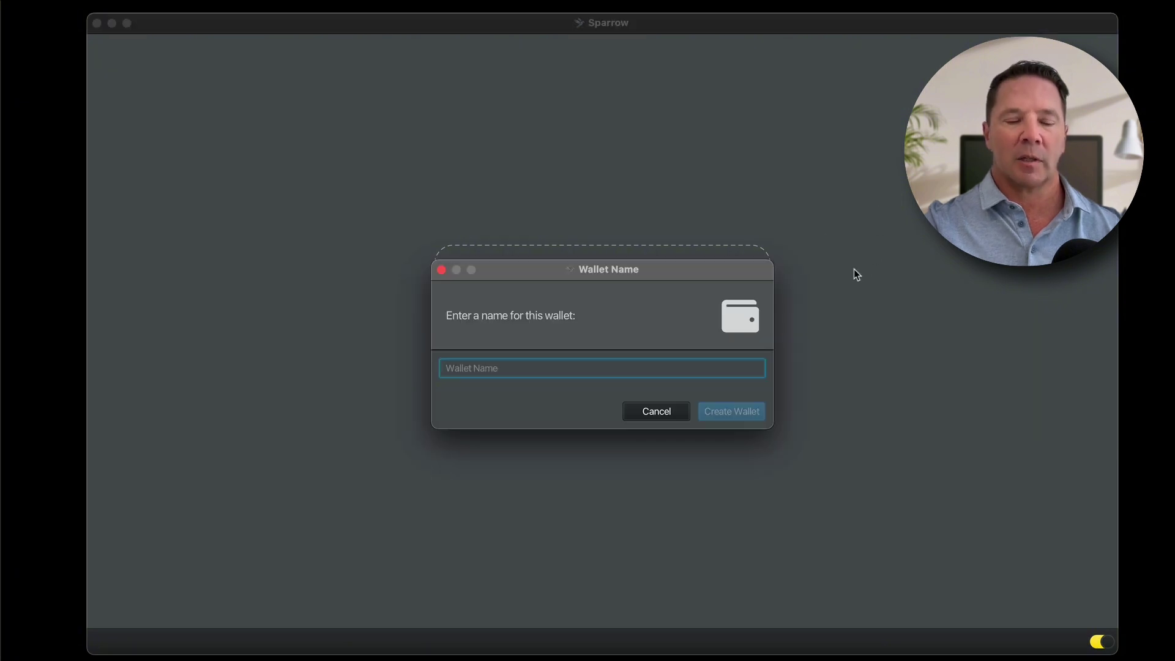
{"action": "type", "text": "Hottie"}
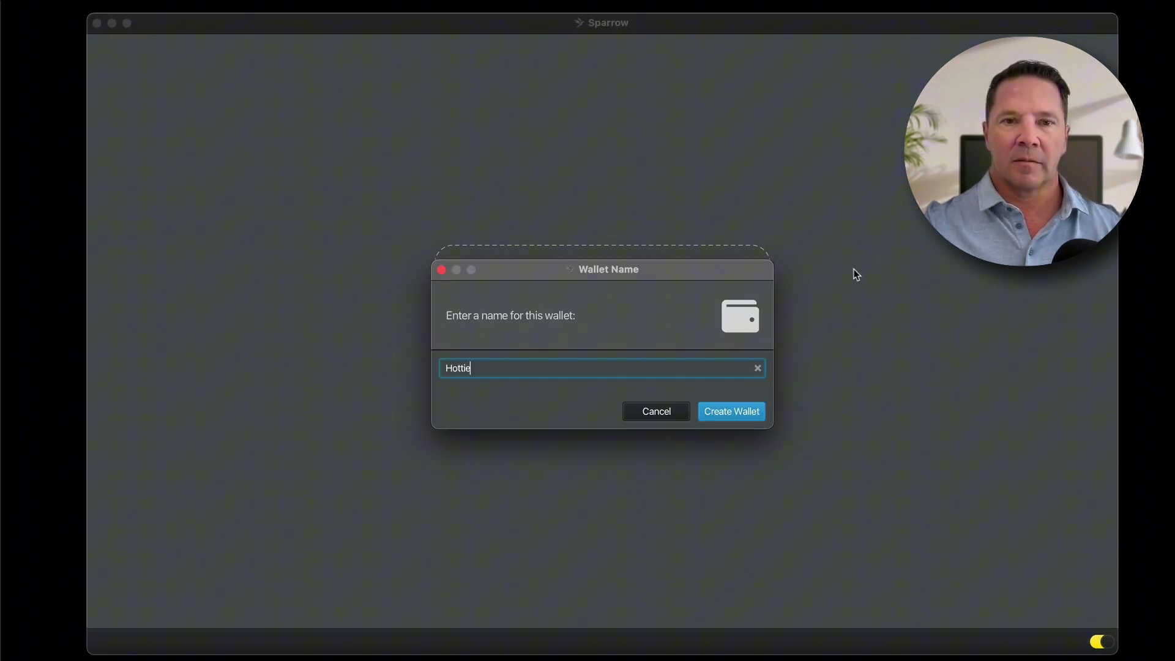
{"action": "left_click", "coordinate": [734, 416]}
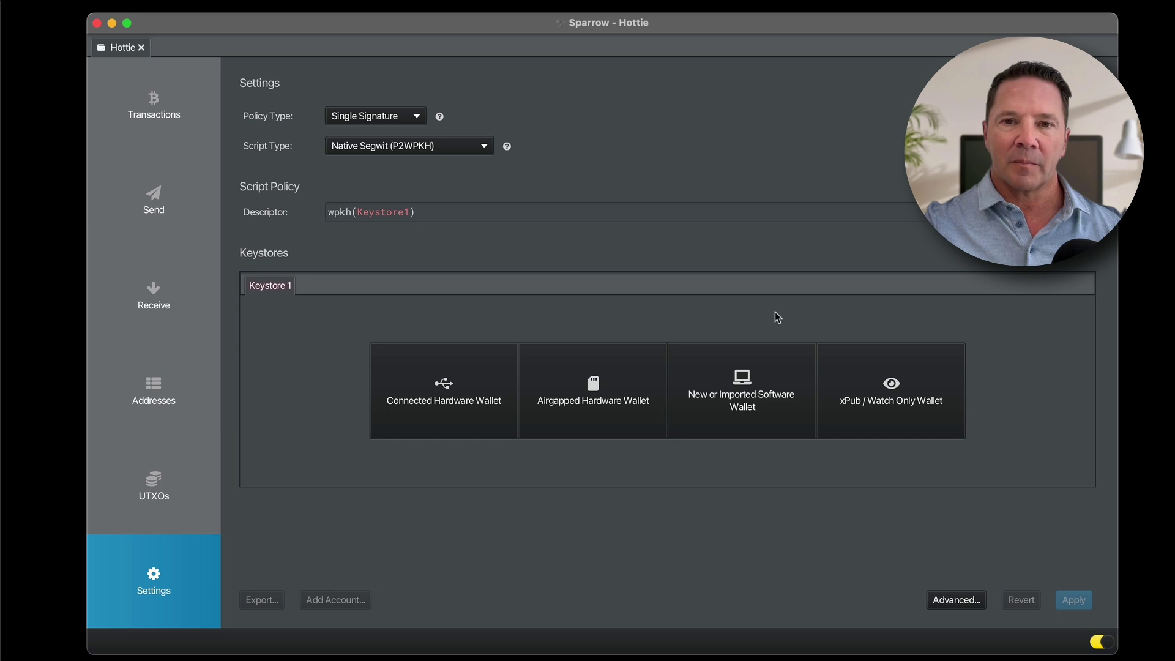
{"action": "mouse_move", "coordinate": [775, 267]}
{"action": "left_mouse_down"}
{"action": "mouse_move", "coordinate": [687, 373]}
{"action": "mouse_move", "coordinate": [768, 459]}
{"action": "mouse_move", "coordinate": [725, 269]}
{"action": "left_mouse_up"}
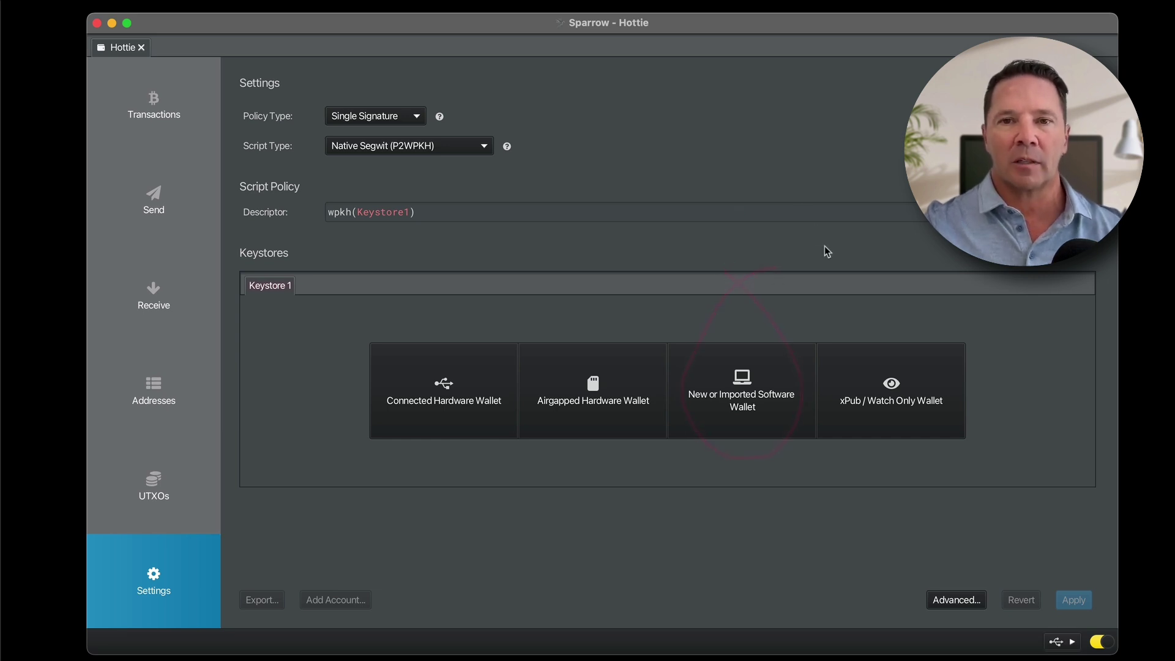
Step: Add a new software keystore with a freshly generated 12-word seed and confirm its backup
{"action": "left_click", "coordinate": [750, 393]}
{"action": "left_click", "coordinate": [808, 133]}
{"action": "left_click", "coordinate": [794, 234]}
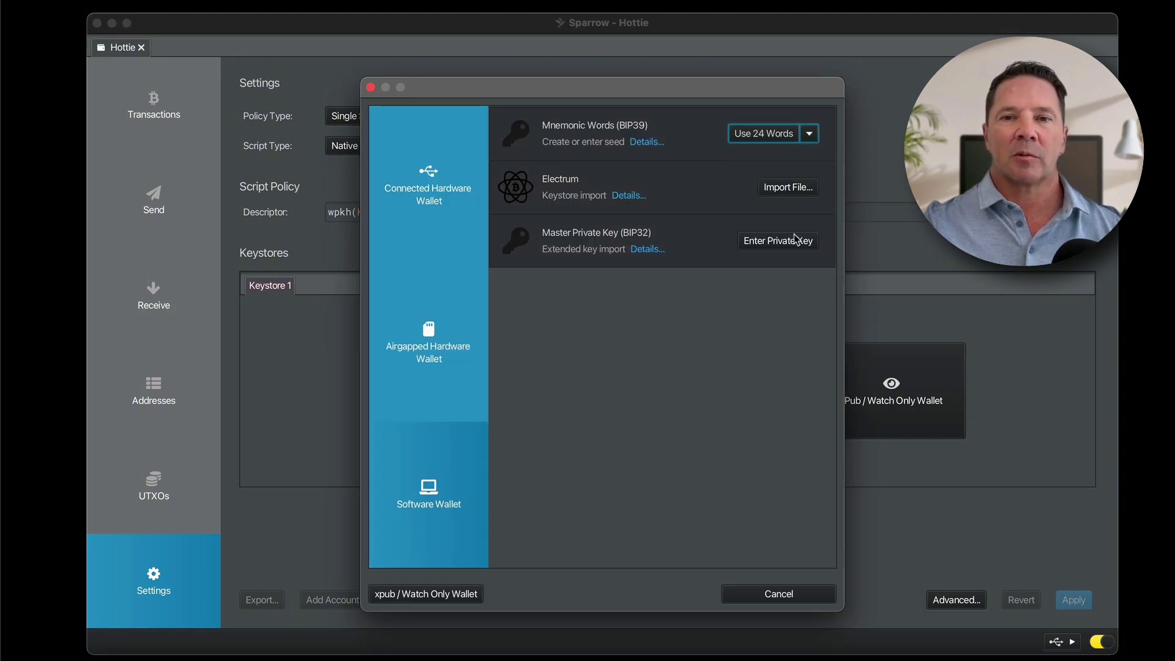
{"action": "left_click", "coordinate": [542, 320]}
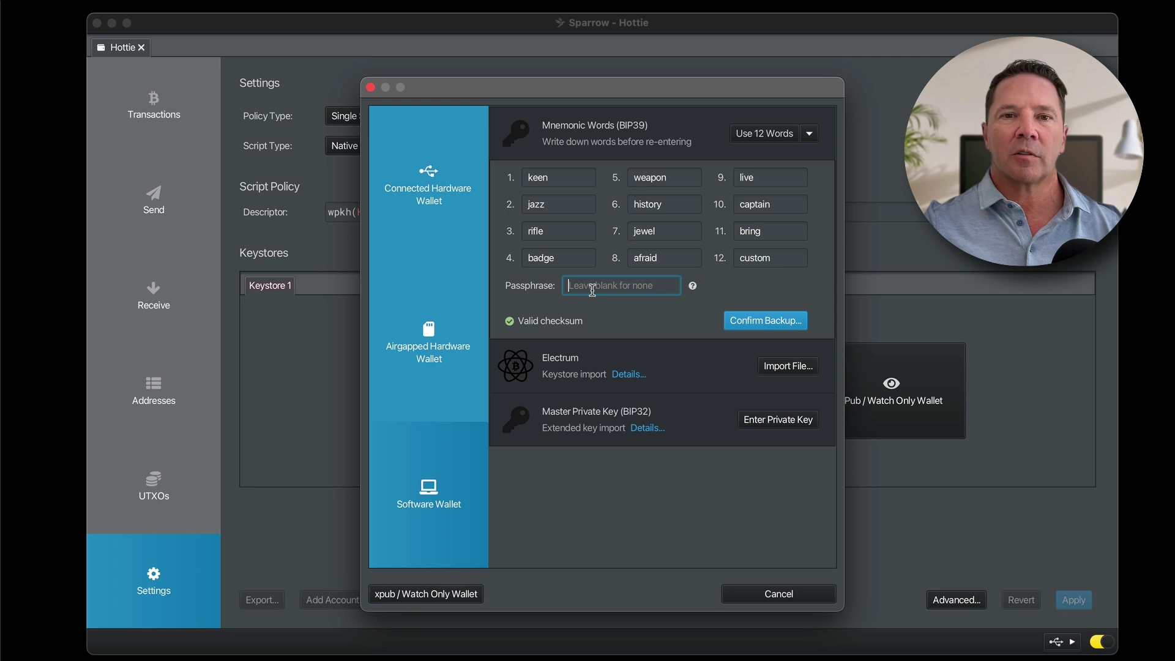
{"action": "mouse_move", "coordinate": [657, 256]}
{"action": "left_mouse_down"}
{"action": "mouse_move", "coordinate": [530, 274]}
{"action": "mouse_move", "coordinate": [685, 260]}
{"action": "left_mouse_up"}
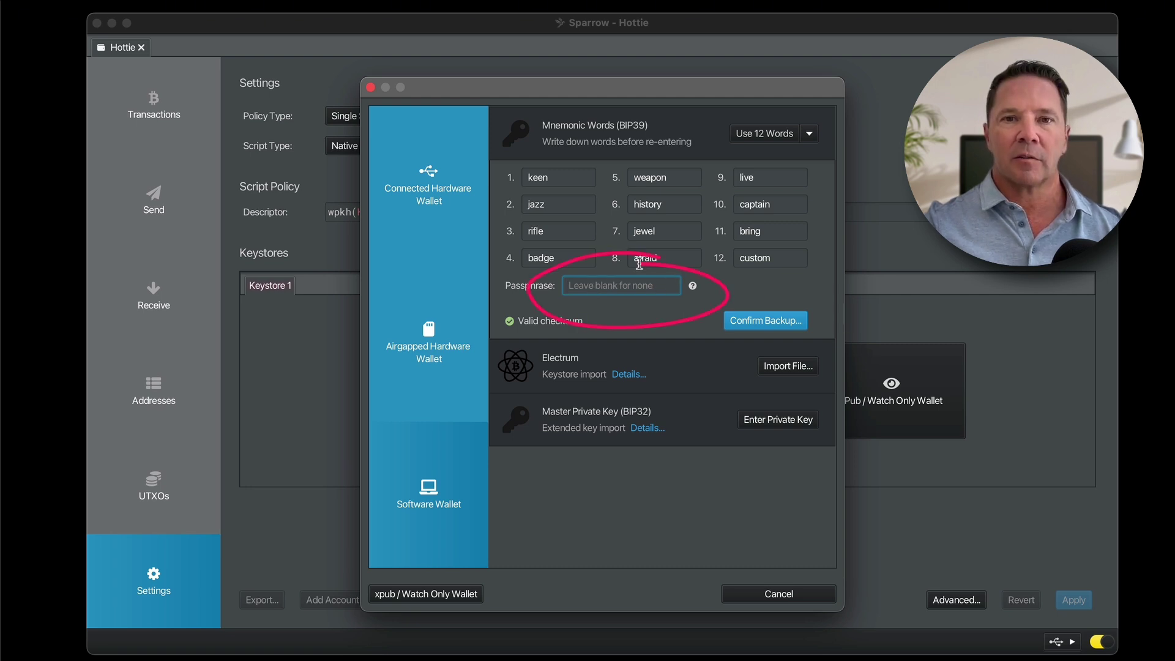
{"action": "left_click", "coordinate": [768, 319]}
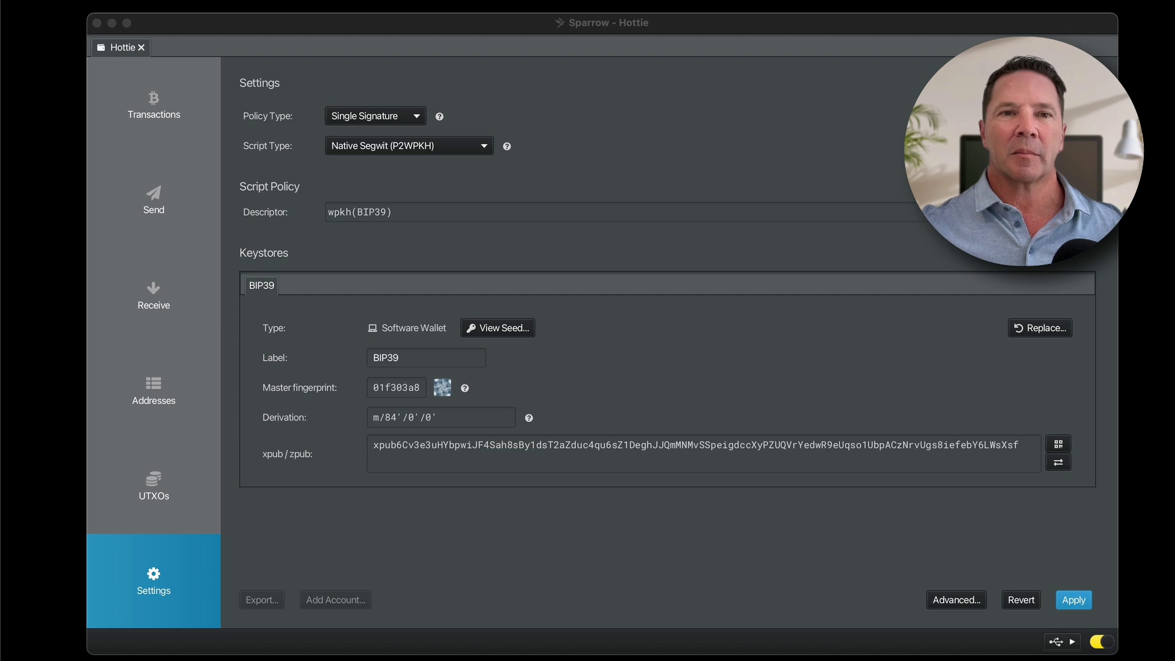
Step: Apply the Hottie wallet settings and protect the wallet with a password
{"action": "left_click", "coordinate": [1074, 600]}
{"action": "type", "text": "***"}
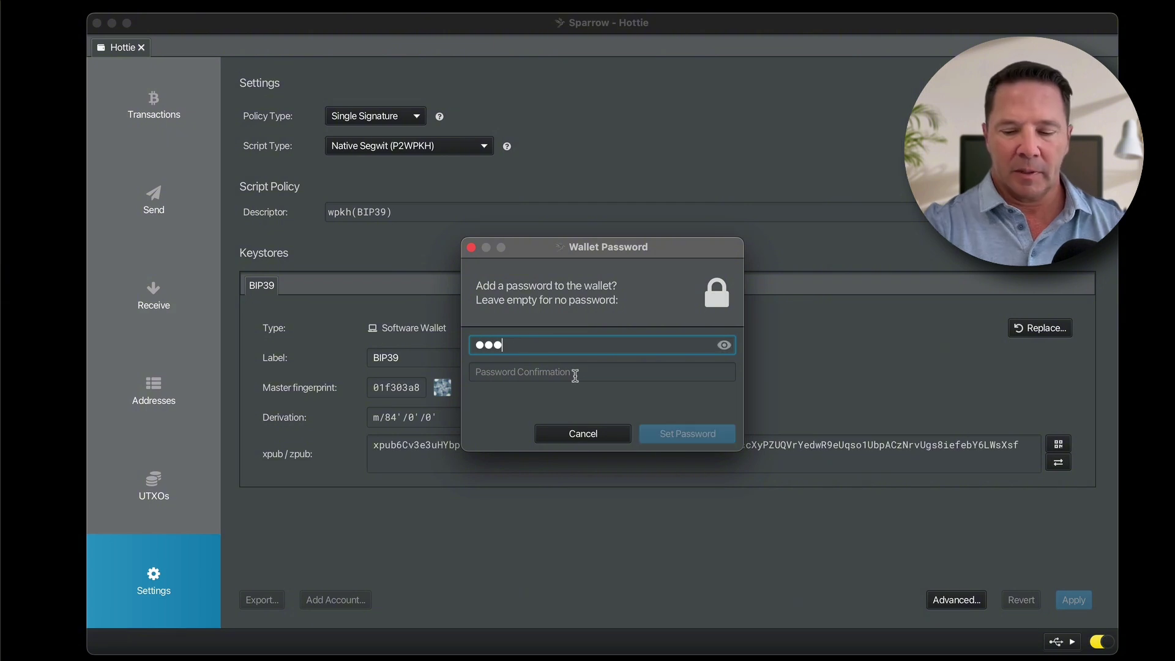
{"action": "type", "text": "**"}
{"action": "left_click", "coordinate": [575, 375]}
{"action": "type", "text": "*****"}
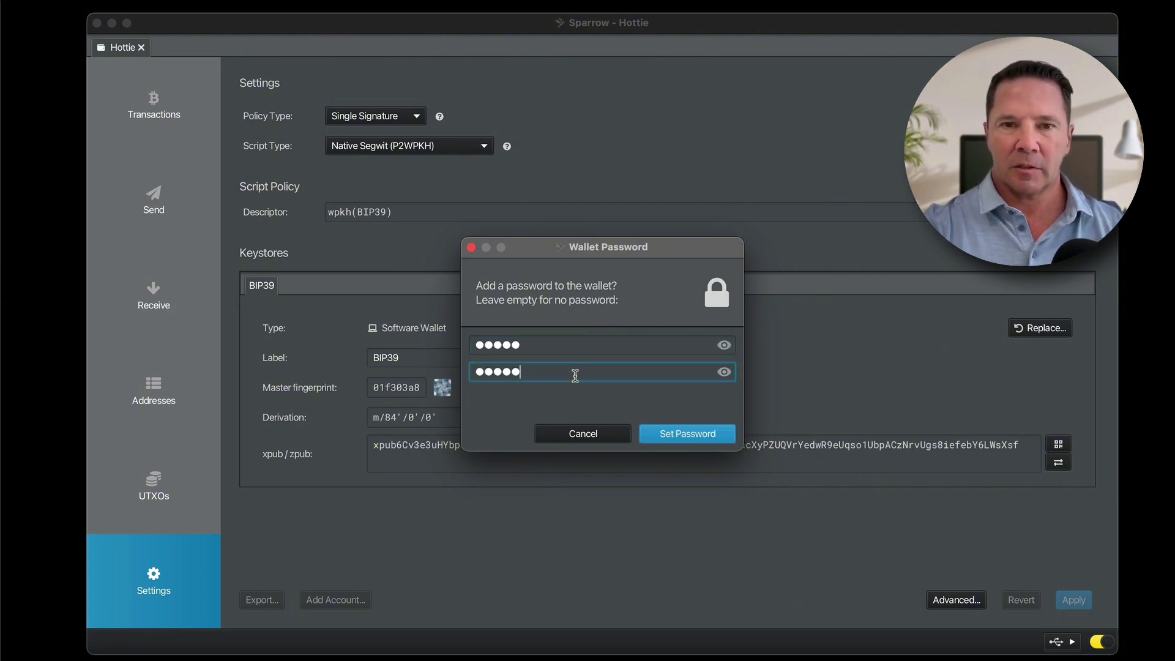
{"action": "key", "text": "Return"}
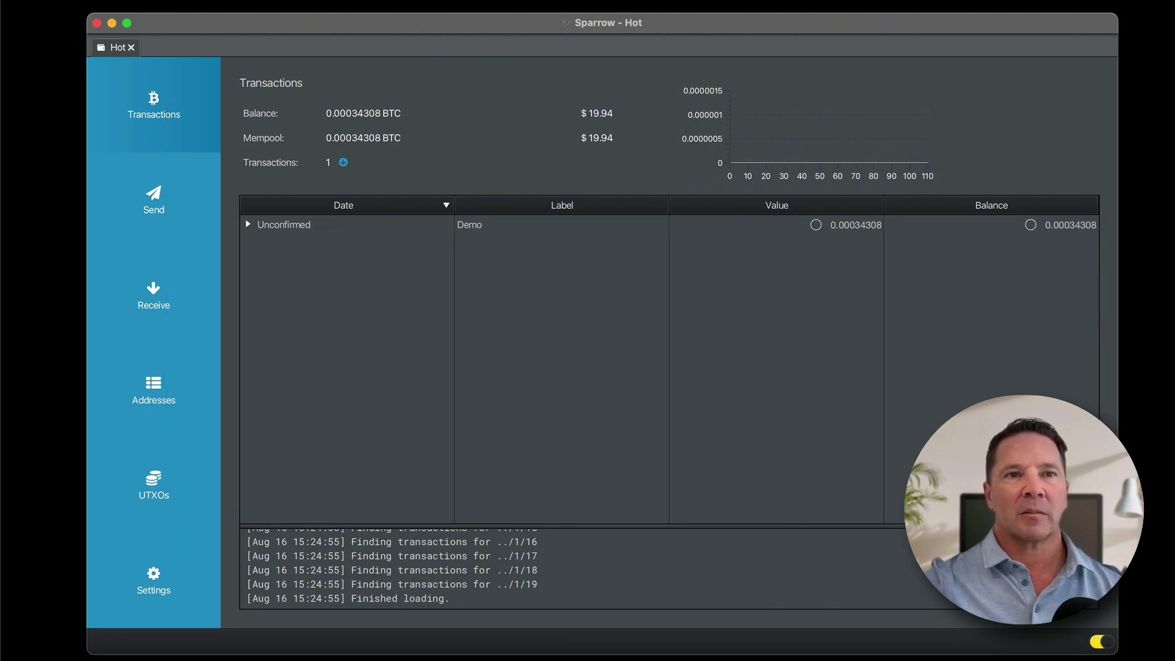
{"action": "left_click", "coordinate": [49, 0]}
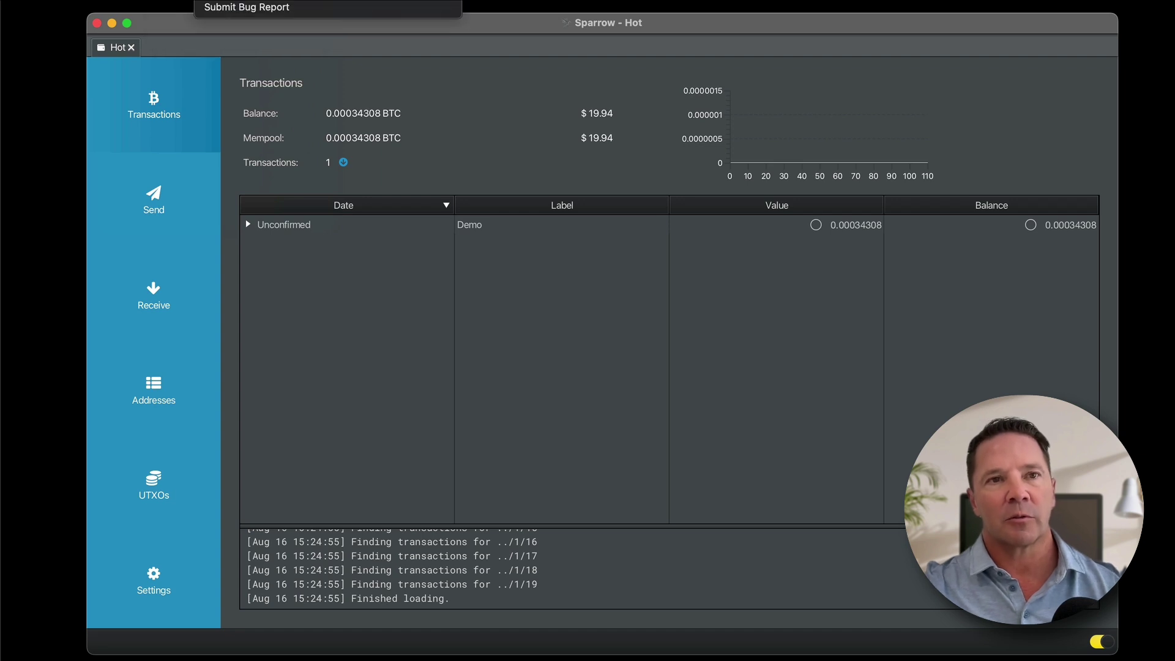
{"action": "mouse_move", "coordinate": [104, 0]}
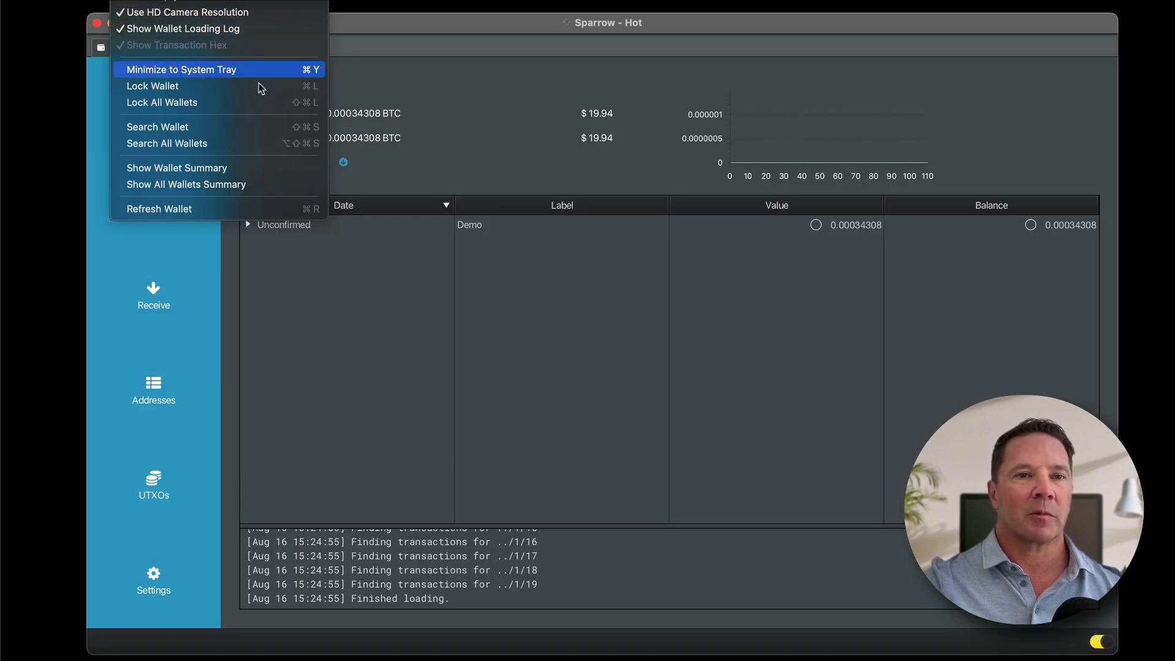
{"action": "mouse_move", "coordinate": [177, 0]}
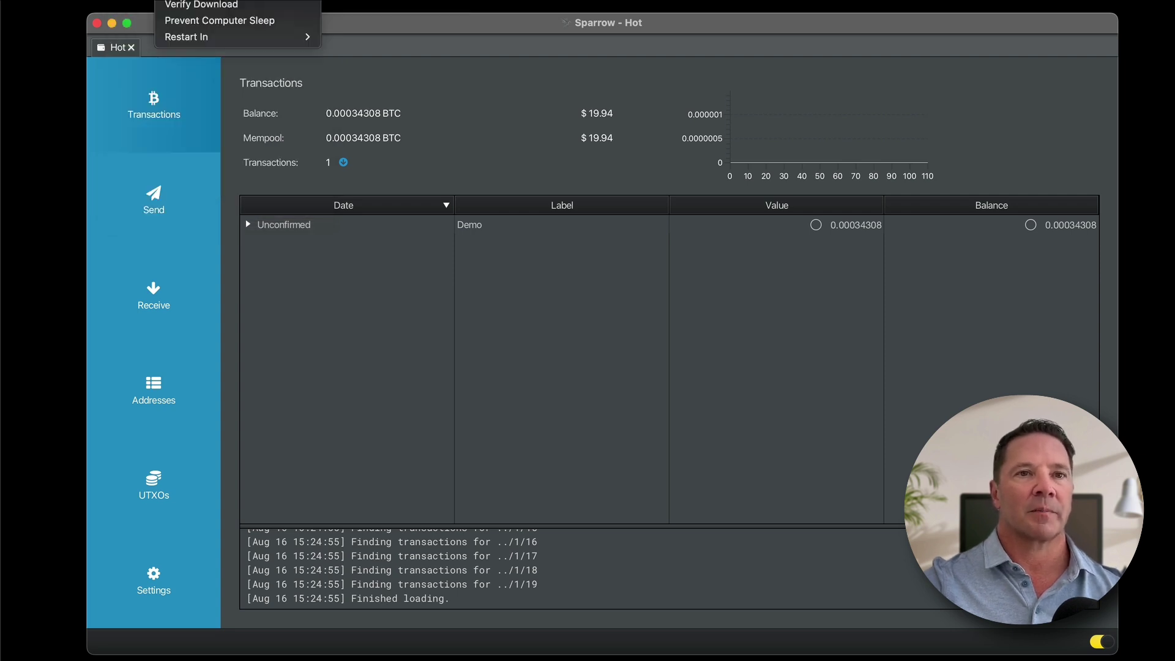
{"action": "left_click", "coordinate": [156, 77]}
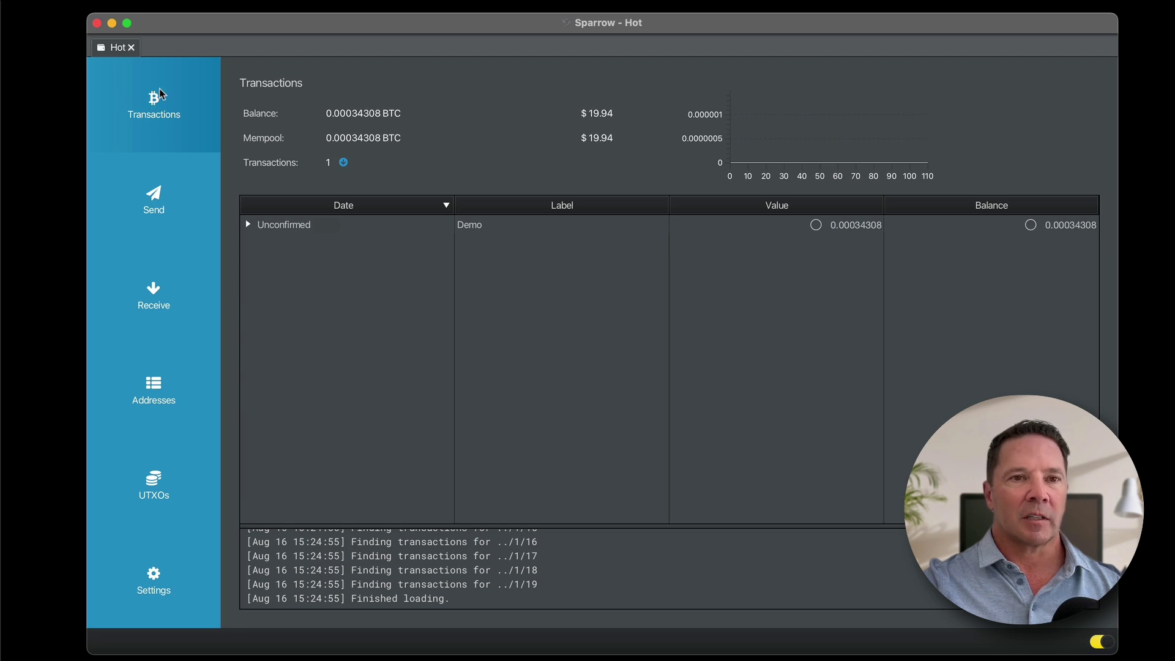
Step: Highlight the transaction history and the Send page's payment form for viewers
{"action": "left_click_drag", "start_coordinate": [162, 86], "coordinate": [165, 93]}
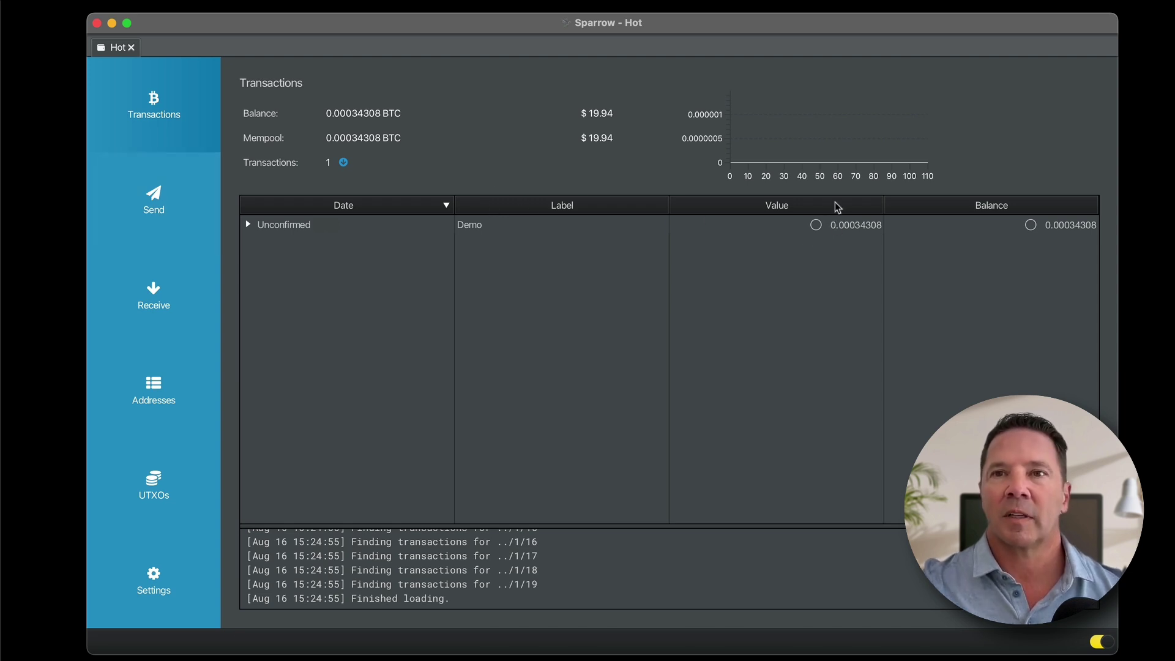
{"action": "left_click", "coordinate": [164, 214]}
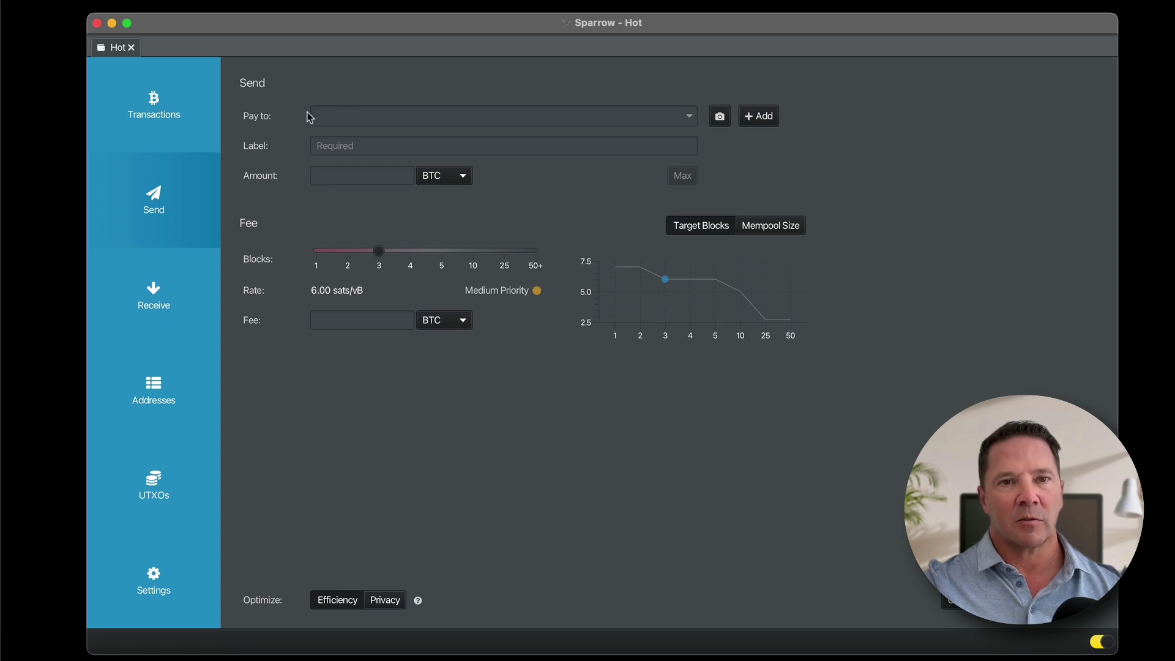
{"action": "left_click_drag", "start_coordinate": [451, 77], "coordinate": [511, 175]}
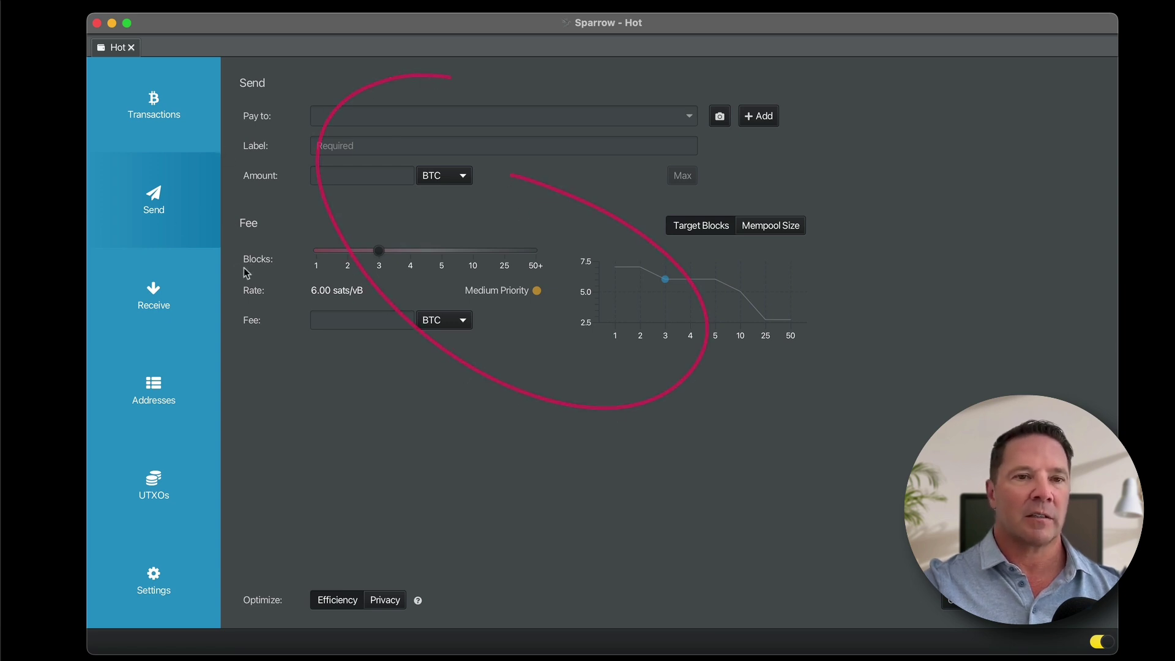
Step: Show a fresh receive address, copy it to the clipboard and mark its QR code
{"action": "left_click", "coordinate": [169, 288]}
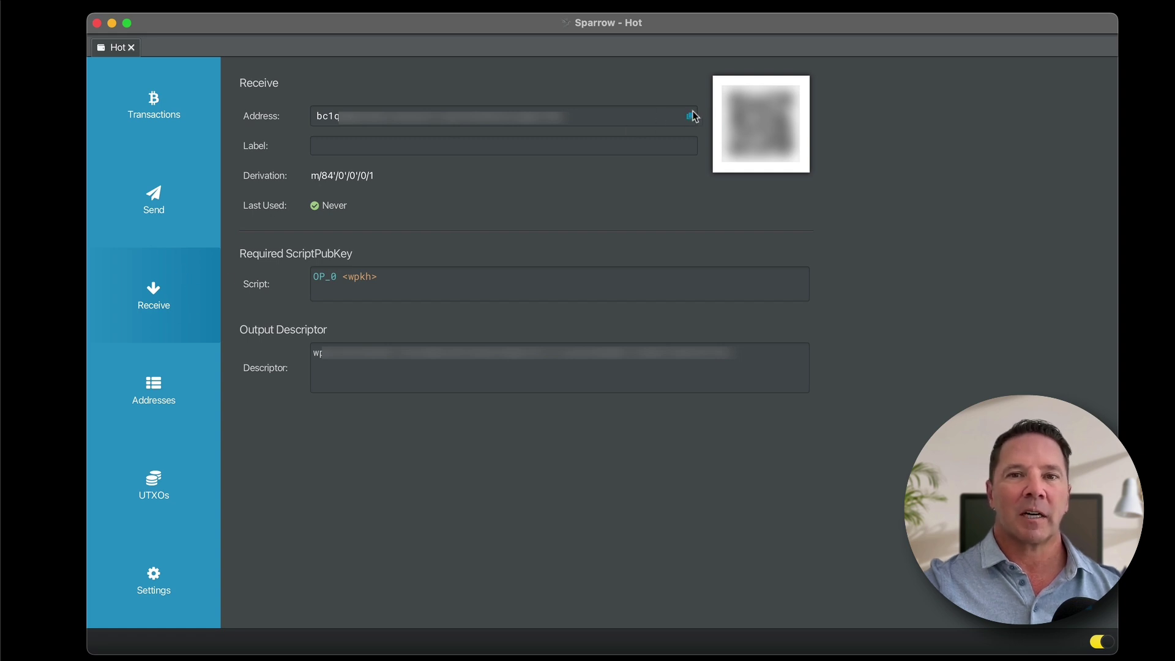
{"action": "left_click", "coordinate": [323, 116]}
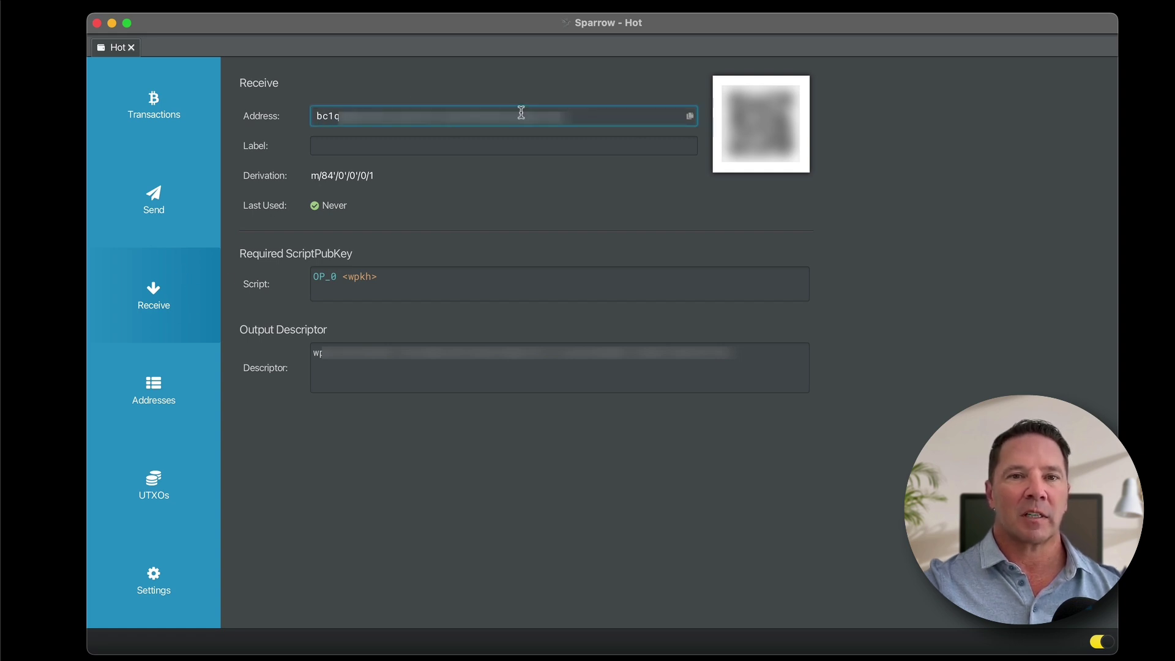
{"action": "left_click", "coordinate": [575, 117]}
{"action": "left_click", "coordinate": [422, 146]}
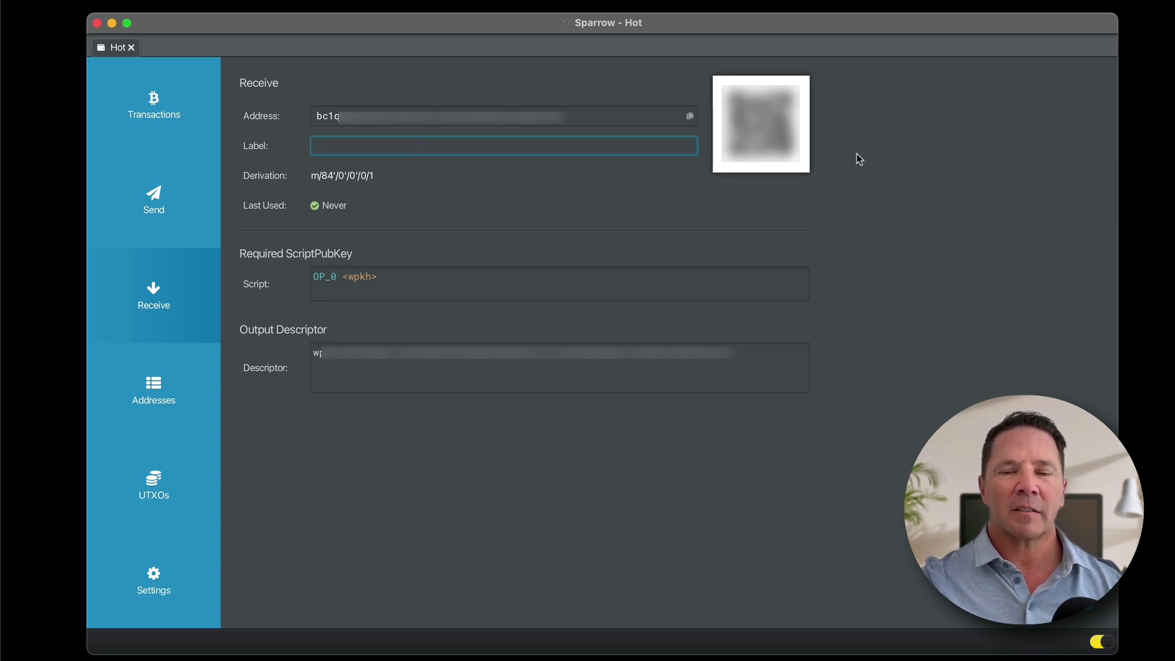
{"action": "mouse_move", "coordinate": [859, 130]}
{"action": "left_mouse_down"}
{"action": "mouse_move", "coordinate": [709, 79]}
{"action": "mouse_move", "coordinate": [747, 64]}
{"action": "left_mouse_up"}
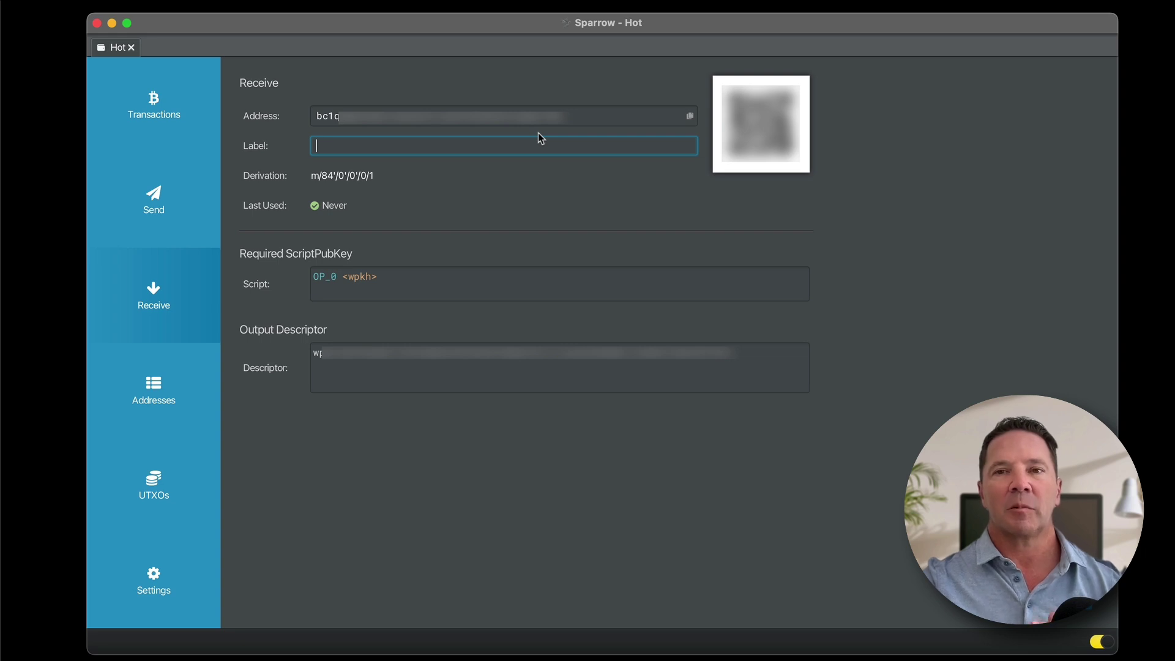
Step: View the addresses, then the UTXOs list, highlighting the unconfirmed 0.00034308 BTC Demo (received) output
{"action": "left_click", "coordinate": [189, 372]}
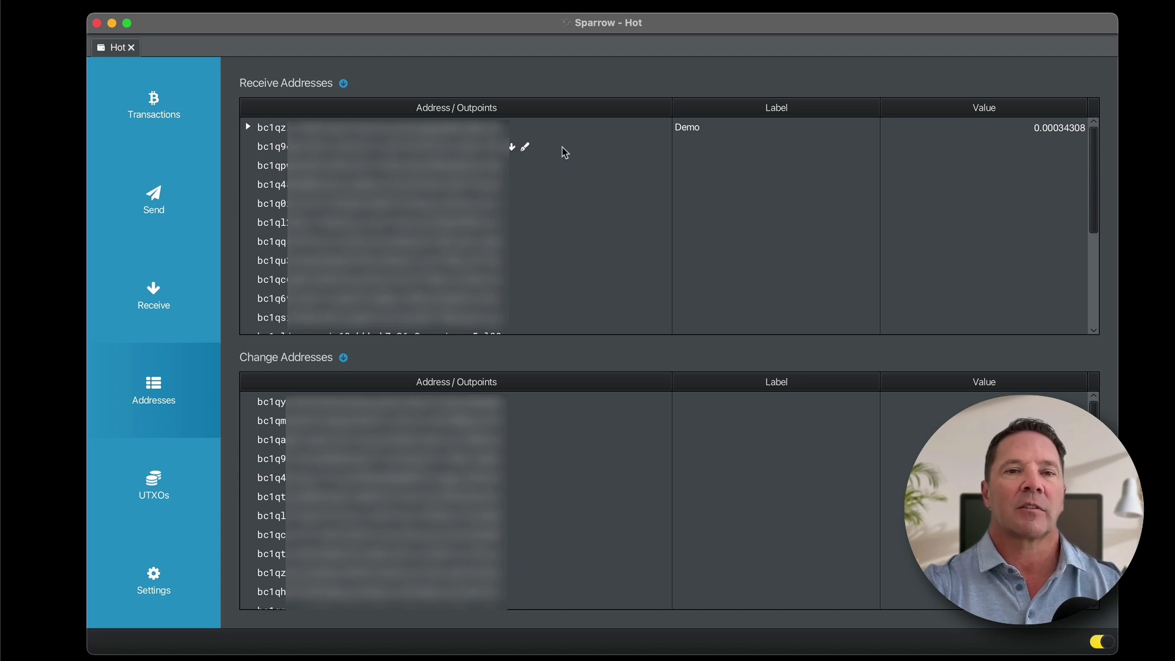
{"action": "left_click", "coordinate": [153, 484]}
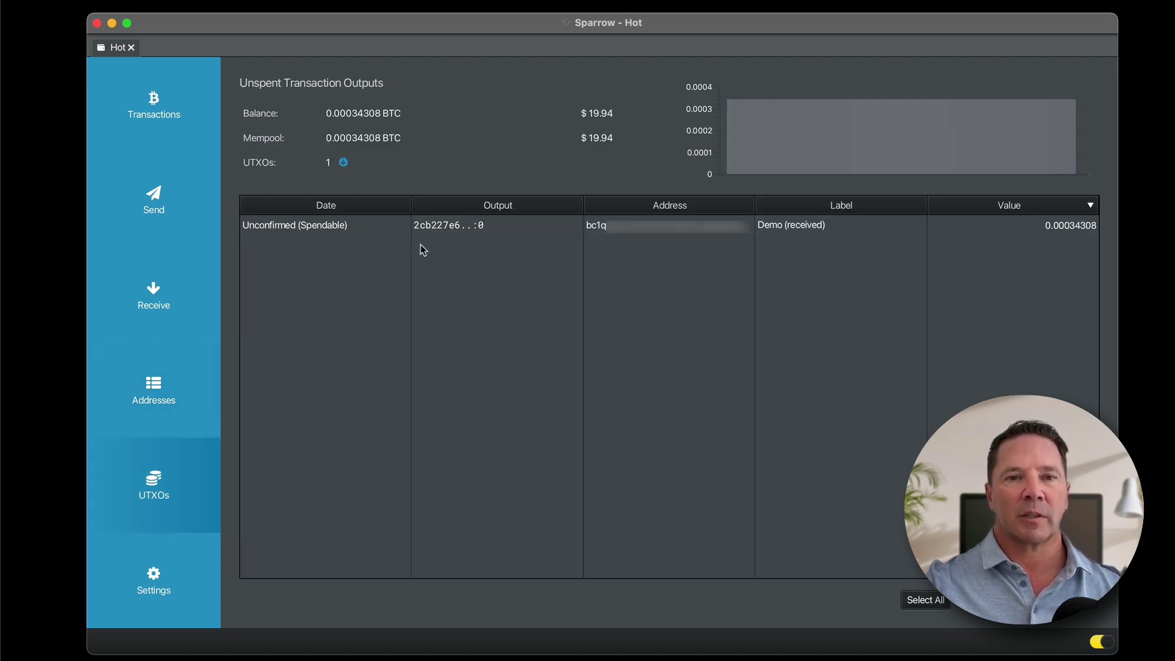
{"action": "left_click_drag", "start_coordinate": [274, 247], "coordinate": [360, 230]}
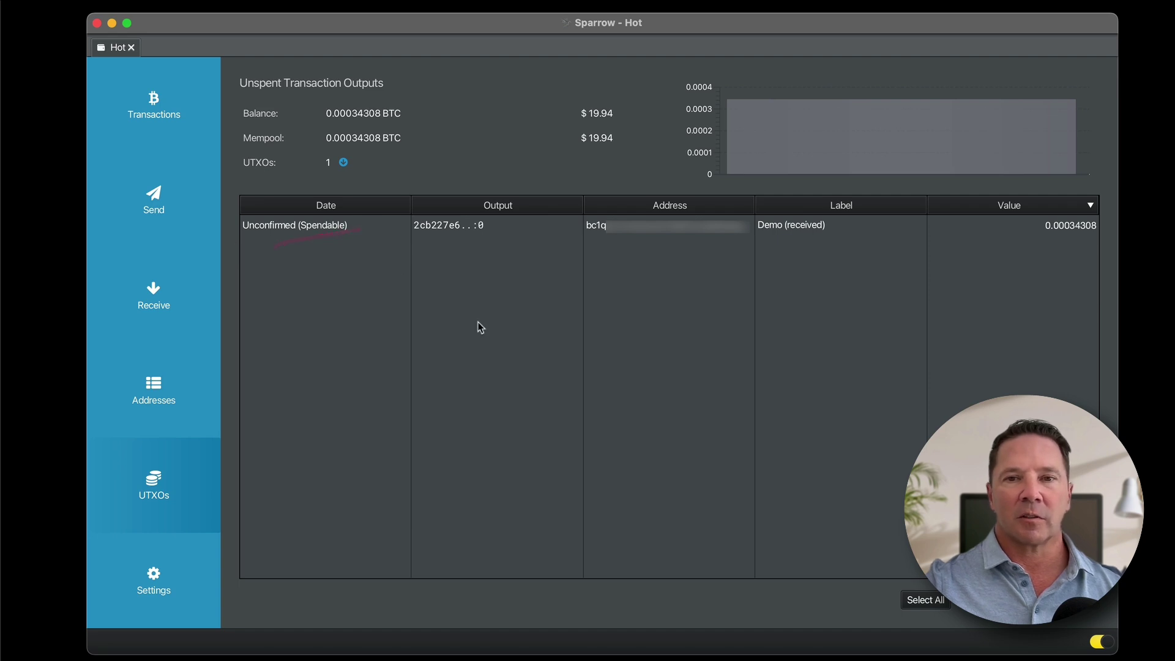
{"action": "left_click_drag", "start_coordinate": [826, 201], "coordinate": [762, 185]}
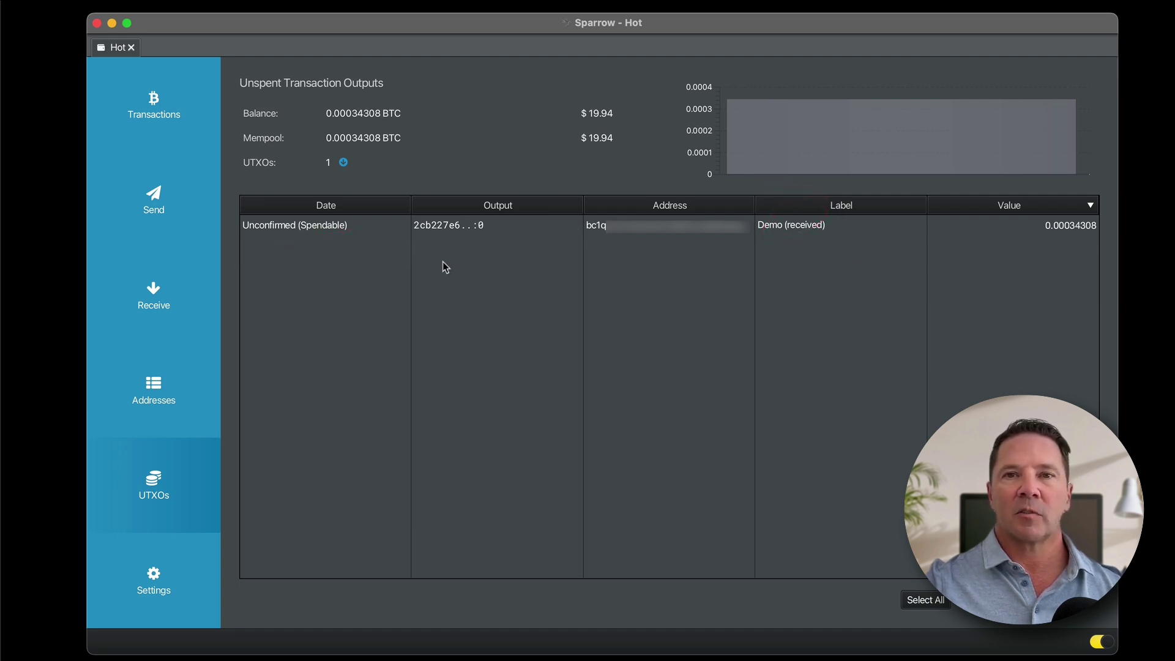
Step: Show the wallet settings and browse the export formats, cancelling without exporting
{"action": "left_click", "coordinate": [164, 585]}
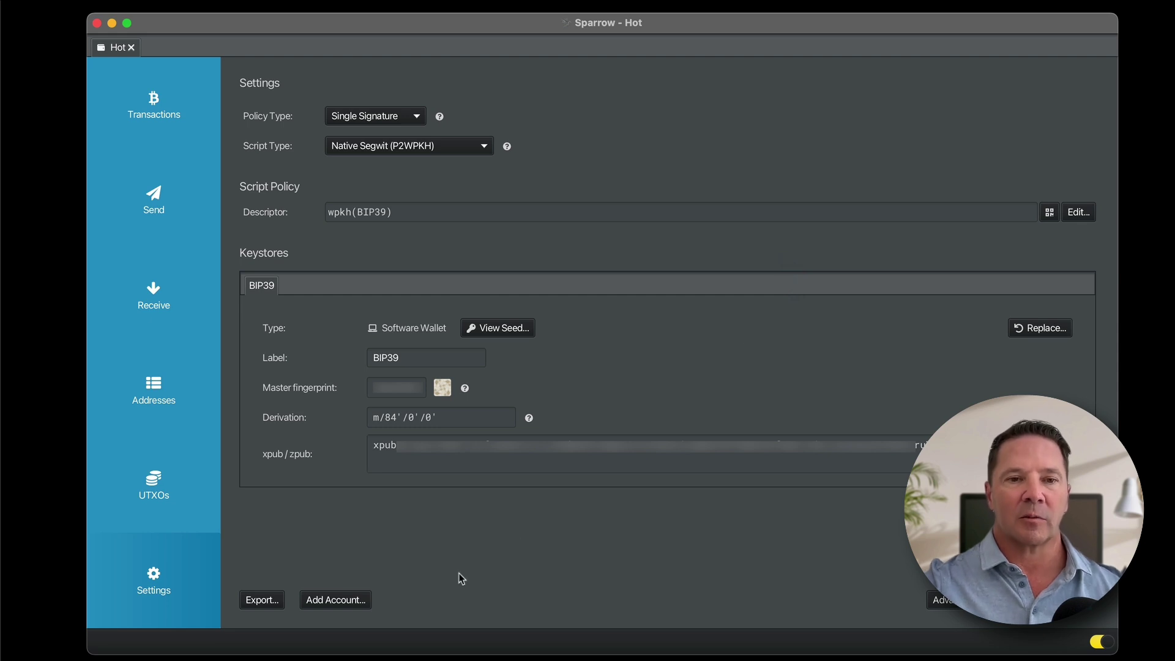
{"action": "mouse_move", "coordinate": [275, 564]}
{"action": "left_mouse_down"}
{"action": "mouse_move", "coordinate": [265, 589]}
{"action": "mouse_move", "coordinate": [255, 577]}
{"action": "left_mouse_up"}
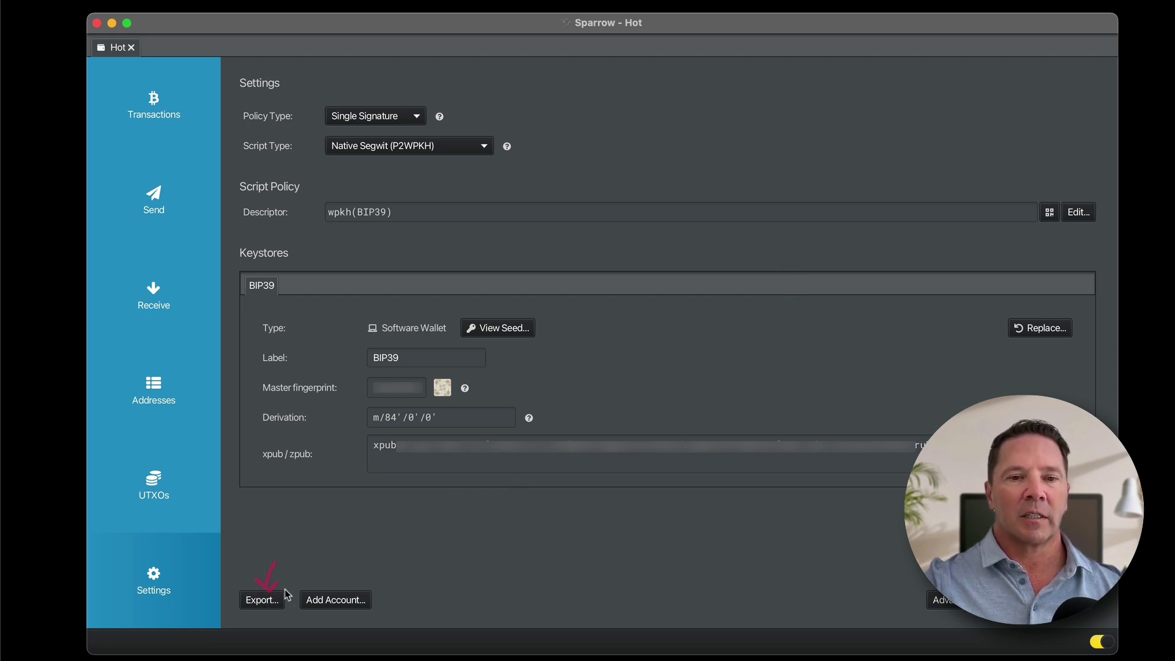
{"action": "left_click", "coordinate": [281, 597]}
{"action": "scroll", "coordinate": [588, 343], "scroll_direction": "down", "scroll_amount": 3}
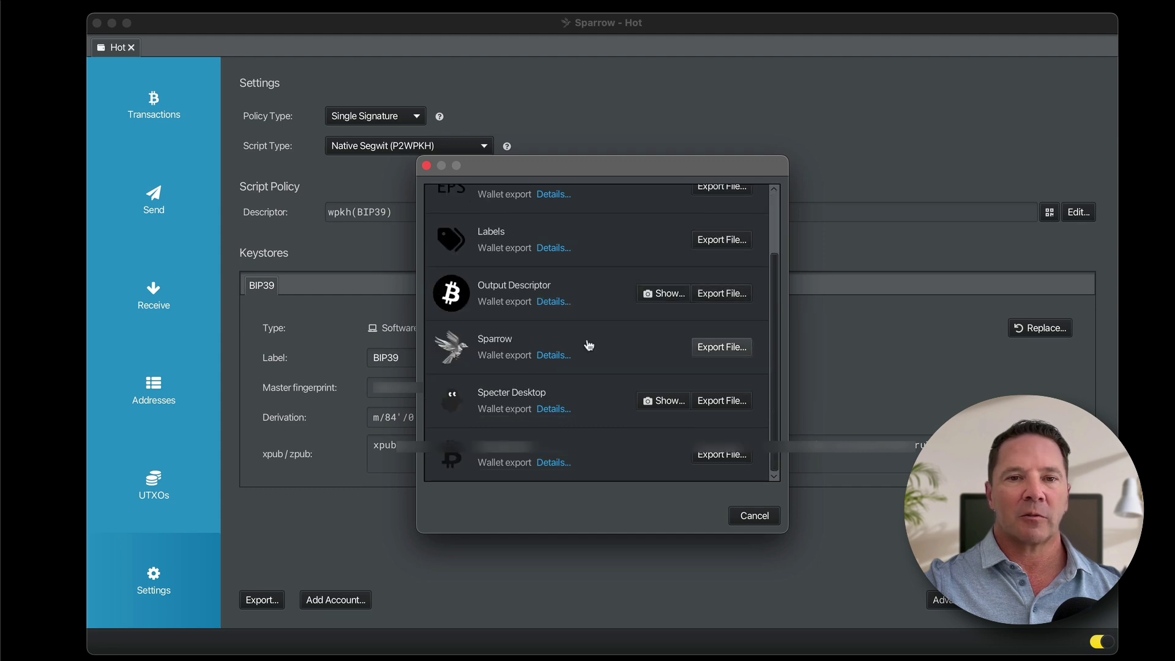
{"action": "scroll", "coordinate": [581, 431], "scroll_direction": "up", "scroll_amount": 2}
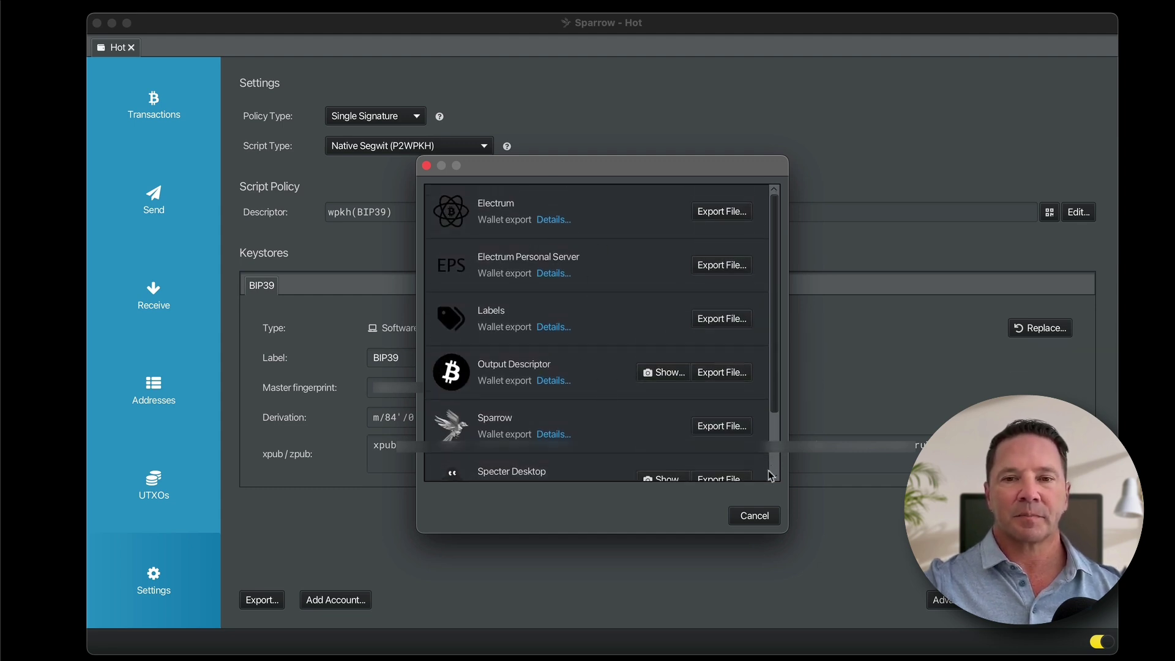
{"action": "left_click", "coordinate": [753, 515]}
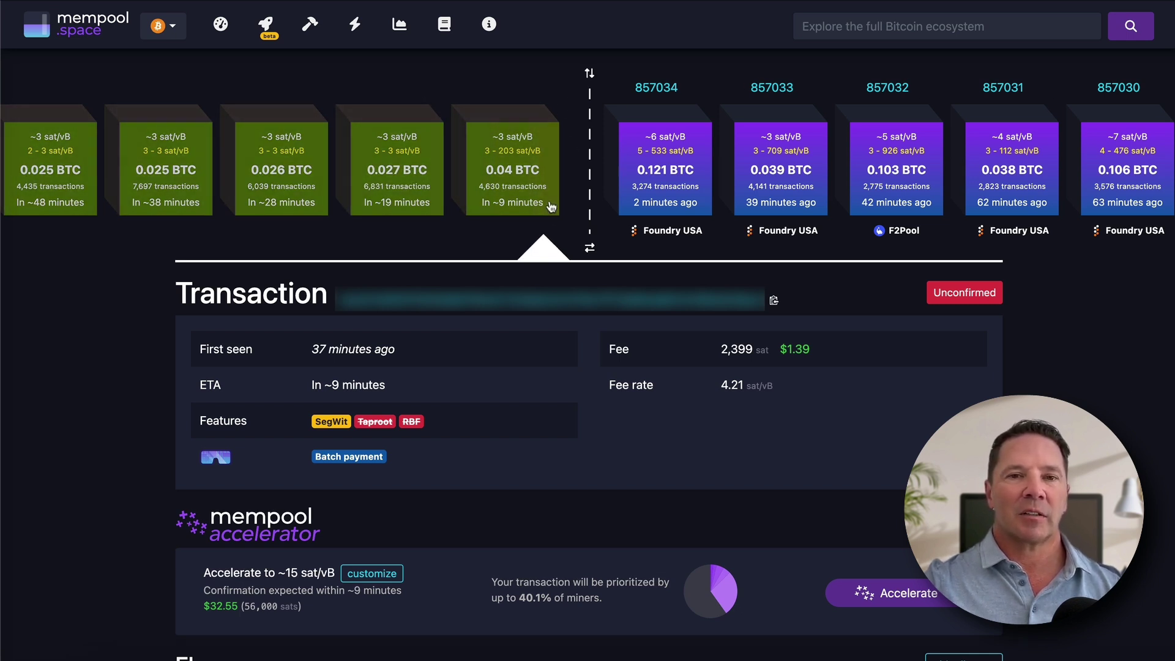
{"action": "mouse_move", "coordinate": [421, 273]}
{"action": "left_mouse_down"}
{"action": "mouse_move", "coordinate": [1035, 385]}
{"action": "mouse_move", "coordinate": [500, 287]}
{"action": "left_mouse_up"}
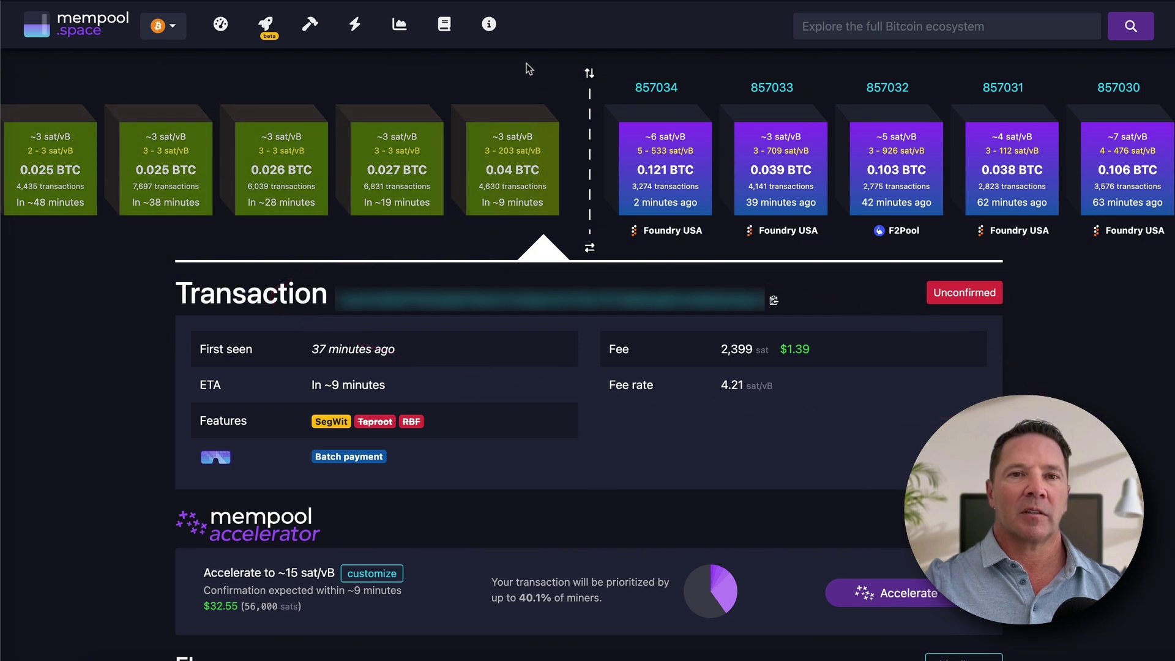
{"action": "mouse_move", "coordinate": [524, 59]}
{"action": "left_mouse_down"}
{"action": "mouse_move", "coordinate": [524, 104]}
{"action": "mouse_move", "coordinate": [467, 115]}
{"action": "left_mouse_up"}
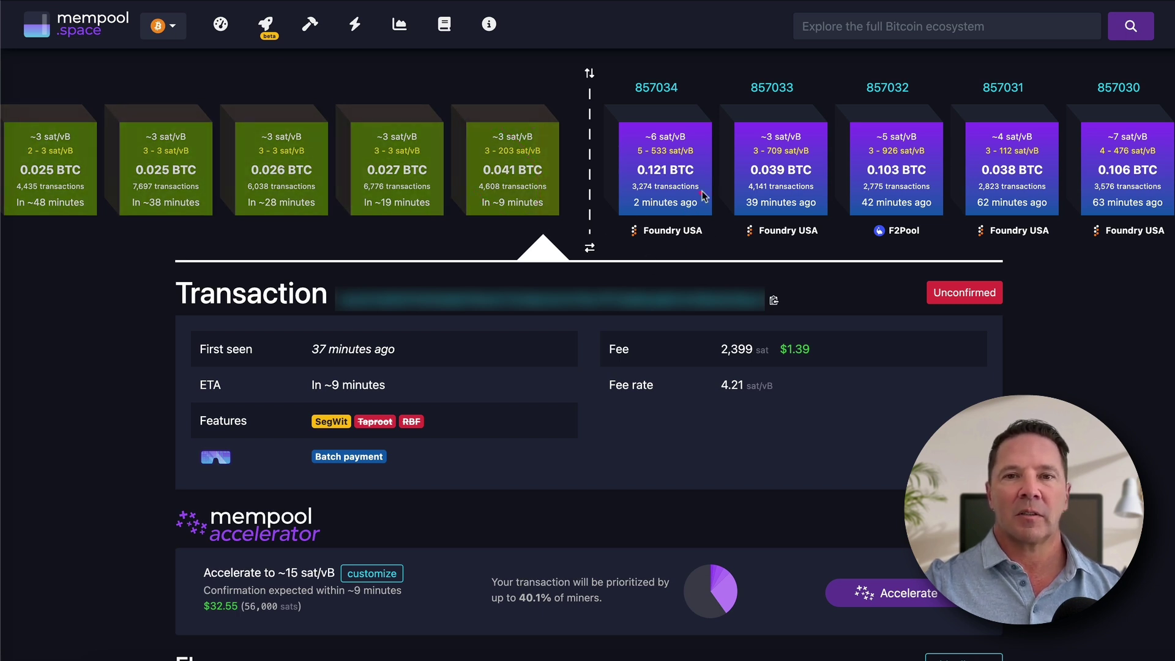
{"action": "left_click_drag", "start_coordinate": [703, 196], "coordinate": [711, 182]}
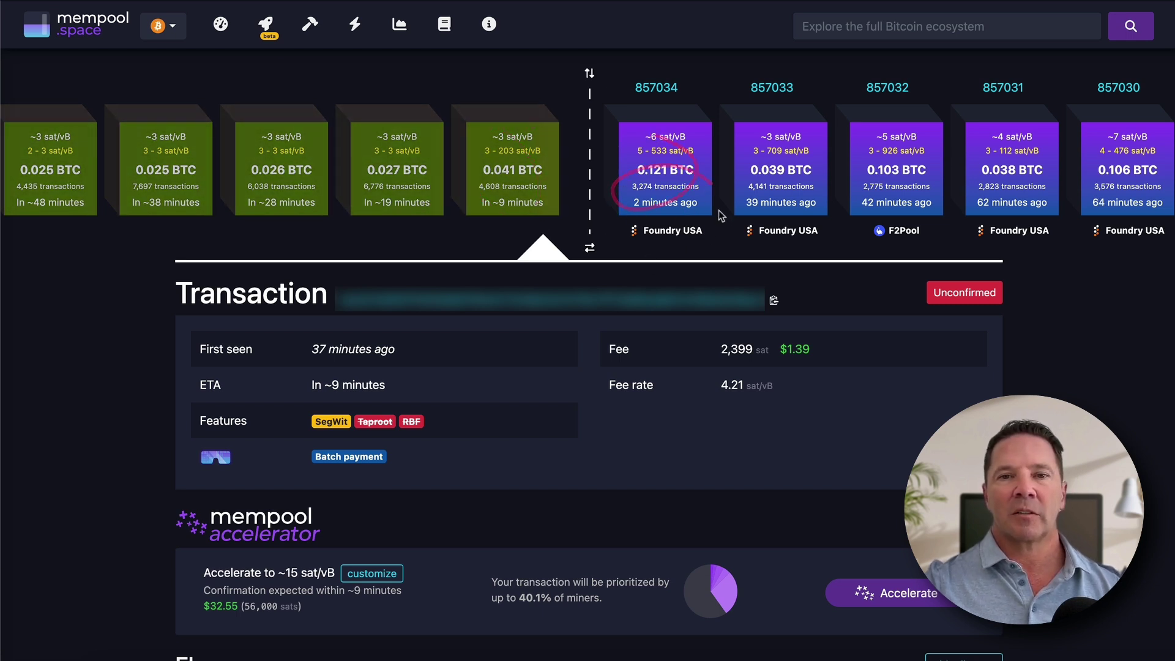
{"action": "left_click_drag", "start_coordinate": [828, 194], "coordinate": [786, 166]}
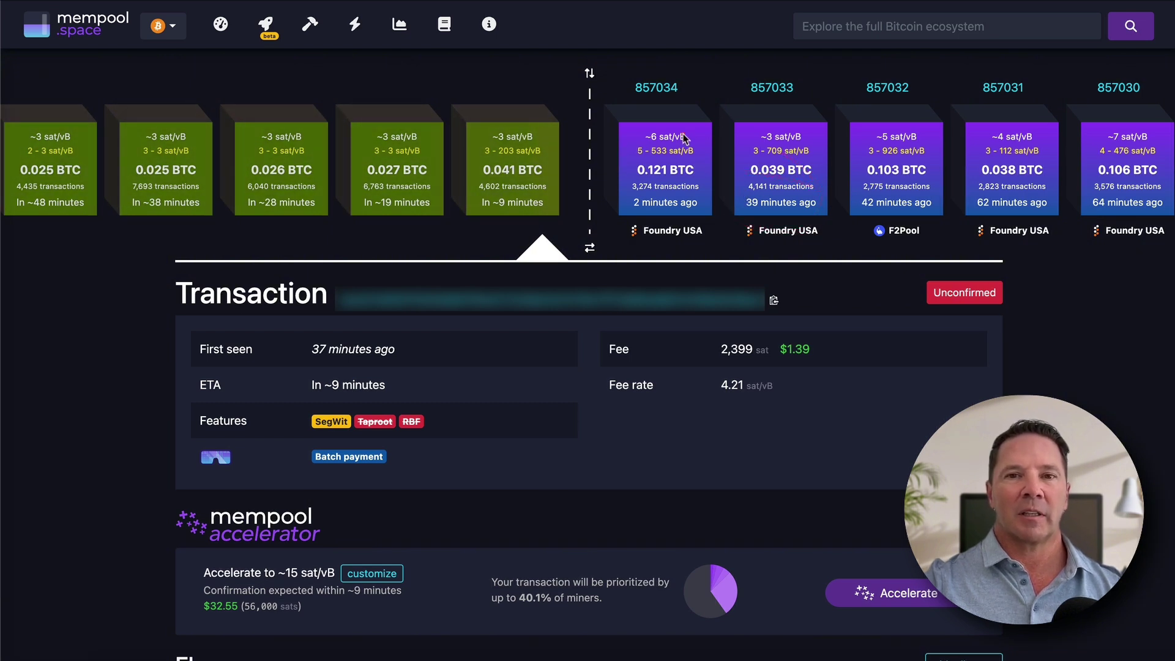
{"action": "left_click_drag", "start_coordinate": [684, 139], "coordinate": [677, 130]}
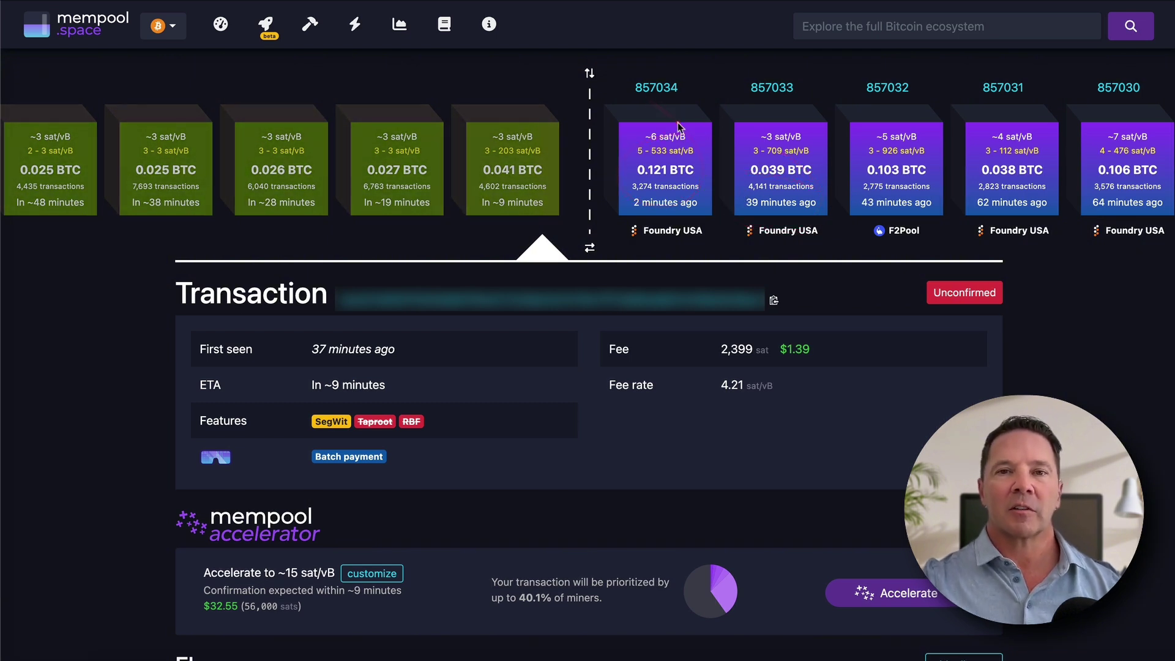
{"action": "mouse_move", "coordinate": [545, 165]}
{"action": "left_mouse_down"}
{"action": "mouse_move", "coordinate": [489, 131]}
{"action": "mouse_move", "coordinate": [585, 136]}
{"action": "mouse_move", "coordinate": [545, 177]}
{"action": "left_mouse_up"}
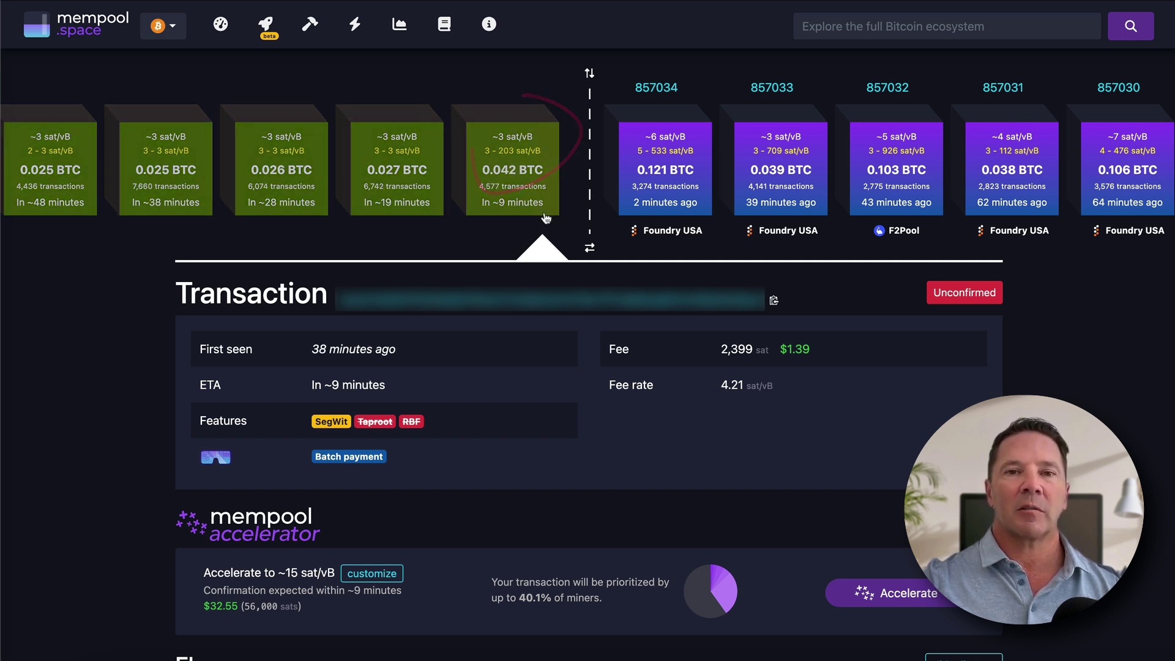
{"action": "left_click_drag", "start_coordinate": [505, 176], "coordinate": [638, 154]}
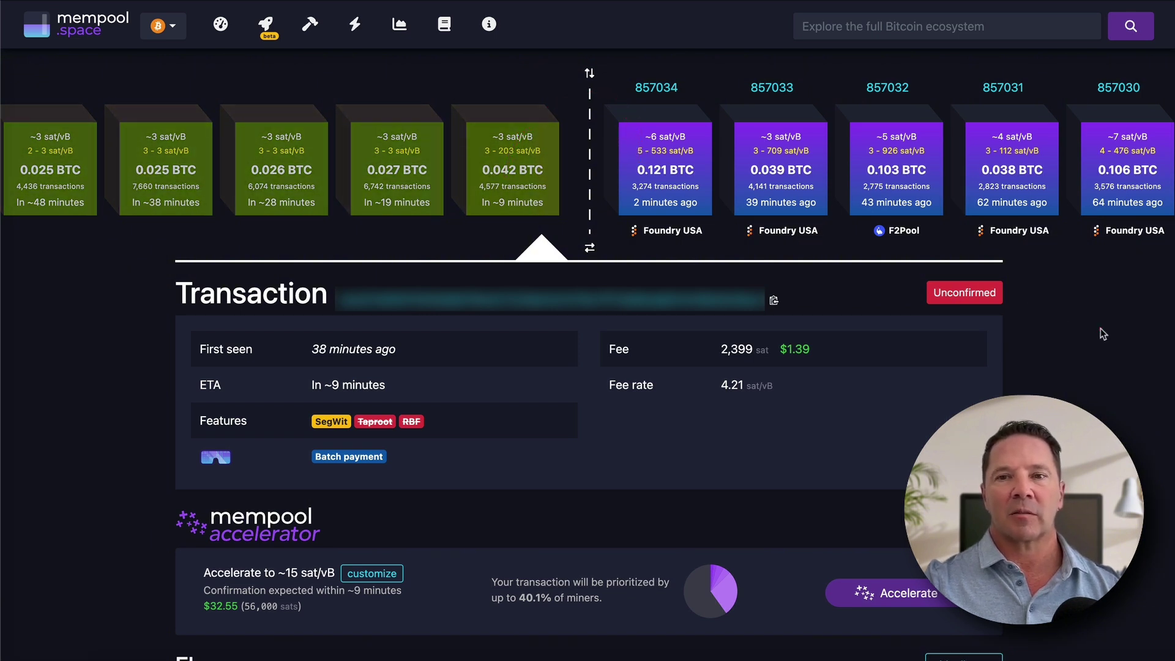
{"action": "mouse_move", "coordinate": [1068, 283]}
{"action": "left_mouse_down"}
{"action": "mouse_move", "coordinate": [1043, 340]}
{"action": "mouse_move", "coordinate": [1058, 313]}
{"action": "left_mouse_up"}
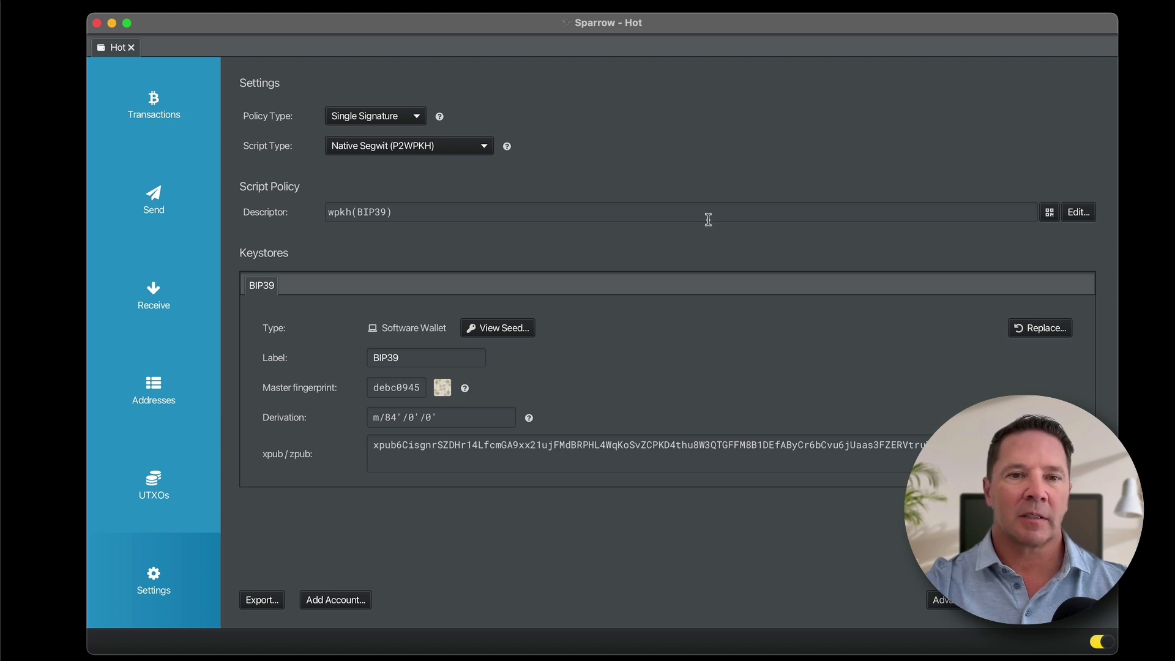
Step: Highlight the 0.00034308 BTC receipt, then fill Pay to with the pasted address and label Demo
{"action": "left_click", "coordinate": [166, 117]}
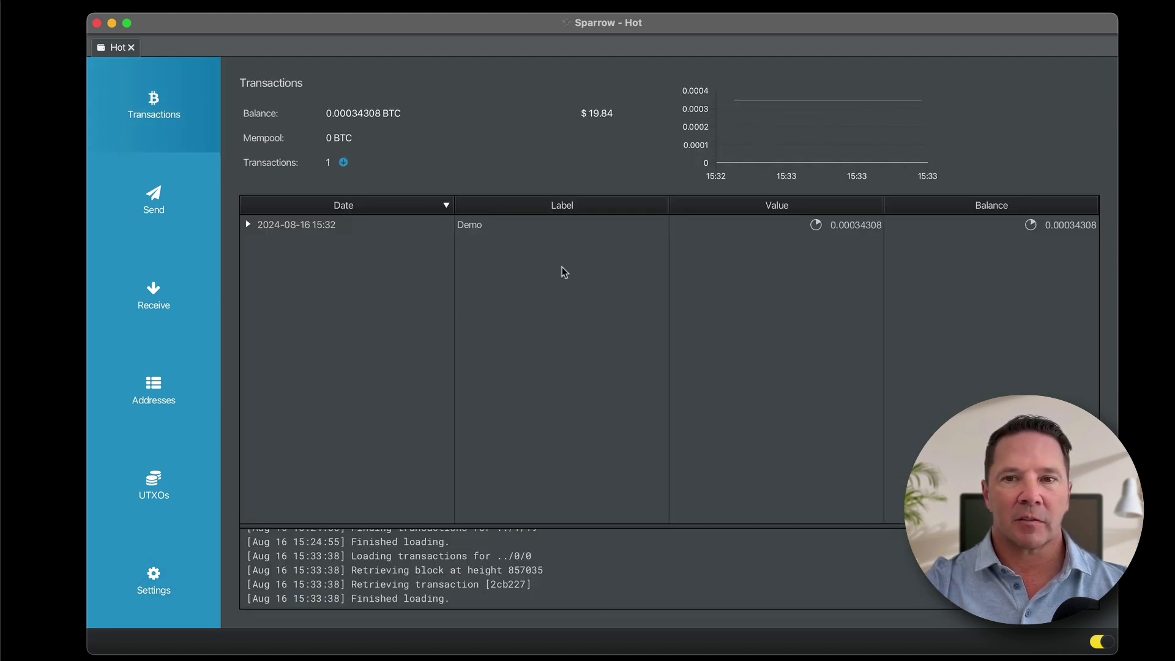
{"action": "left_click_drag", "start_coordinate": [823, 215], "coordinate": [804, 207]}
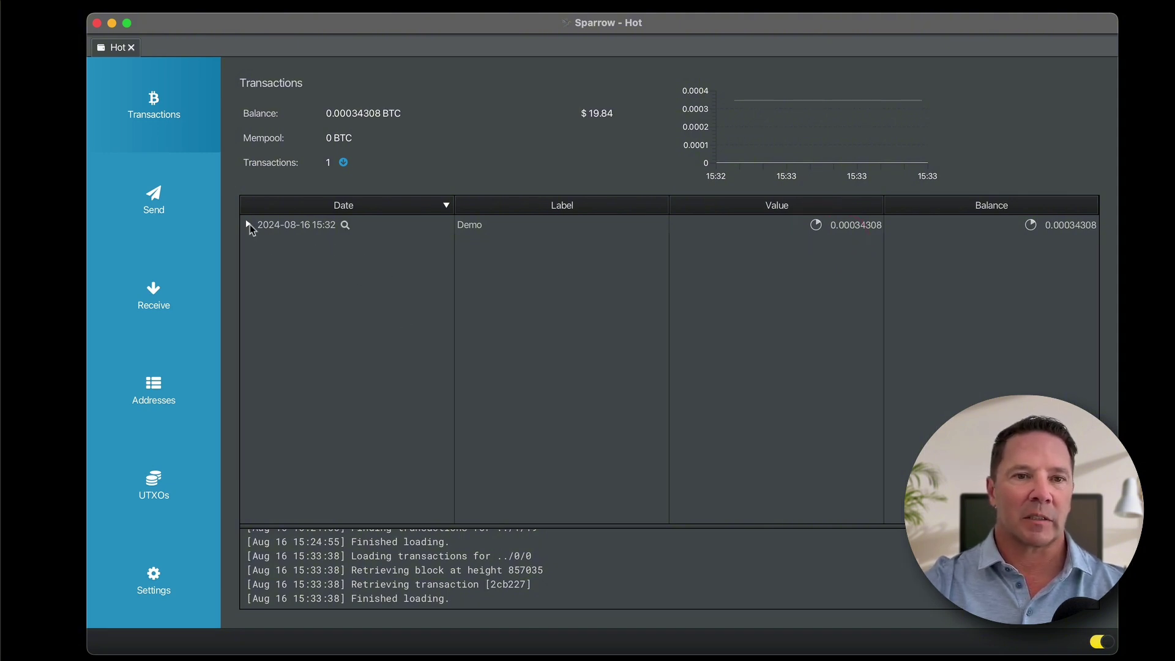
{"action": "left_click", "coordinate": [156, 195]}
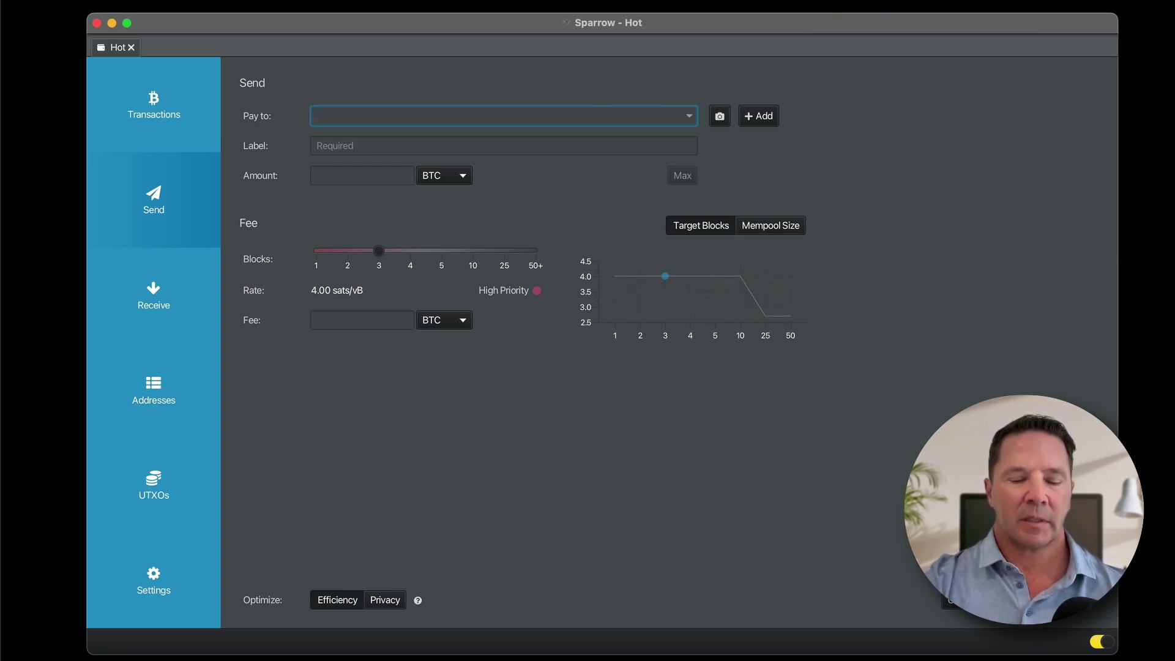
{"action": "key", "text": "super+v"}
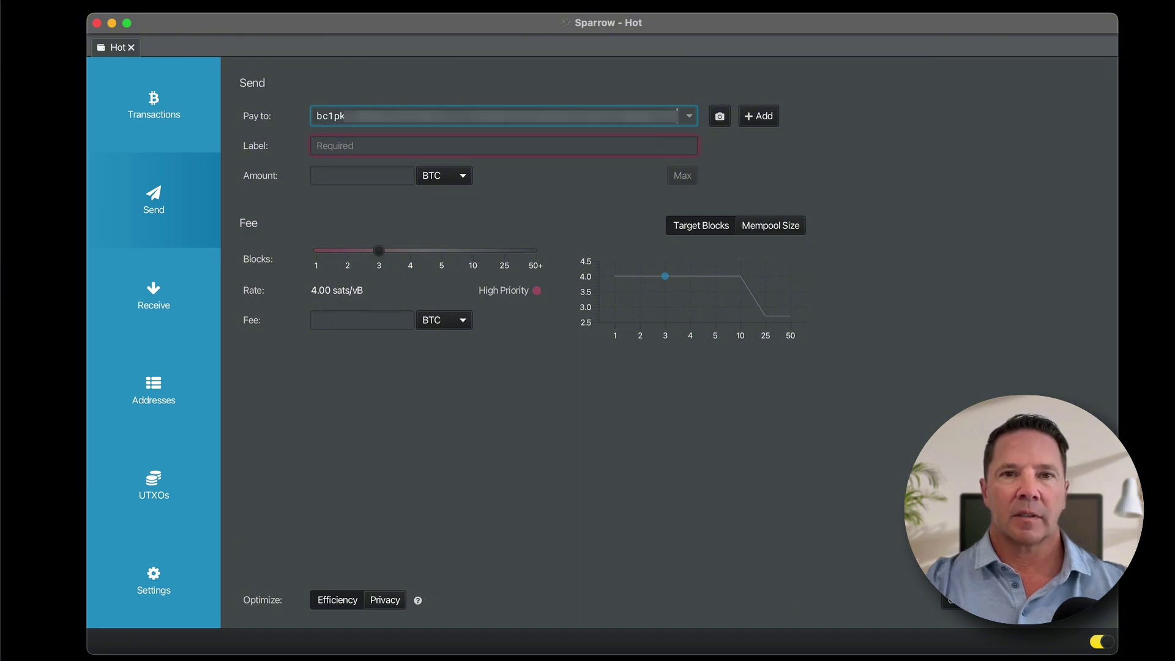
{"action": "left_click", "coordinate": [405, 146]}
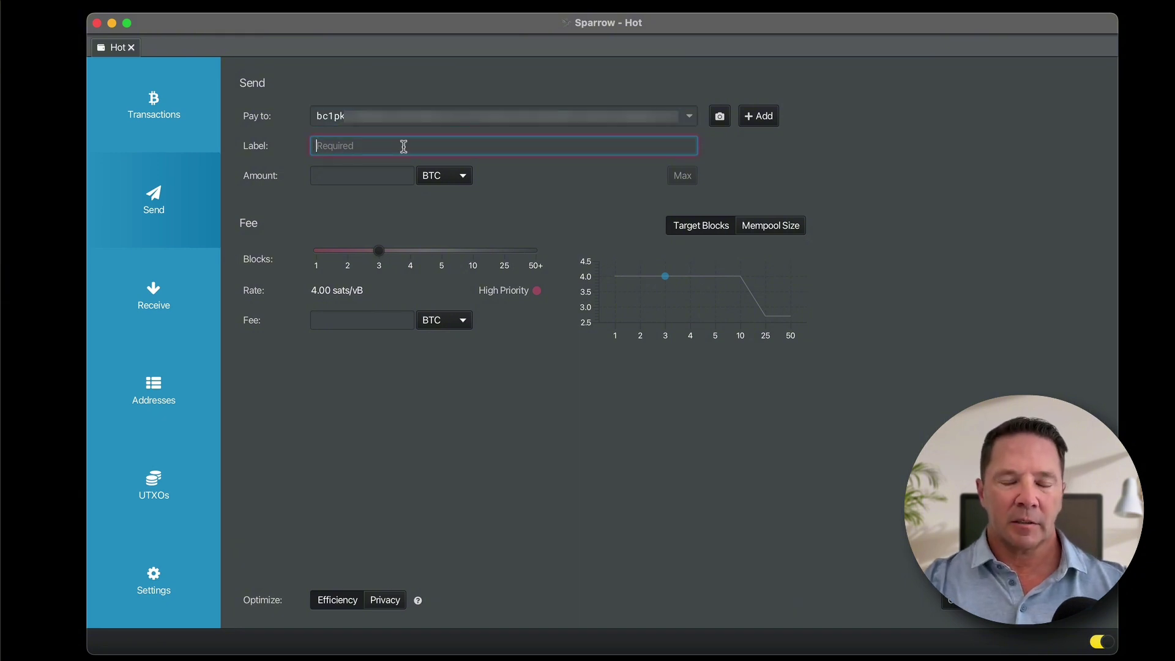
{"action": "type", "text": "Demo"}
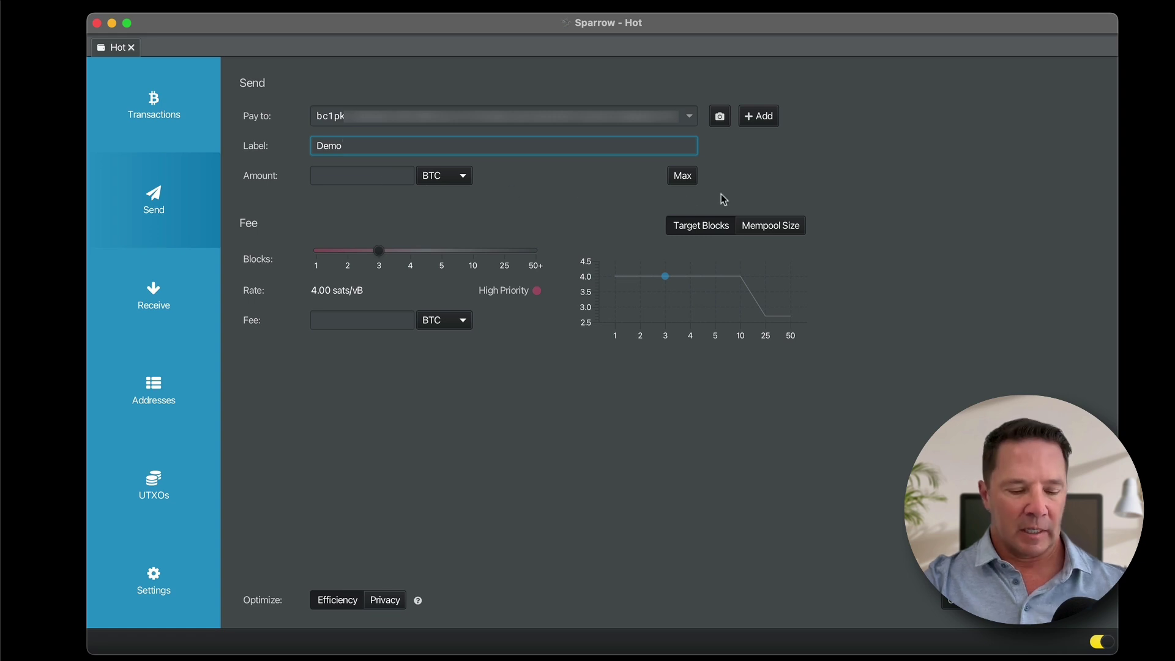
{"action": "mouse_move", "coordinate": [729, 165]}
{"action": "left_mouse_down"}
{"action": "mouse_move", "coordinate": [655, 146]}
{"action": "mouse_move", "coordinate": [702, 162]}
{"action": "left_mouse_up"}
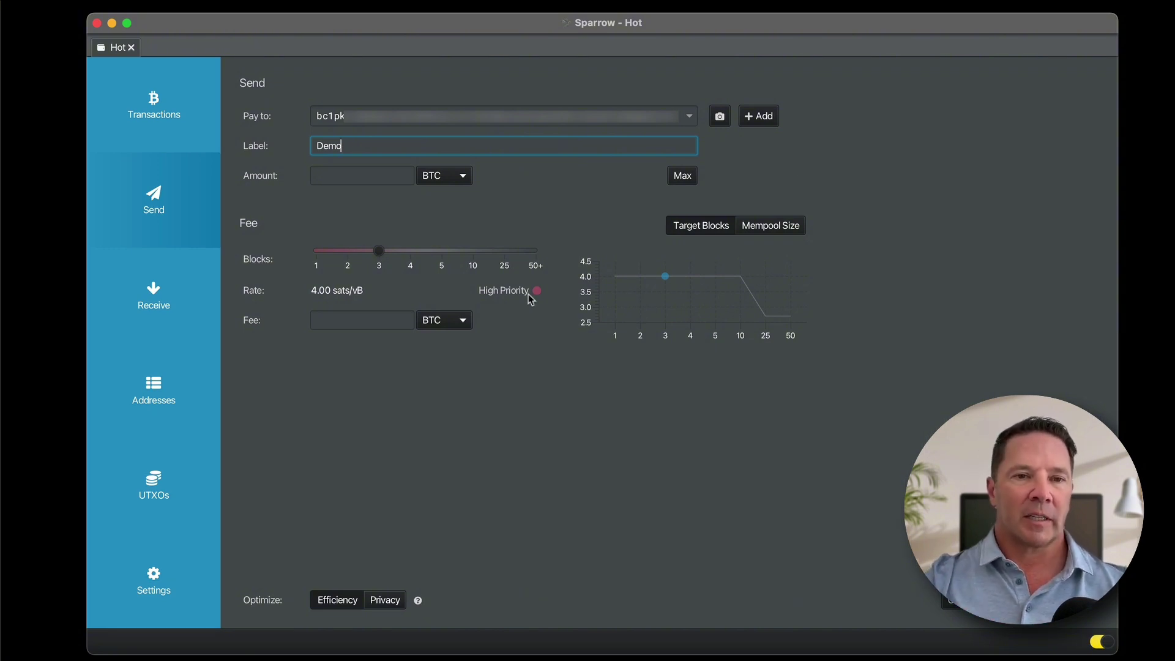
{"action": "left_click_drag", "start_coordinate": [394, 267], "coordinate": [367, 264]}
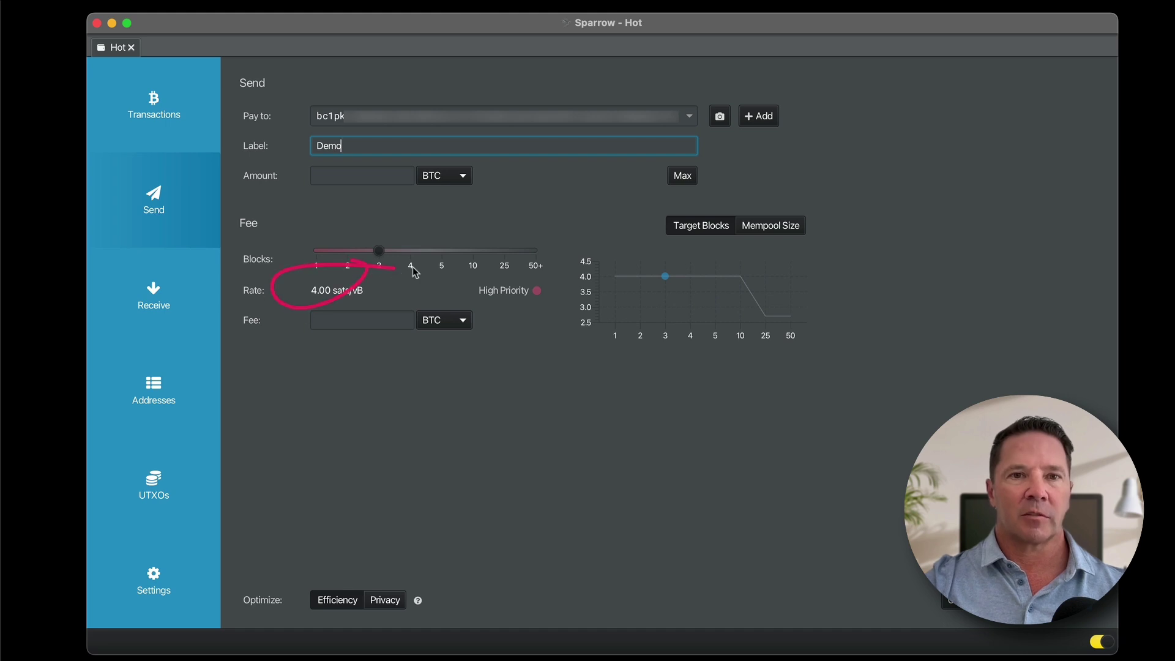
Step: Send the maximum 0.00033823 BTC and target confirmation within 1 block
{"action": "left_click", "coordinate": [682, 175]}
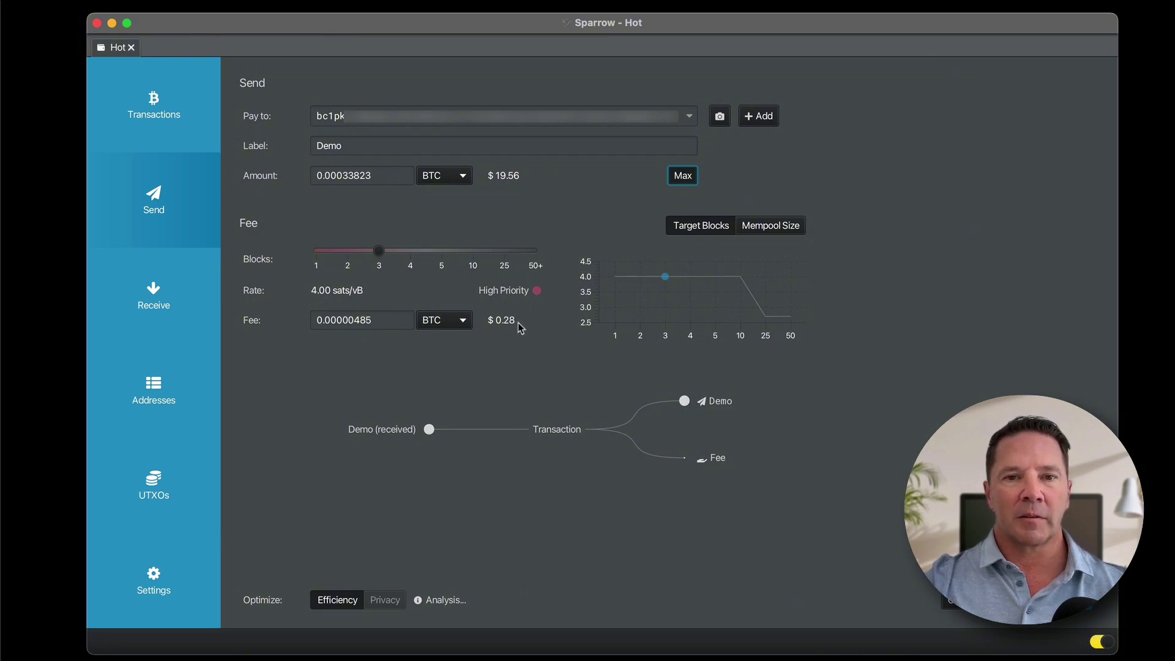
{"action": "mouse_move", "coordinate": [533, 160]}
{"action": "left_mouse_down"}
{"action": "mouse_move", "coordinate": [506, 191]}
{"action": "mouse_move", "coordinate": [505, 156]}
{"action": "left_mouse_up"}
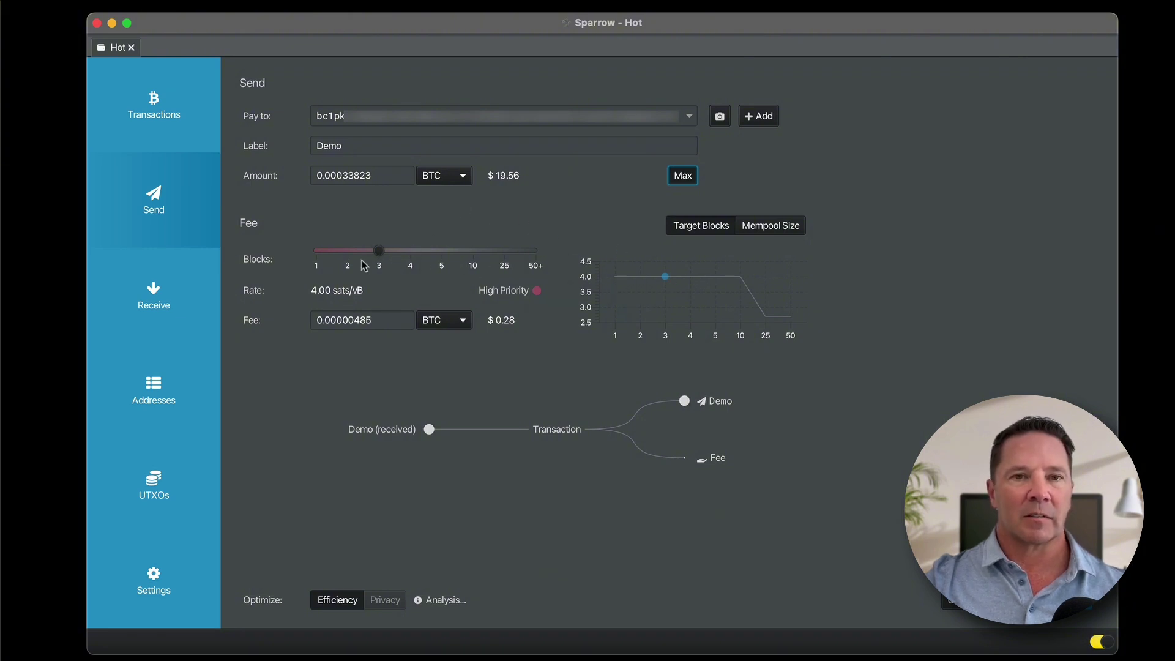
{"action": "left_click_drag", "start_coordinate": [380, 256], "coordinate": [305, 260]}
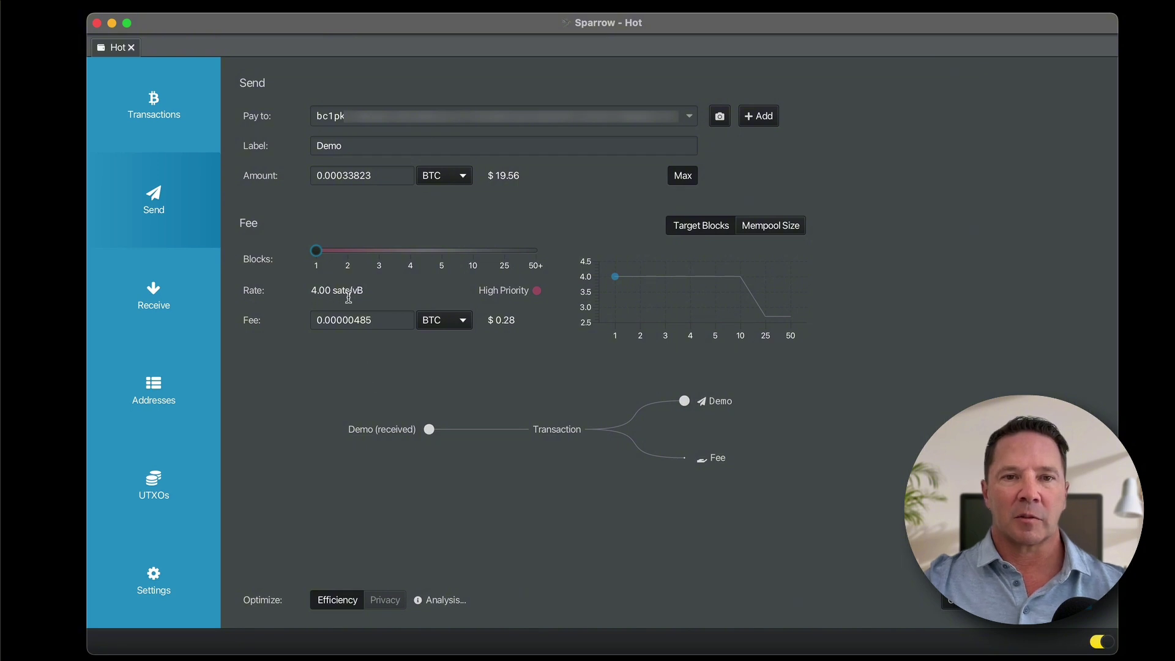
Step: Toggle the fee unit to sats and back to BTC, and inspect the enlarged transaction diagram
{"action": "left_click", "coordinate": [467, 321]}
{"action": "left_click", "coordinate": [462, 360]}
{"action": "left_click", "coordinate": [467, 320]}
{"action": "left_click", "coordinate": [444, 339]}
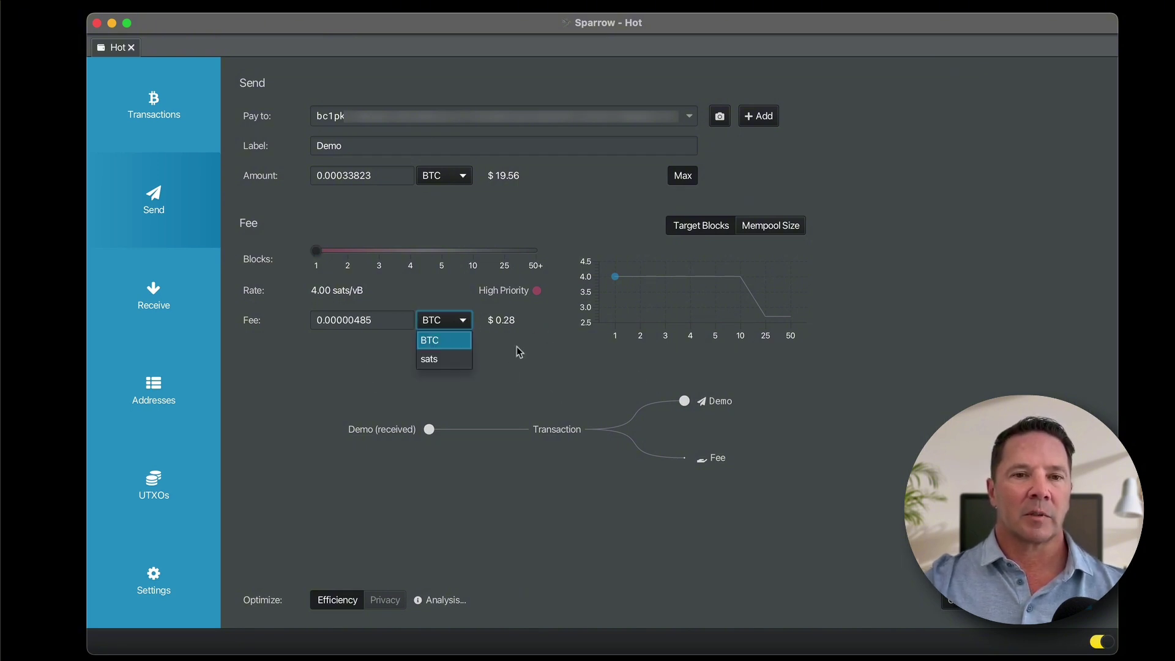
{"action": "left_click", "coordinate": [550, 354]}
{"action": "left_click", "coordinate": [550, 354]}
{"action": "left_click", "coordinate": [591, 421]}
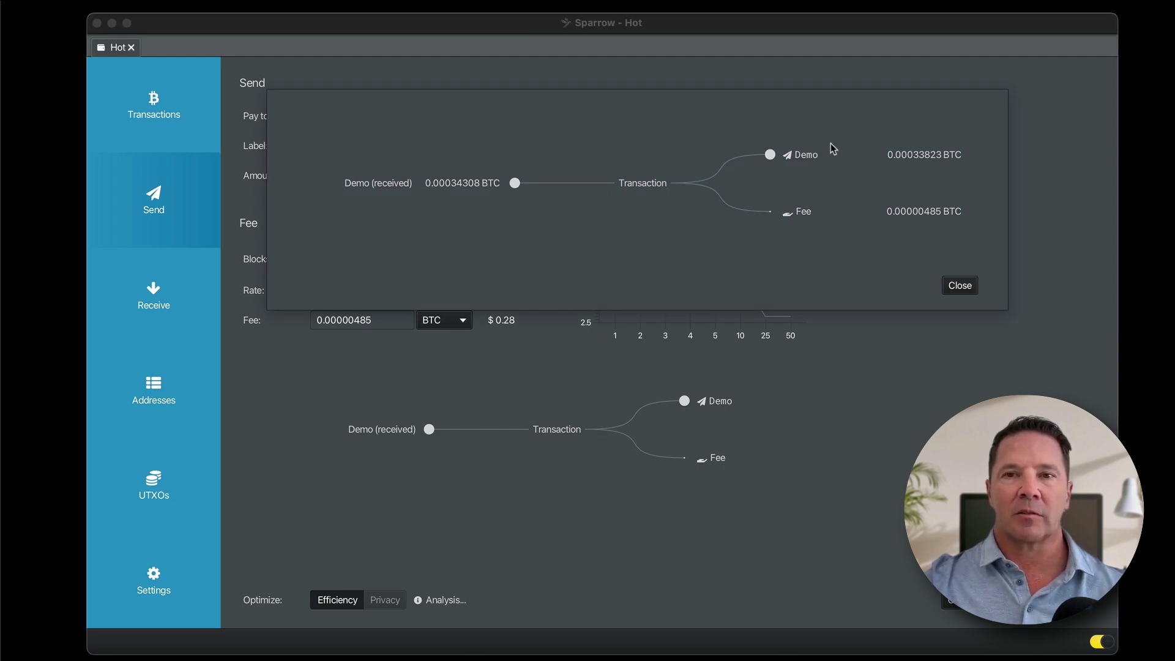
{"action": "left_click_drag", "start_coordinate": [965, 141], "coordinate": [918, 115]}
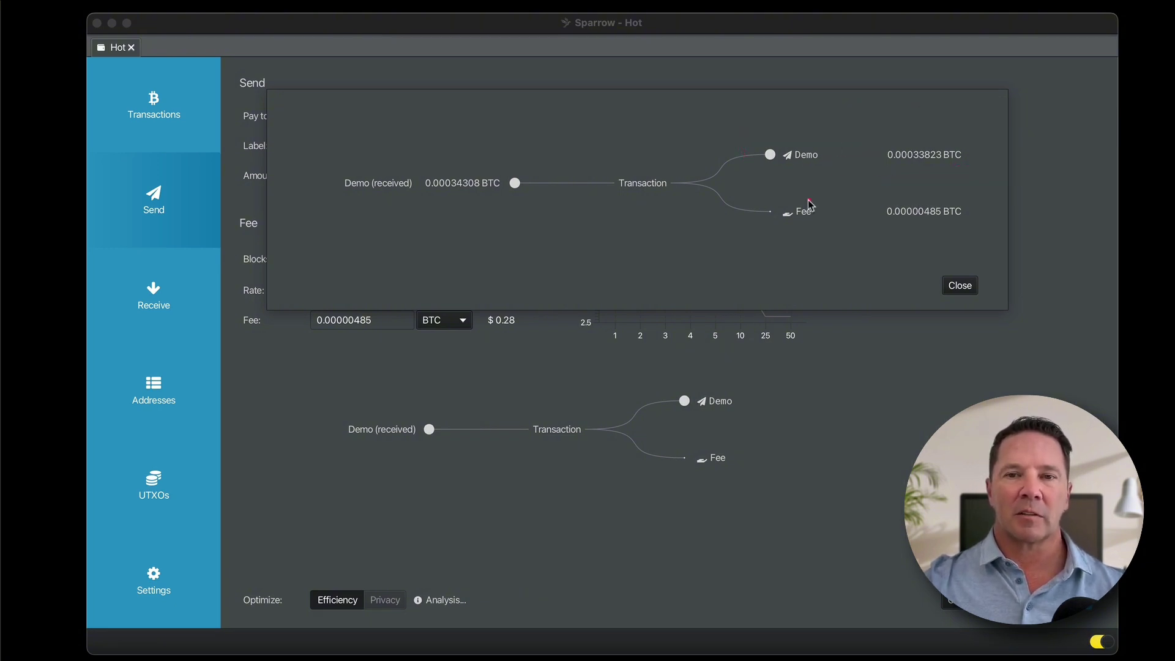
{"action": "left_click_drag", "start_coordinate": [812, 199], "coordinate": [808, 206]}
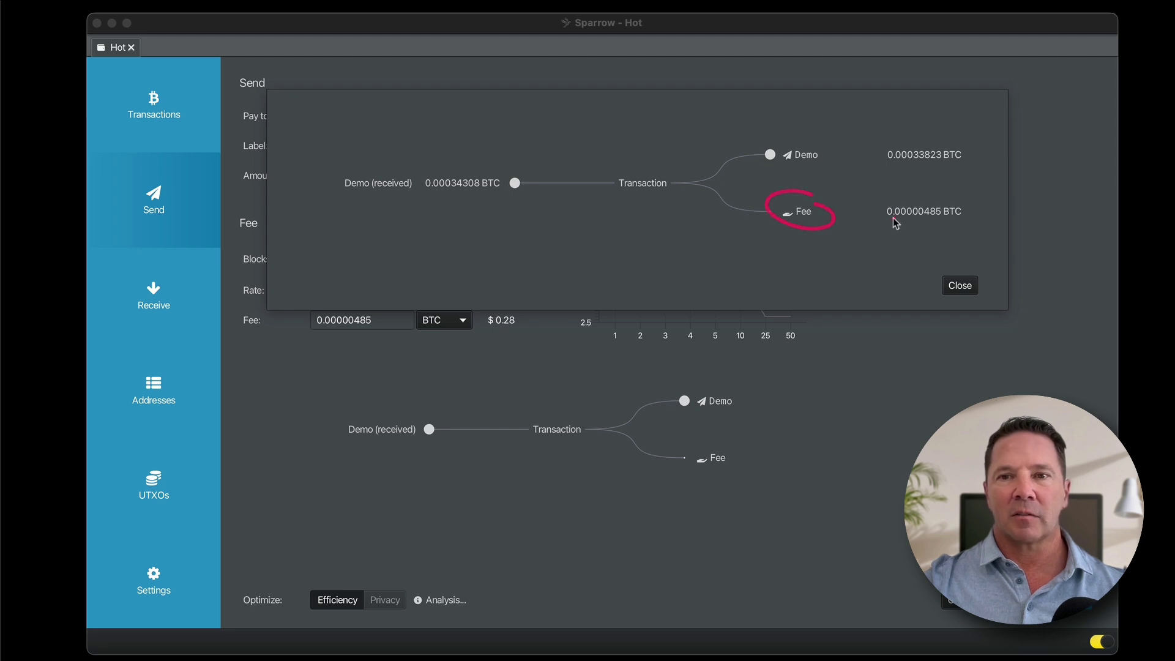
{"action": "left_click_drag", "start_coordinate": [891, 221], "coordinate": [1008, 224]}
{"action": "left_click", "coordinate": [960, 285]}
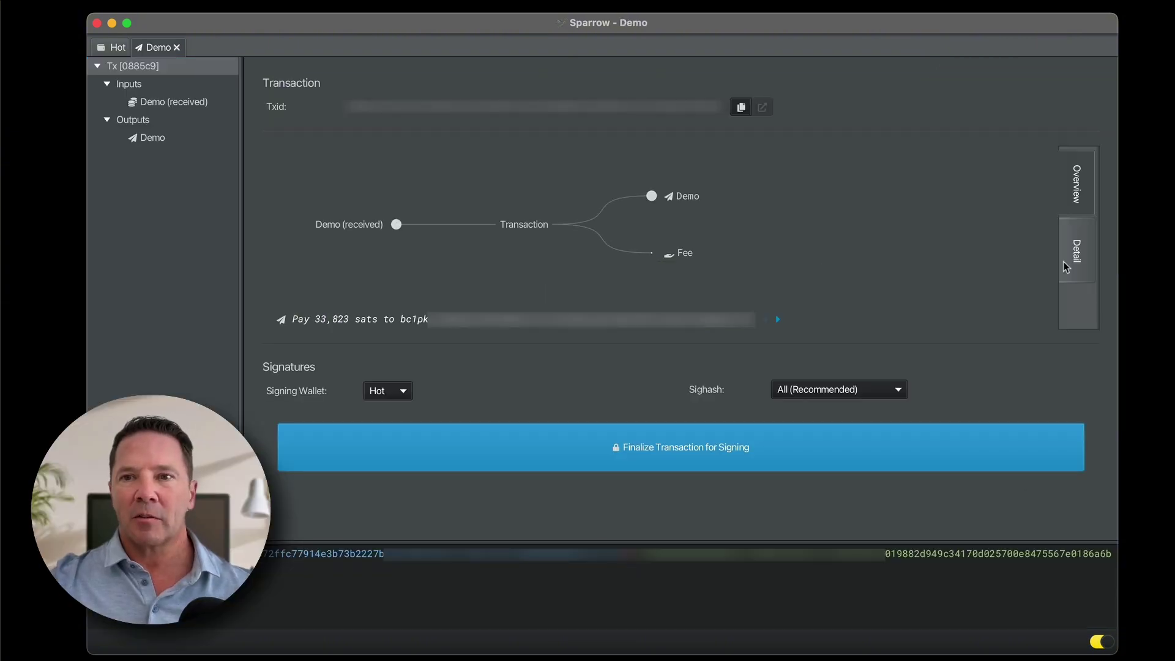
Step: Review the Demo transaction, keep Sighash All and finalize it for signing
{"action": "left_click", "coordinate": [1077, 240]}
{"action": "left_click", "coordinate": [1089, 207]}
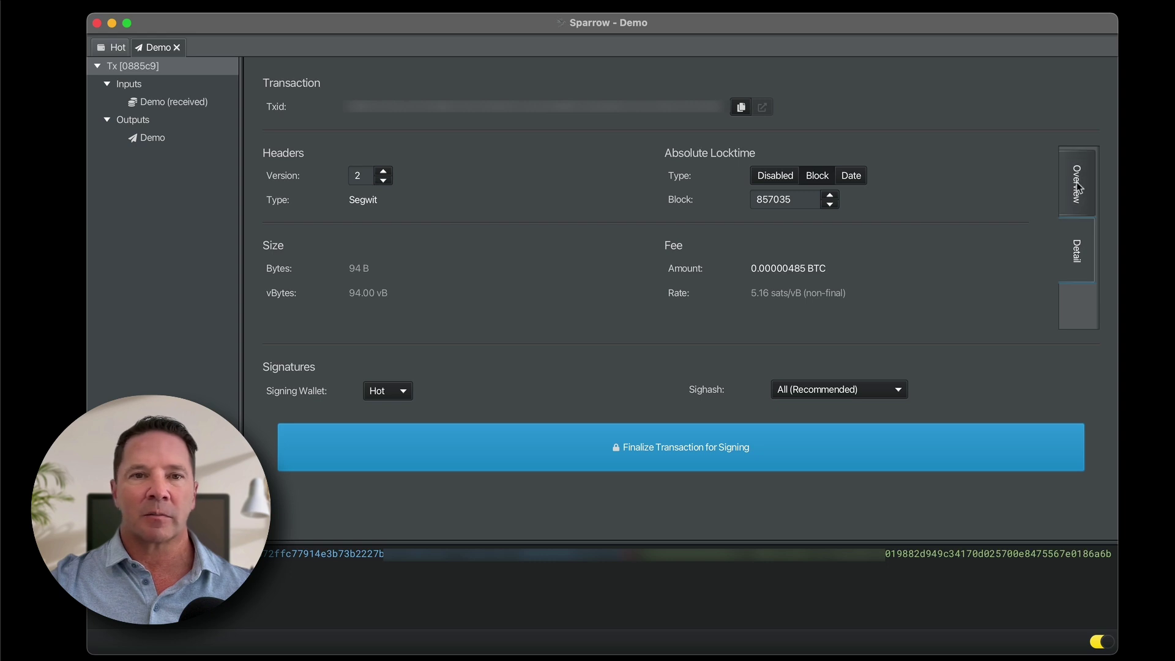
{"action": "mouse_move", "coordinate": [428, 372]}
{"action": "left_mouse_down"}
{"action": "mouse_move", "coordinate": [363, 381]}
{"action": "mouse_move", "coordinate": [422, 370]}
{"action": "left_mouse_up"}
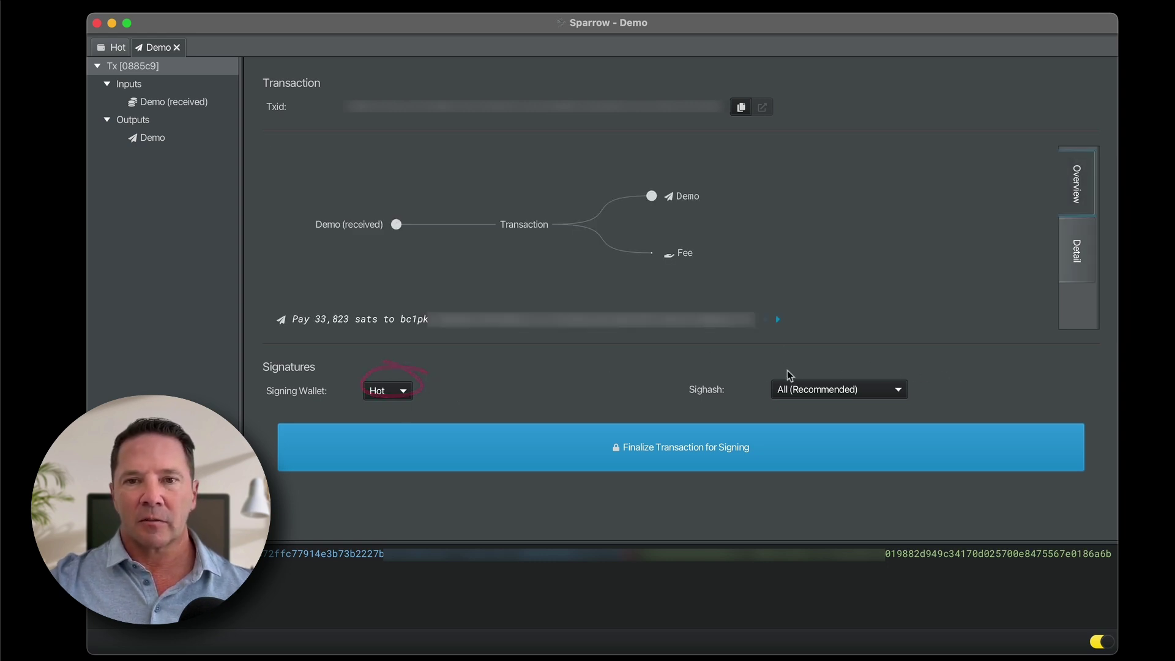
{"action": "mouse_move", "coordinate": [912, 367]}
{"action": "left_mouse_down"}
{"action": "mouse_move", "coordinate": [738, 381]}
{"action": "mouse_move", "coordinate": [914, 377]}
{"action": "left_mouse_up"}
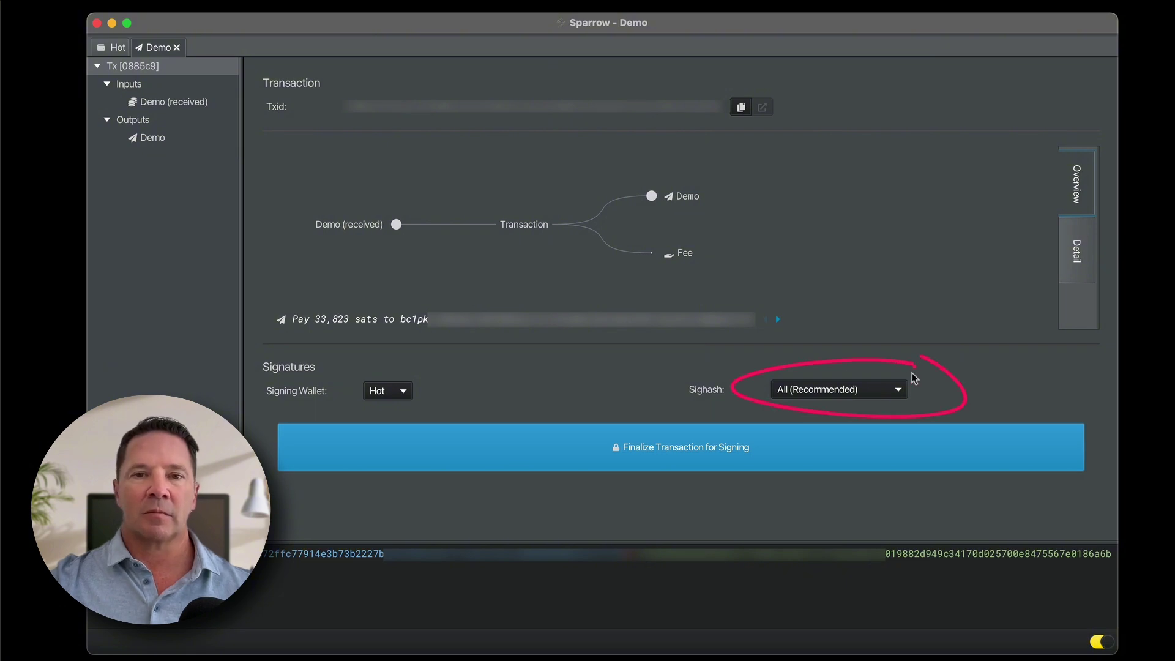
{"action": "left_click", "coordinate": [895, 392]}
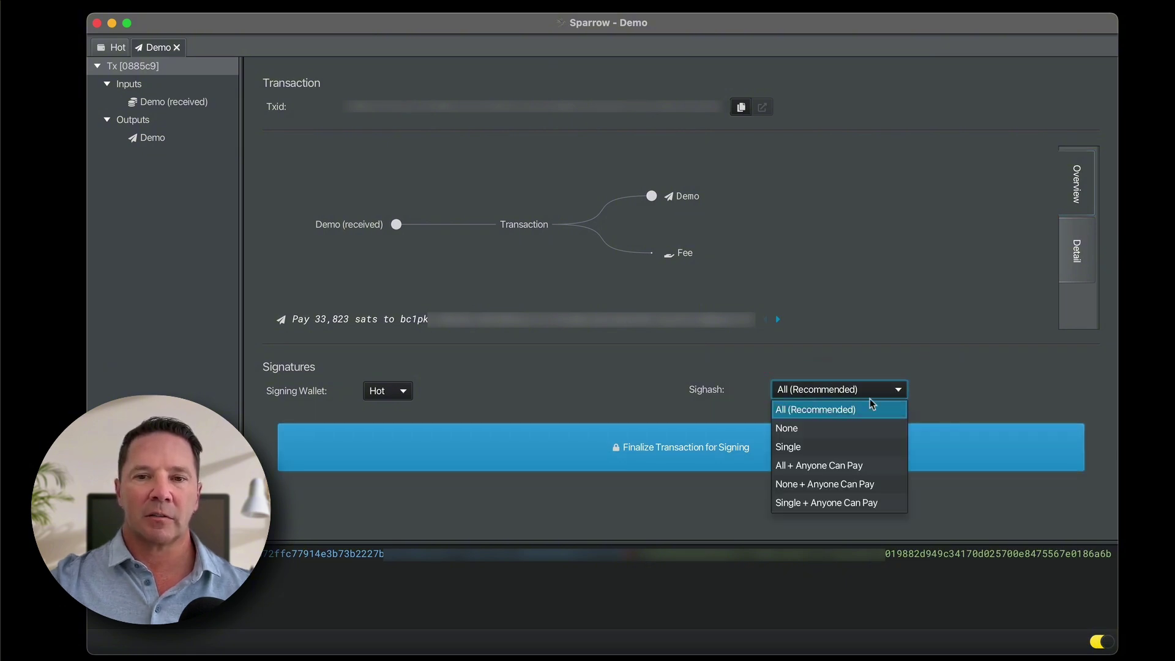
{"action": "left_click", "coordinate": [634, 453]}
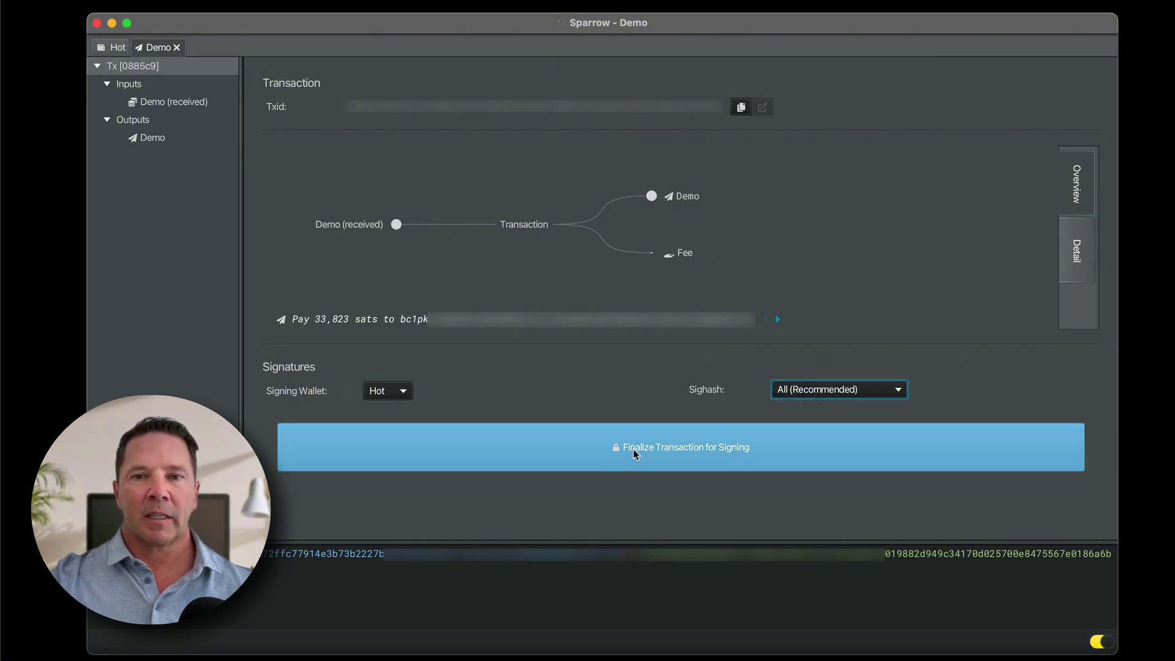
{"action": "left_click", "coordinate": [738, 455]}
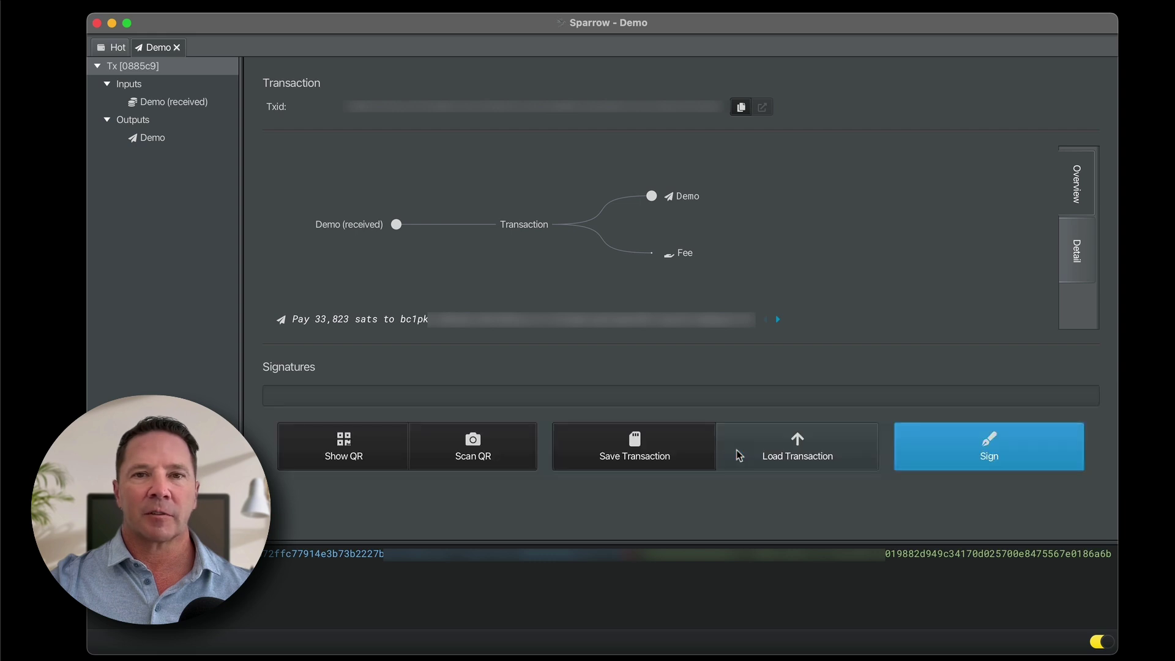
Step: Sign with the wallet password, broadcast the transaction and close the Demo tab
{"action": "left_click", "coordinate": [1015, 459]}
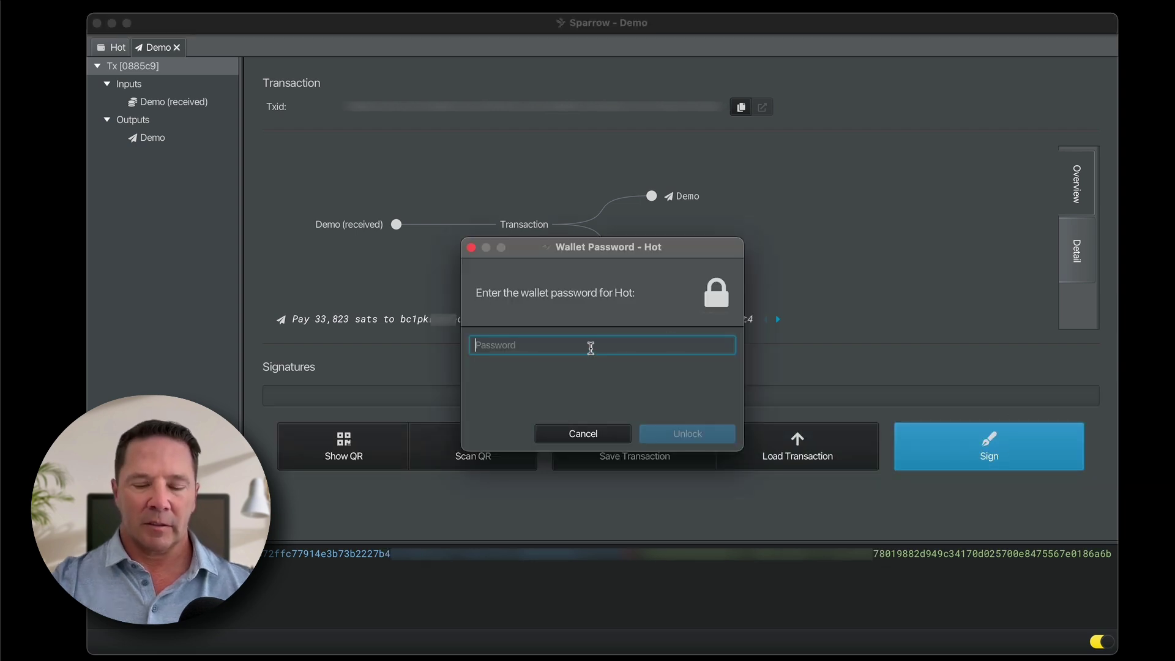
{"action": "type", "text": "•••••"}
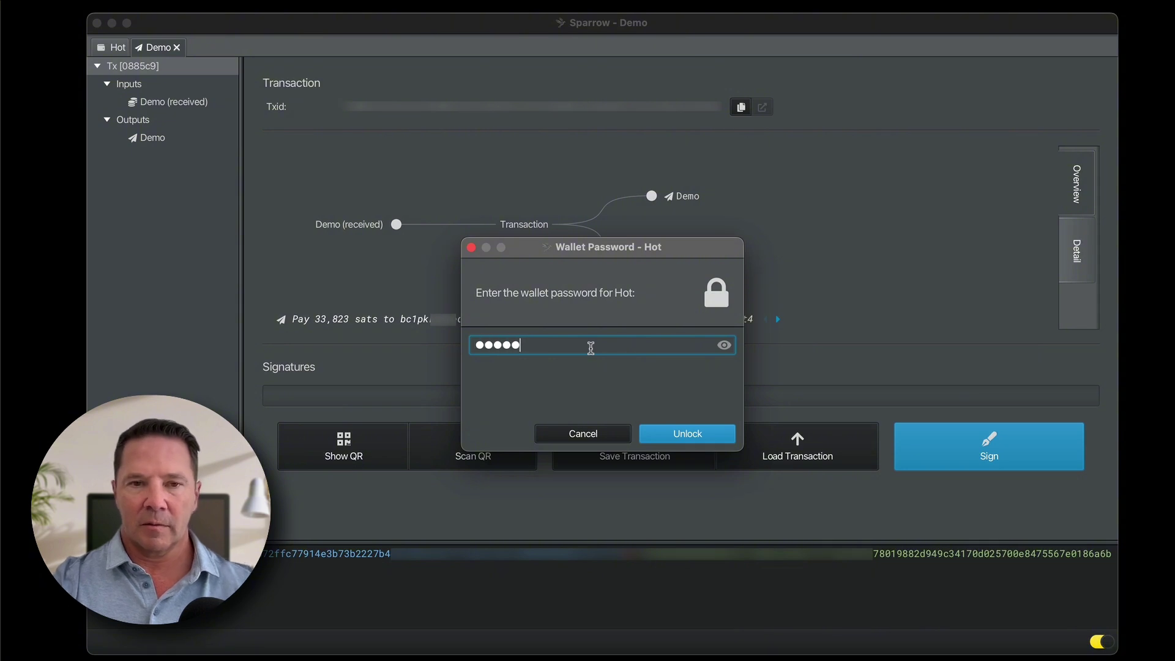
{"action": "key", "text": "Return"}
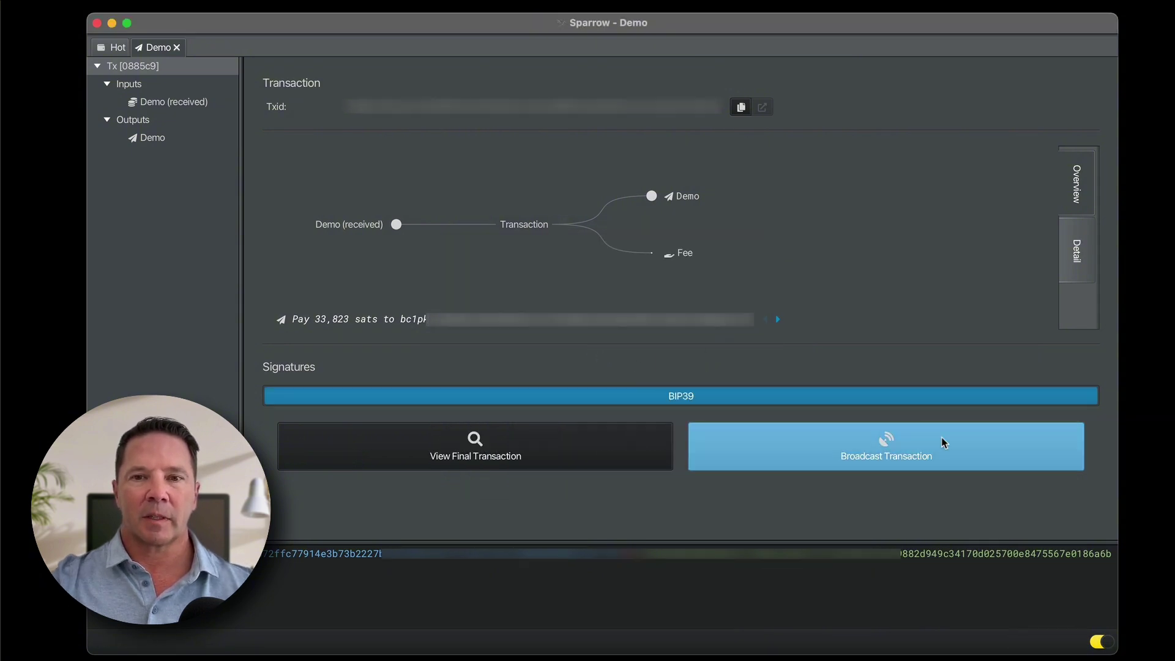
{"action": "left_click", "coordinate": [905, 453]}
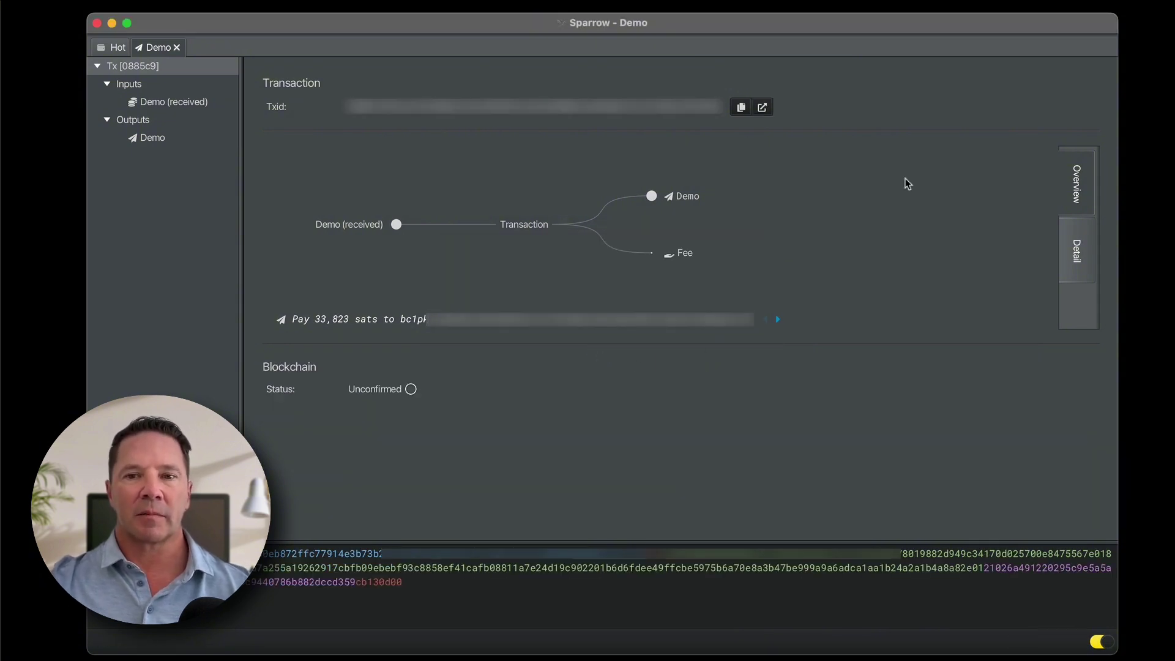
{"action": "left_click", "coordinate": [176, 47]}
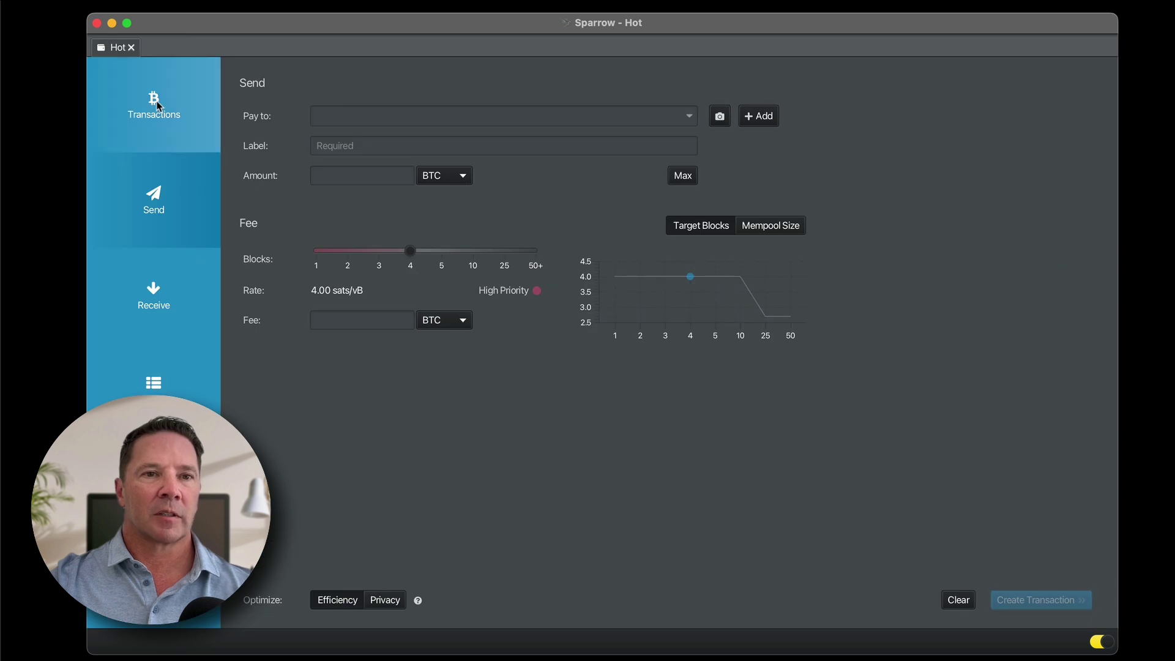
Step: Show the transaction history with the unconfirmed -0.00034308 BTC Demo withdrawal and 0 BTC balance
{"action": "left_click", "coordinate": [157, 99]}
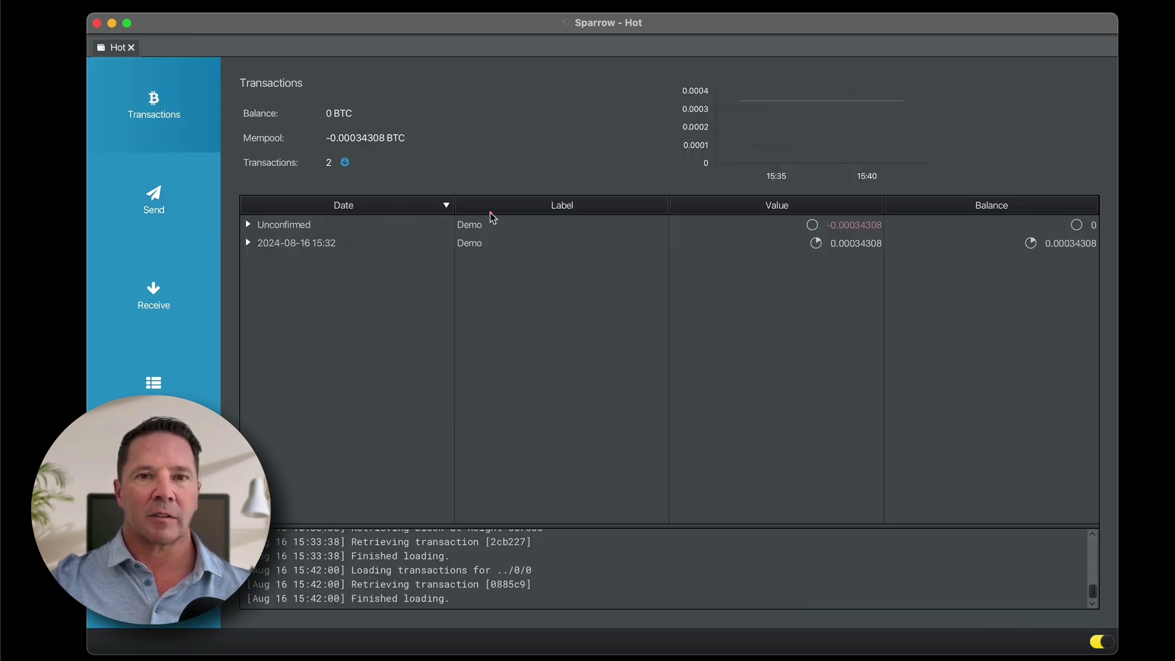
{"action": "left_click_drag", "start_coordinate": [489, 214], "coordinate": [485, 228]}
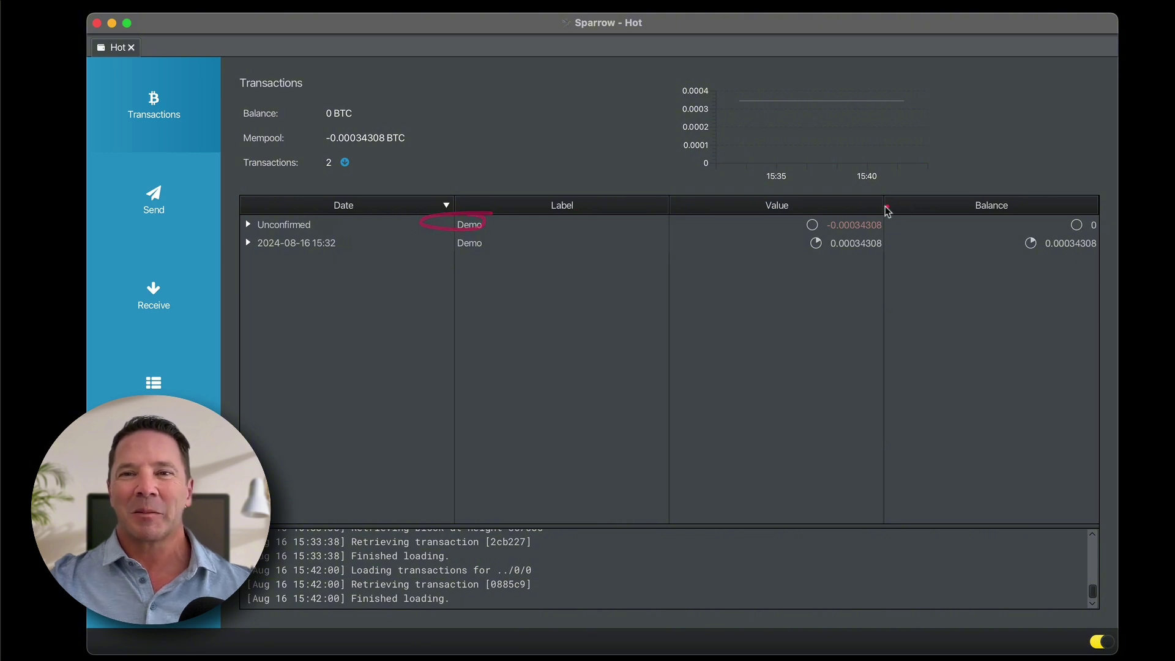
{"action": "mouse_move", "coordinate": [501, 219]}
{"action": "left_mouse_down"}
{"action": "mouse_move", "coordinate": [482, 212]}
{"action": "mouse_move", "coordinate": [457, 237]}
{"action": "mouse_move", "coordinate": [480, 216]}
{"action": "left_mouse_up"}
{"action": "mouse_move", "coordinate": [918, 231]}
{"action": "left_mouse_down"}
{"action": "mouse_move", "coordinate": [781, 241]}
{"action": "mouse_move", "coordinate": [900, 237]}
{"action": "left_mouse_up"}
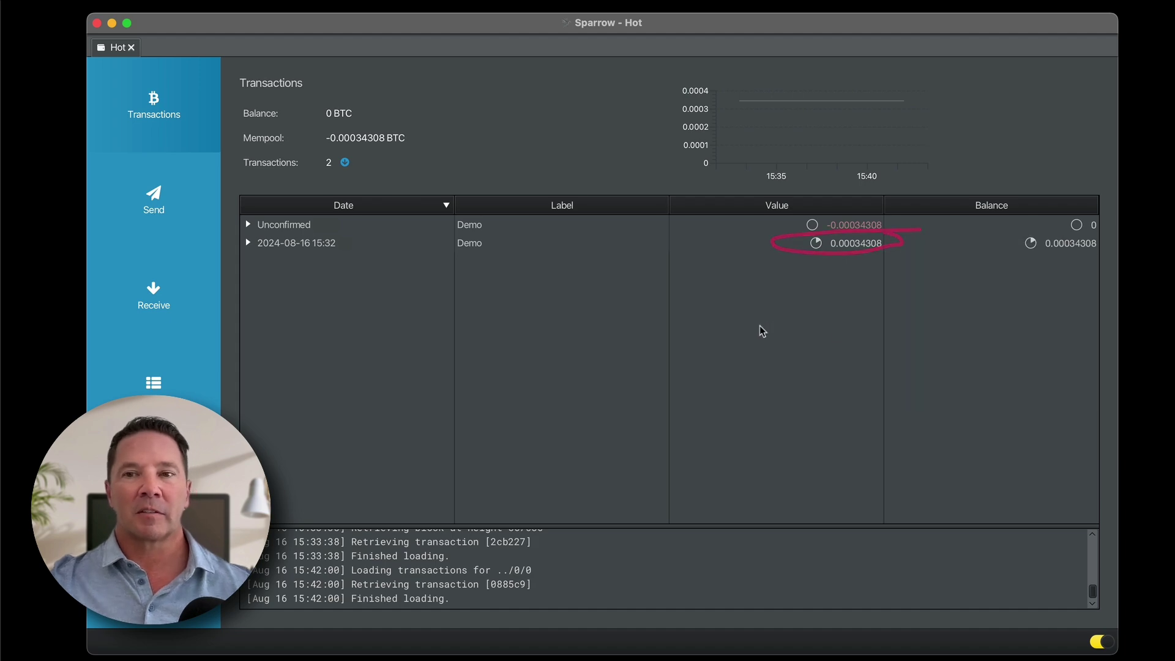